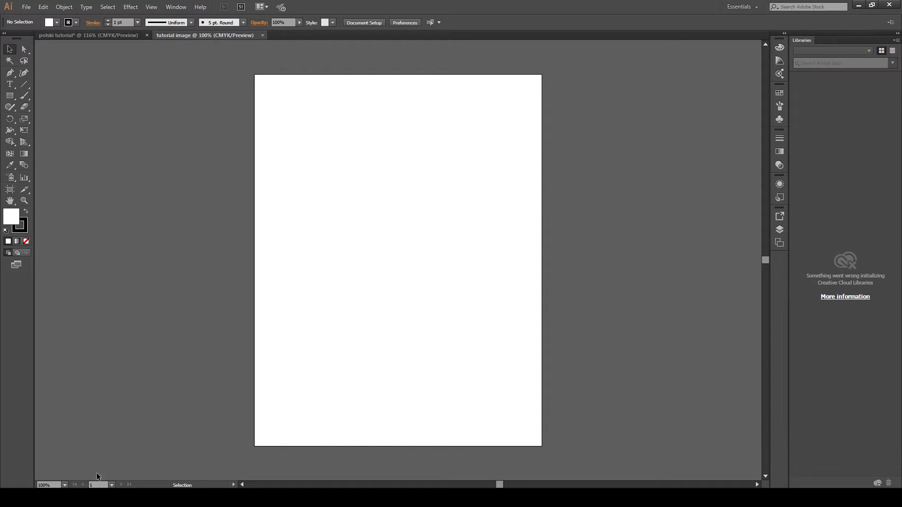
- Place the profile photo onto the artboard and move it down toward the centre of the page
left_click(96, 498)
left_click_drag(451, 188, 410, 148)
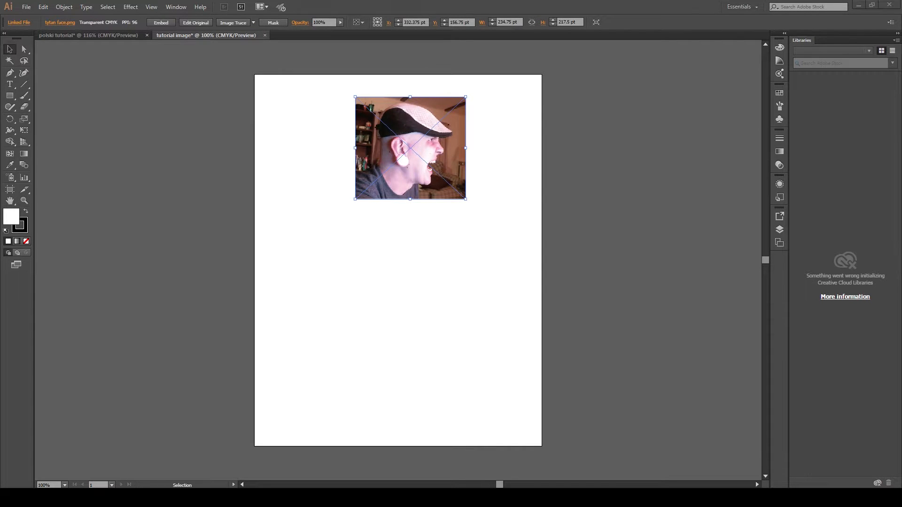
left_click(429, 156)
left_click_drag(435, 145, 415, 234)
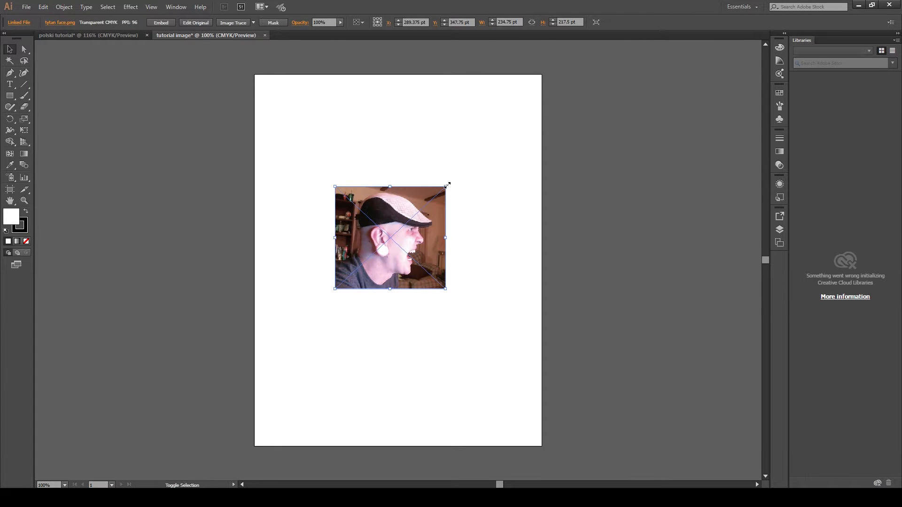
- Scale the photo up to about 402 pt wide, reposition it in the middle of the artboard, and deselect it
left_click_drag(447, 185, 524, 88)
left_click_drag(496, 177, 470, 229)
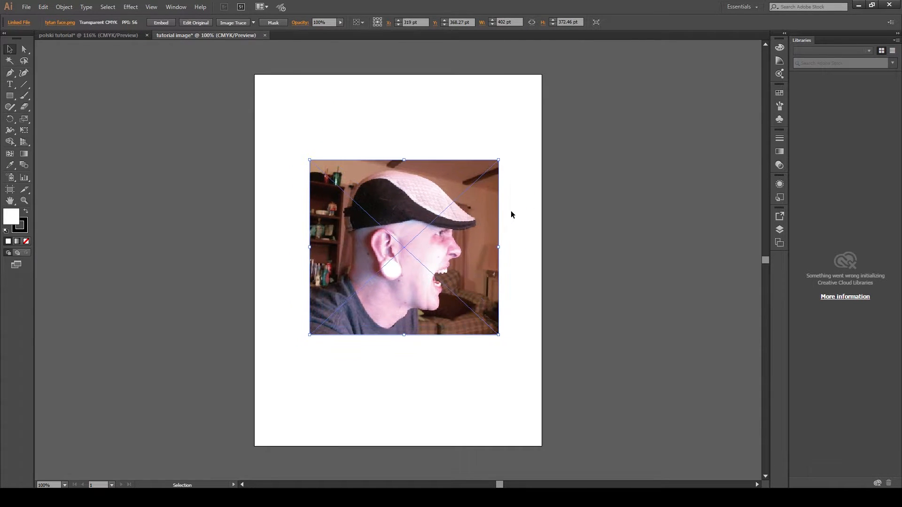
left_click(511, 211)
- Zoom into the photo, set the fill to none, and start a Pen path with curved anchors up the back of the neck
left_click(25, 202)
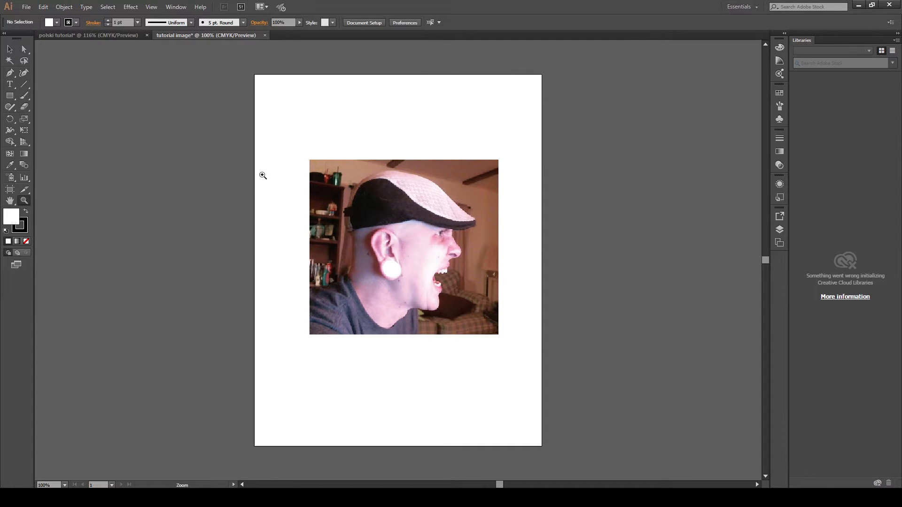
left_click_drag(288, 141, 523, 352)
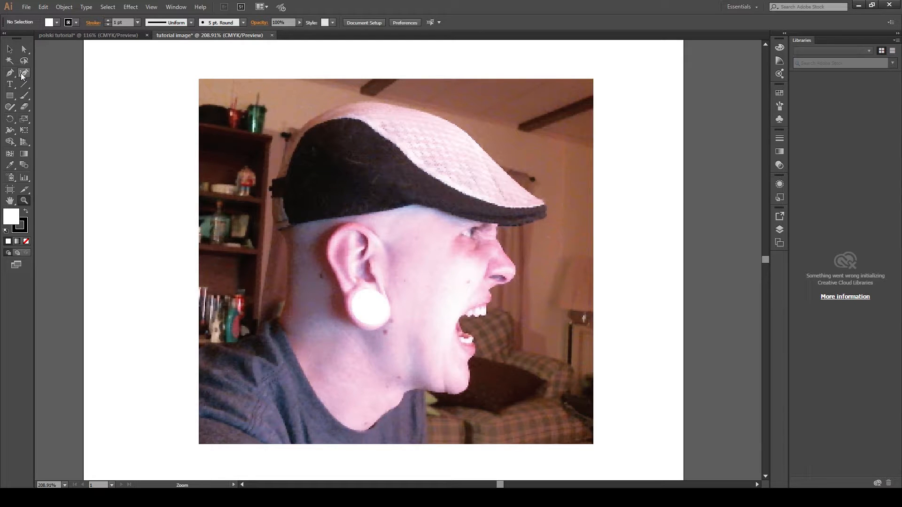
left_click(11, 74)
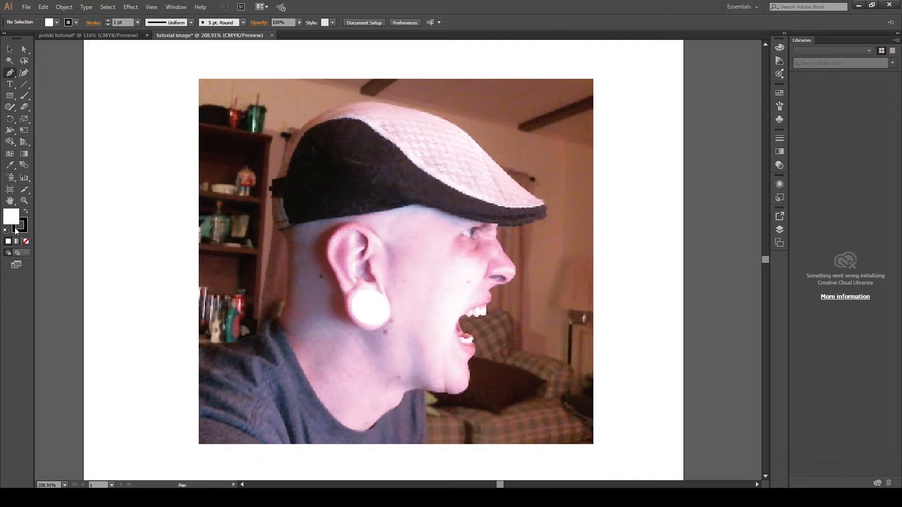
left_click(26, 241)
left_click(107, 20)
left_click_drag(278, 324, 284, 306)
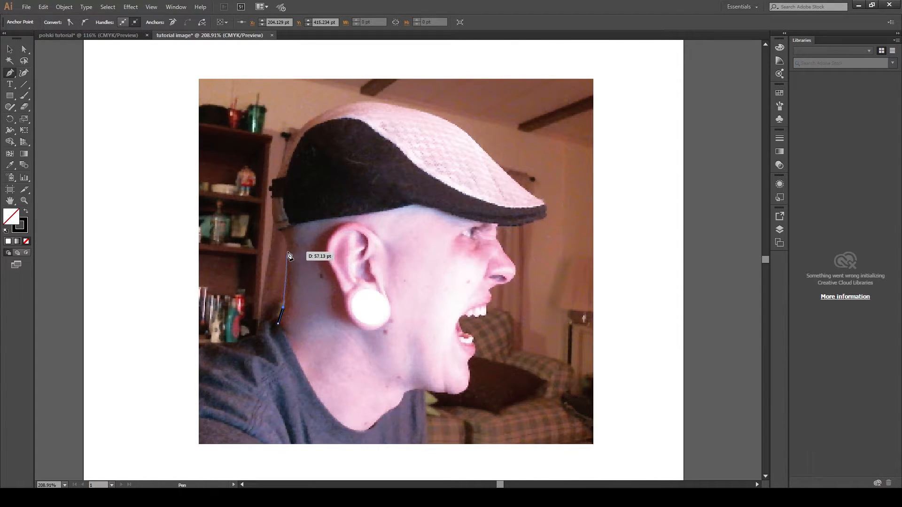
left_click_drag(288, 254, 286, 236)
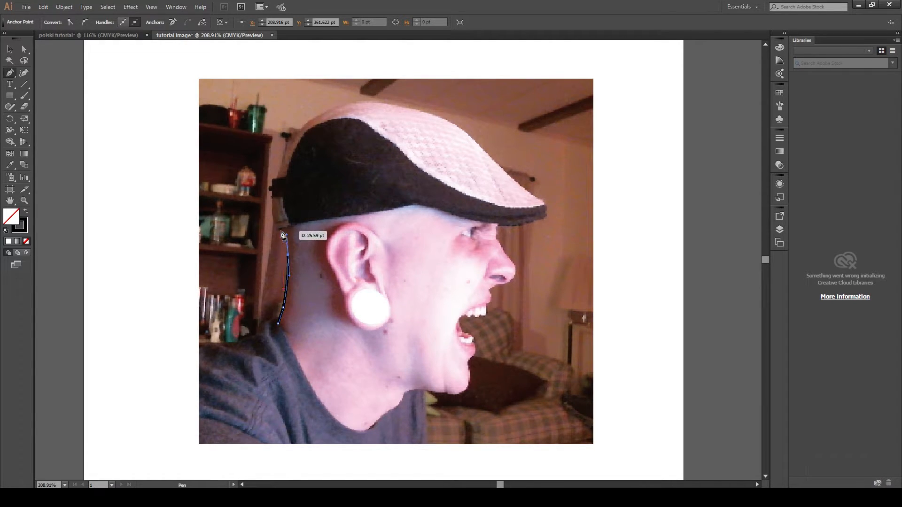
left_click_drag(278, 231, 293, 203)
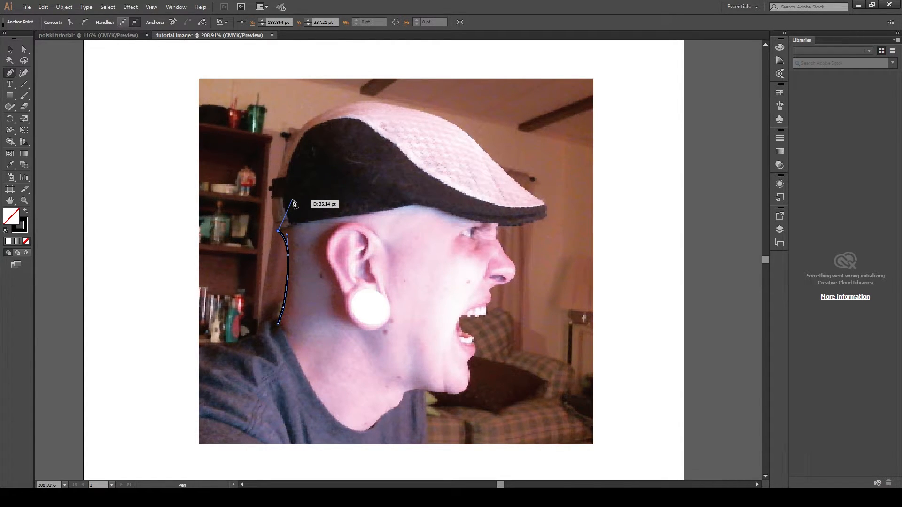
left_click_drag(293, 202, 294, 203)
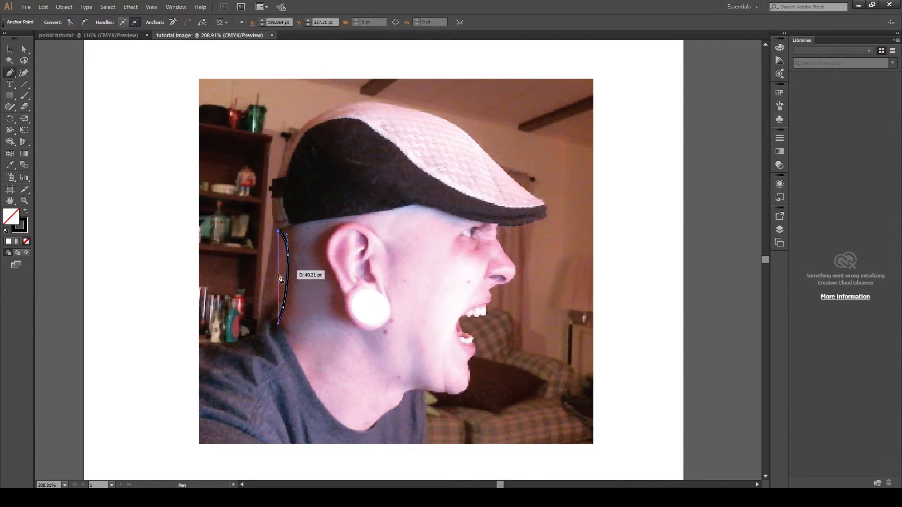
- Continue the path with straight anchors along the cap's lower edge to the brim tip, then end the path
left_click(318, 182)
left_click(368, 183)
left_click(410, 183)
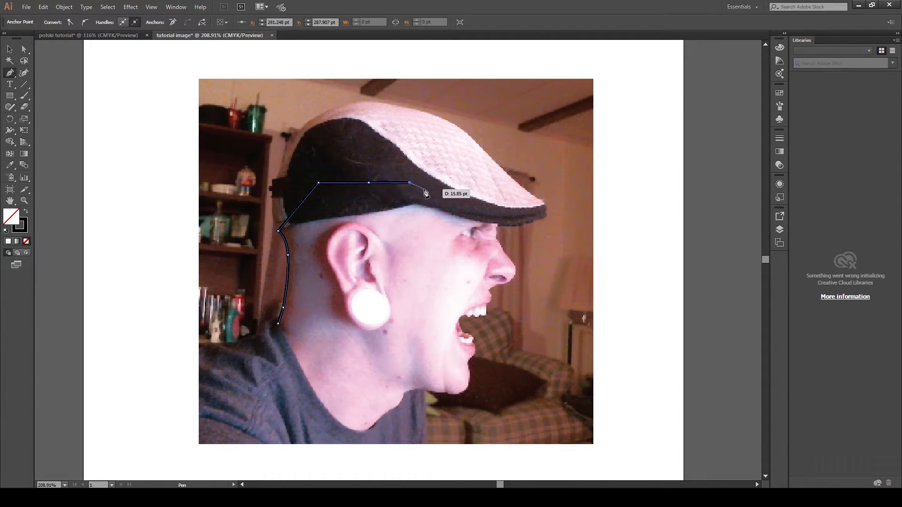
left_click(431, 194)
left_click(466, 204)
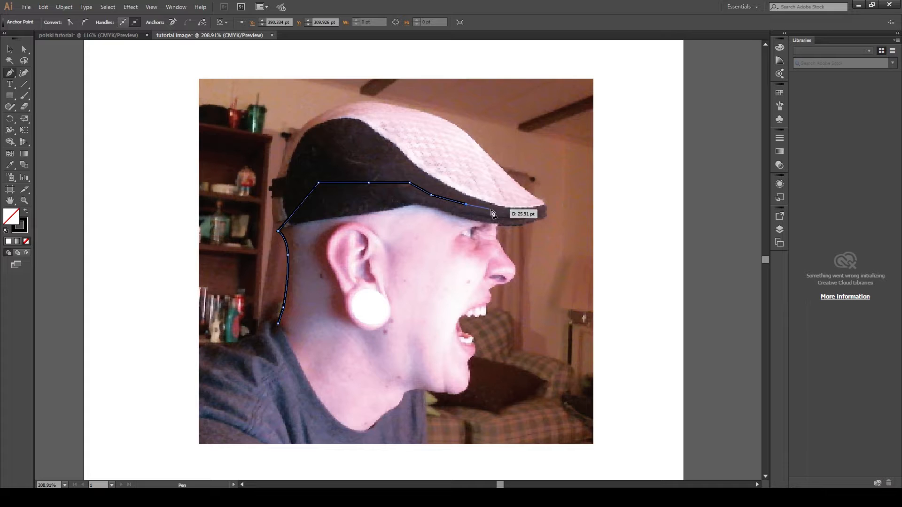
left_click(493, 211)
left_click(501, 214)
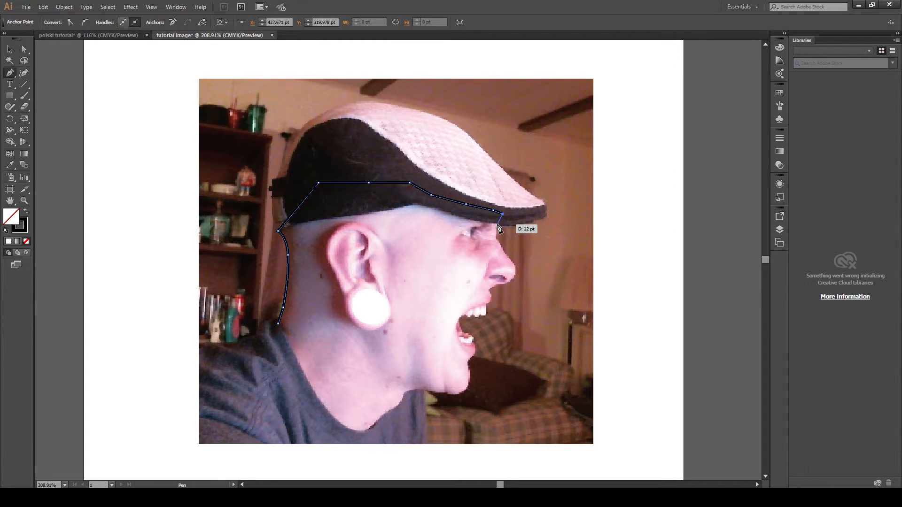
left_click(497, 225)
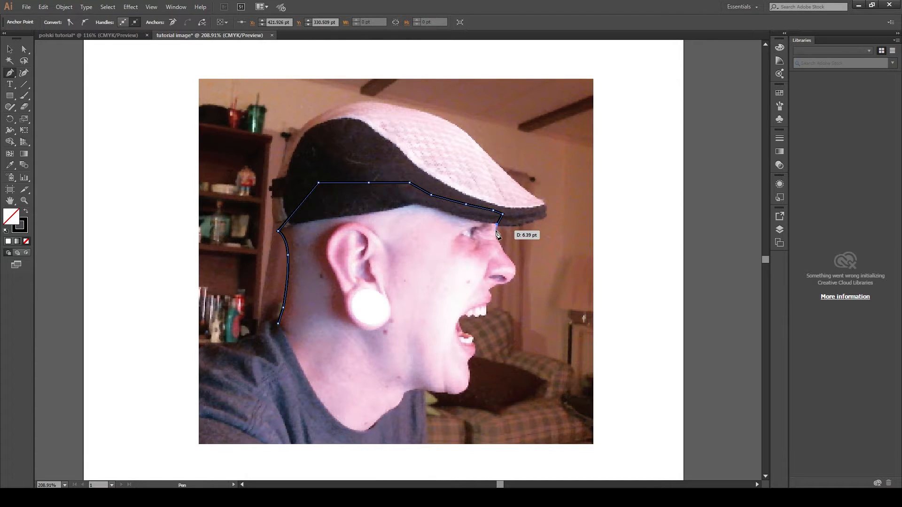
key("Escape")
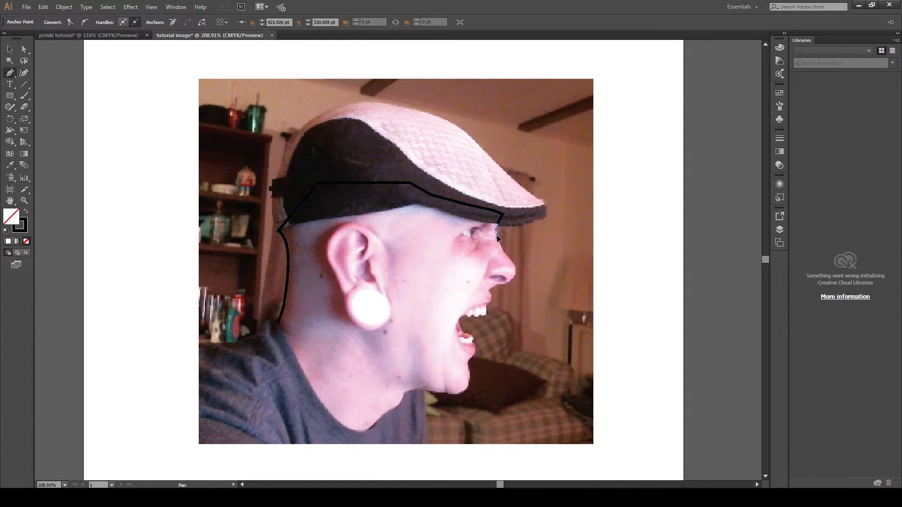
- Resume the path from its endpoint and trace down the forehead, brow and nose
left_click(497, 226)
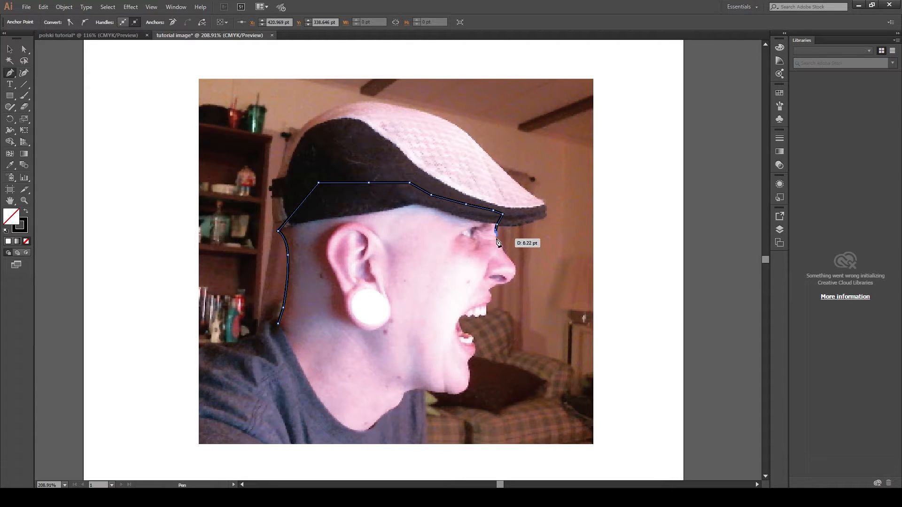
left_click(496, 237)
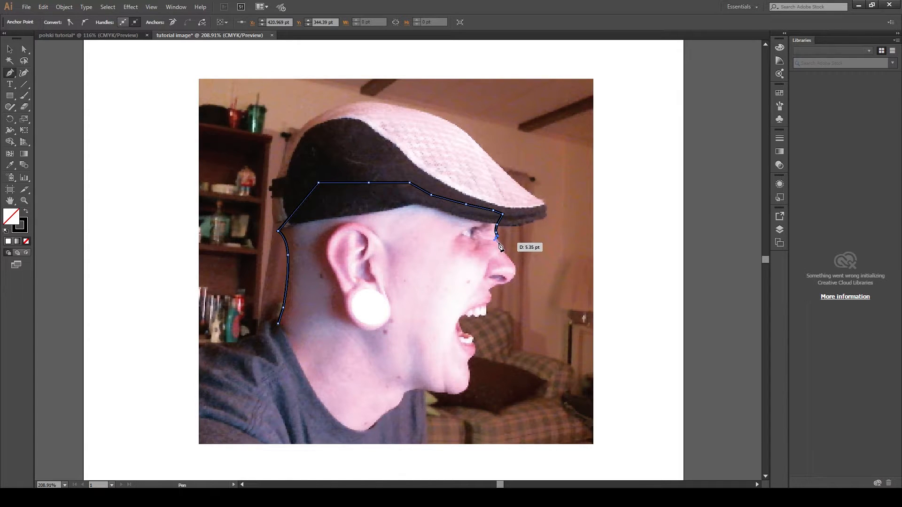
left_click(498, 243)
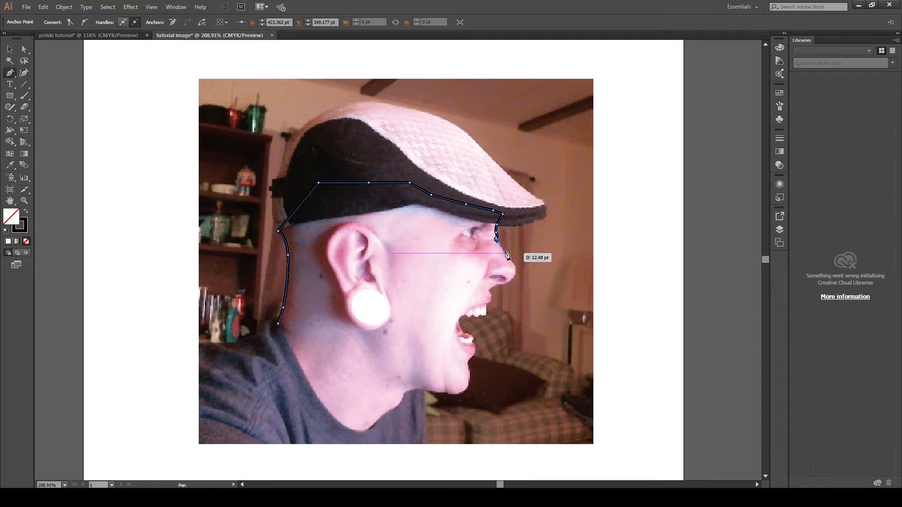
left_click(504, 252, "ctrl")
left_click(499, 244)
left_click(513, 264)
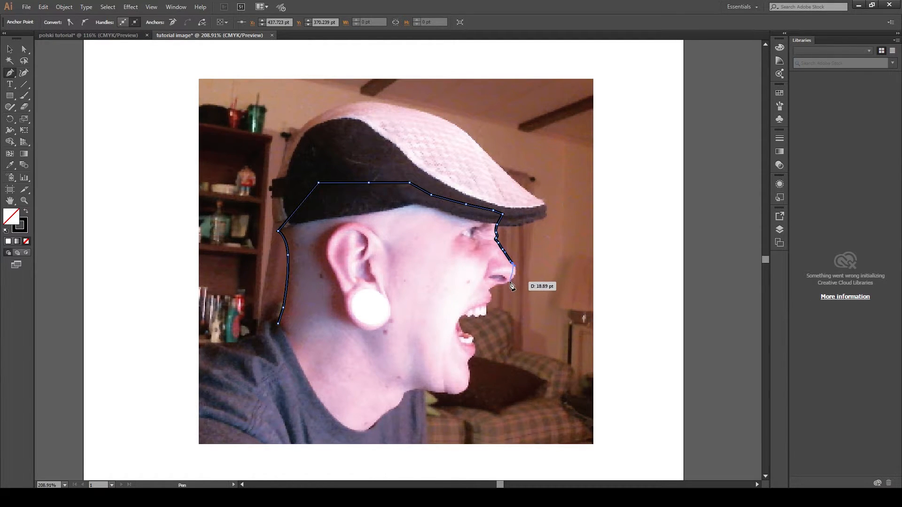
left_click(510, 282)
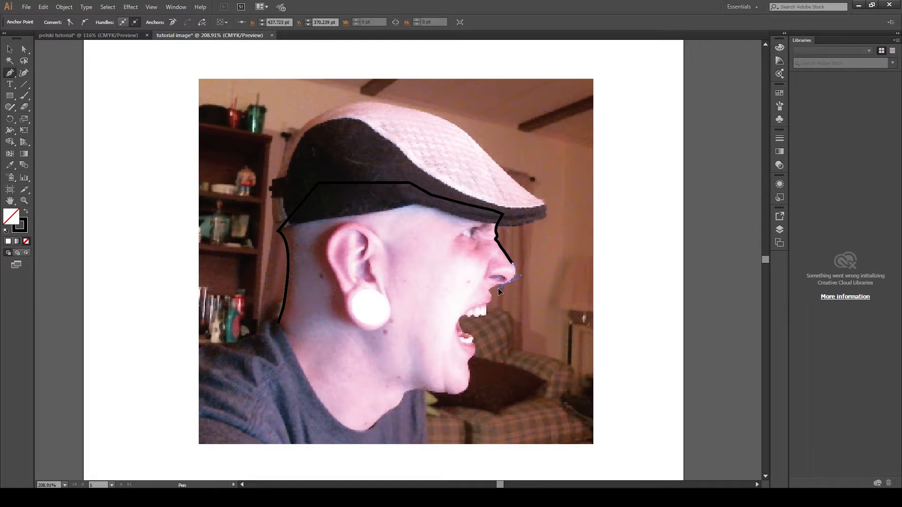
- Trace under the nose to the upper lip, undoing one misplaced anchor along the way
left_click_drag(500, 290, 500, 291)
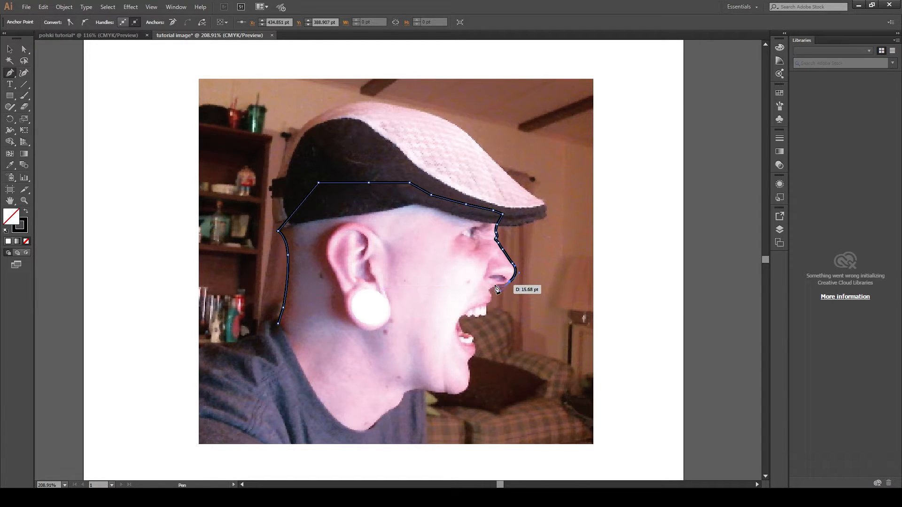
left_click_drag(491, 291, 510, 290)
key("ctrl+z")
left_click(510, 281)
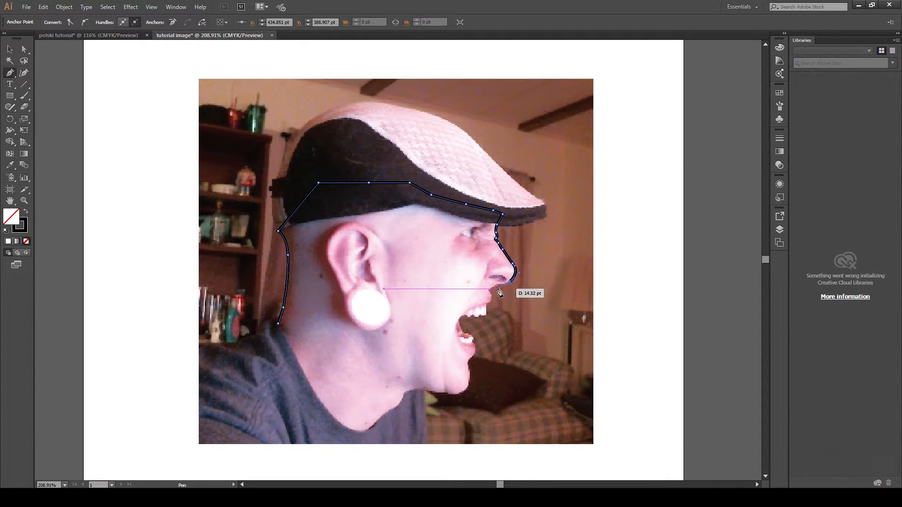
left_click_drag(497, 285, 489, 284)
left_click(489, 295, "ctrl")
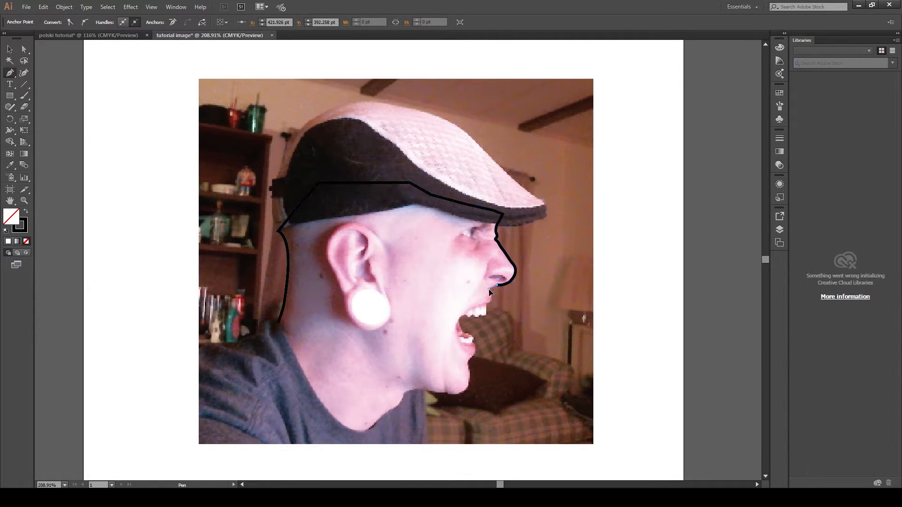
left_click_drag(489, 291, 488, 293)
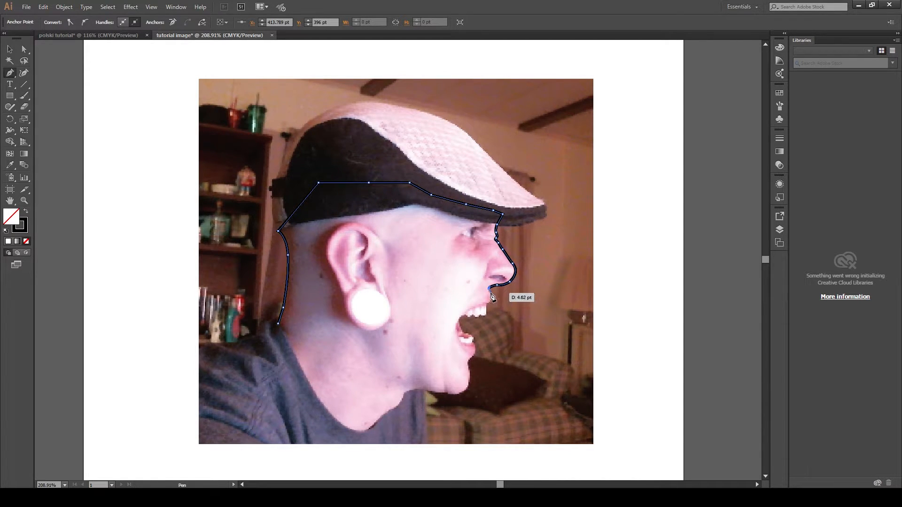
- Continue the path around the upper teeth and into the open mouth, undoing one extra anchor
left_click(492, 296)
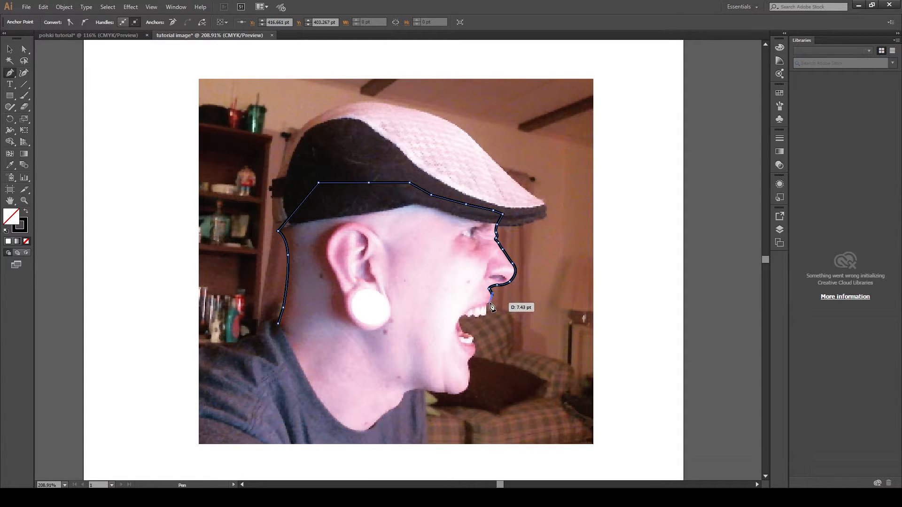
left_click_drag(490, 303, 485, 303)
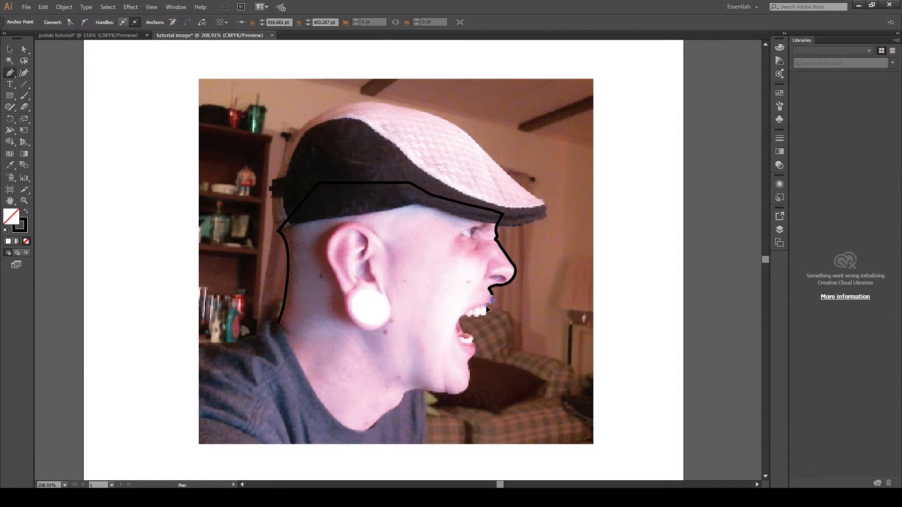
mouse_move(488, 310)
left_mouse_down()
mouse_move(460, 320)
mouse_move(464, 347)
left_mouse_up()
left_click(473, 308)
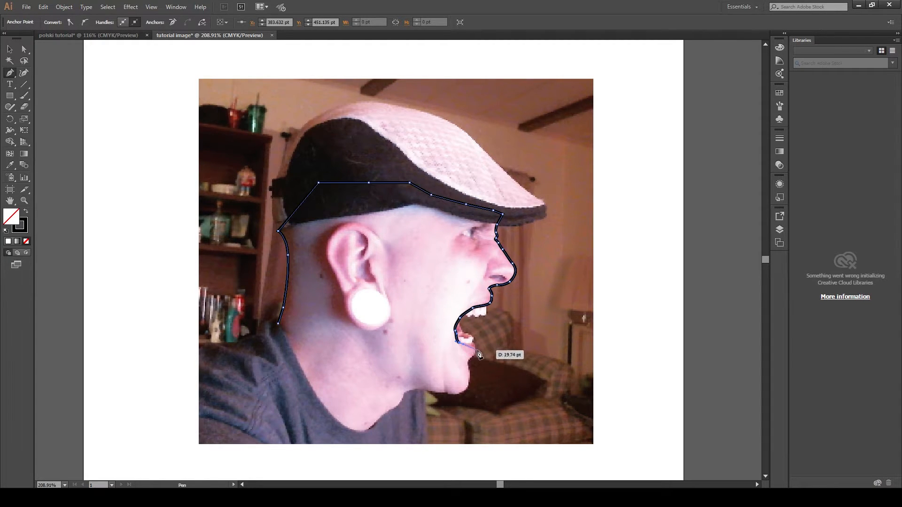
key("ctrl+a")
key("ctrl+z")
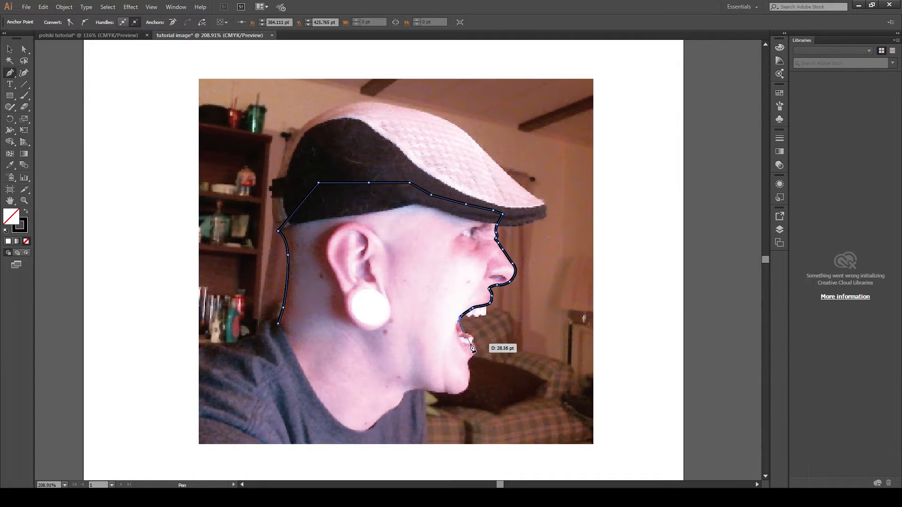
- Trace the lower lip and chin with curved anchors down to the jaw
left_click_drag(471, 345, 457, 372)
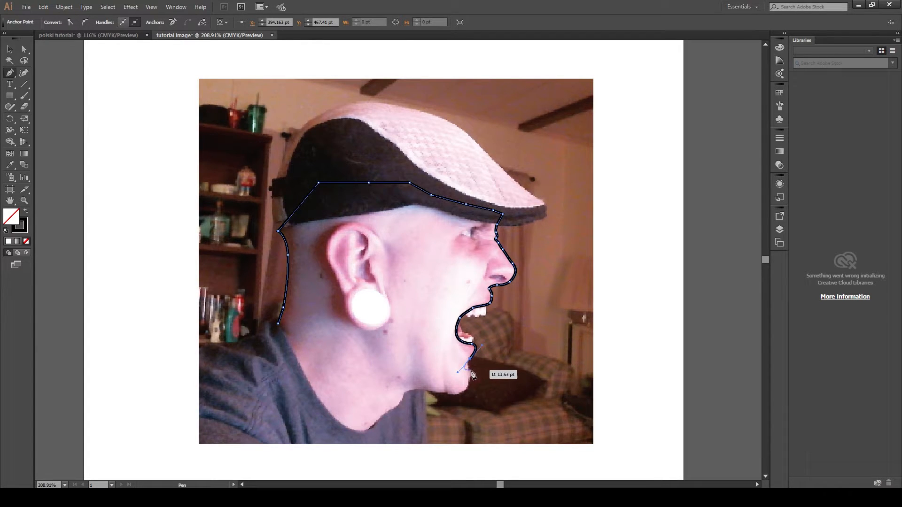
left_click(470, 360)
left_click_drag(469, 370, 471, 387)
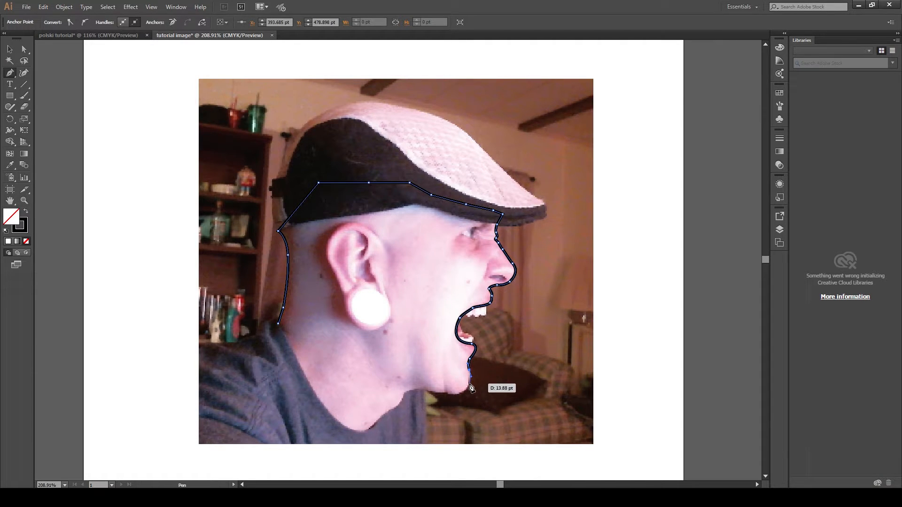
left_click(468, 385)
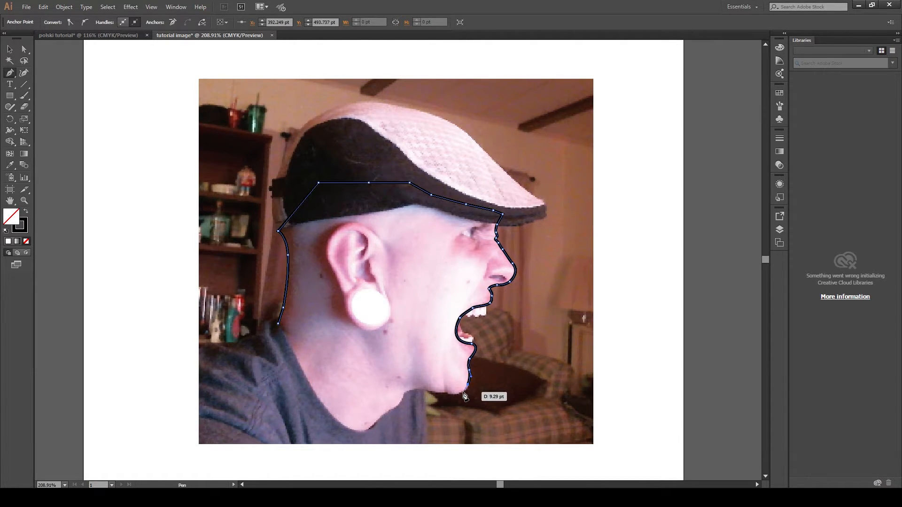
left_click_drag(463, 392, 446, 399)
left_click(444, 394)
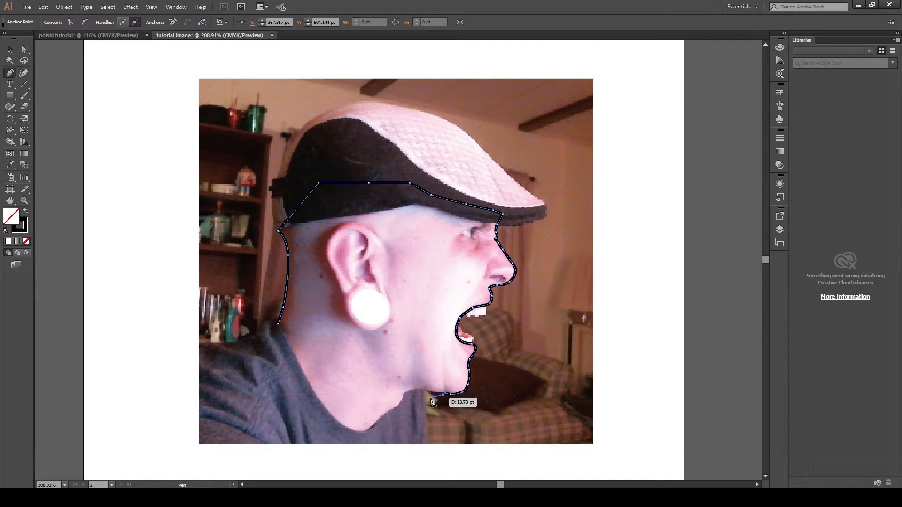
- Trace under the jaw, down the neck to the collar and back up the nape, closing the outline at its starting anchor
left_click(422, 390)
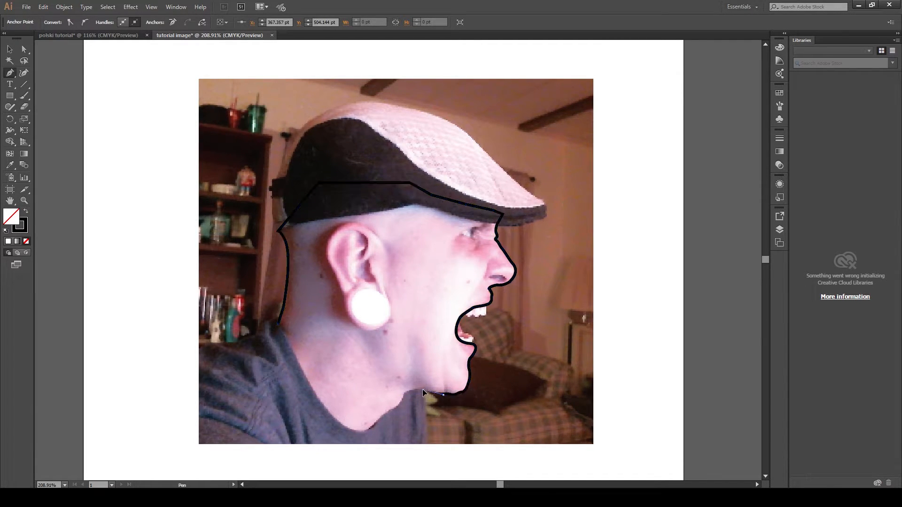
left_click_drag(416, 387, 415, 387)
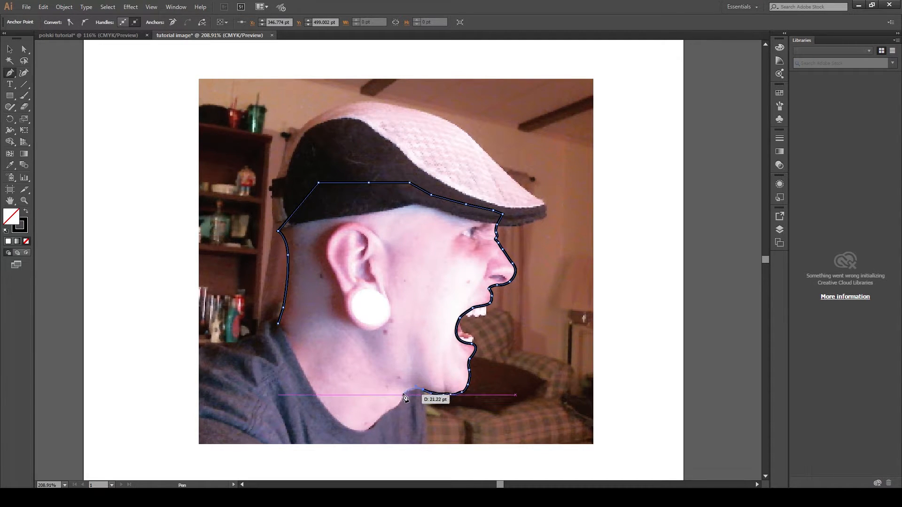
left_click(402, 394)
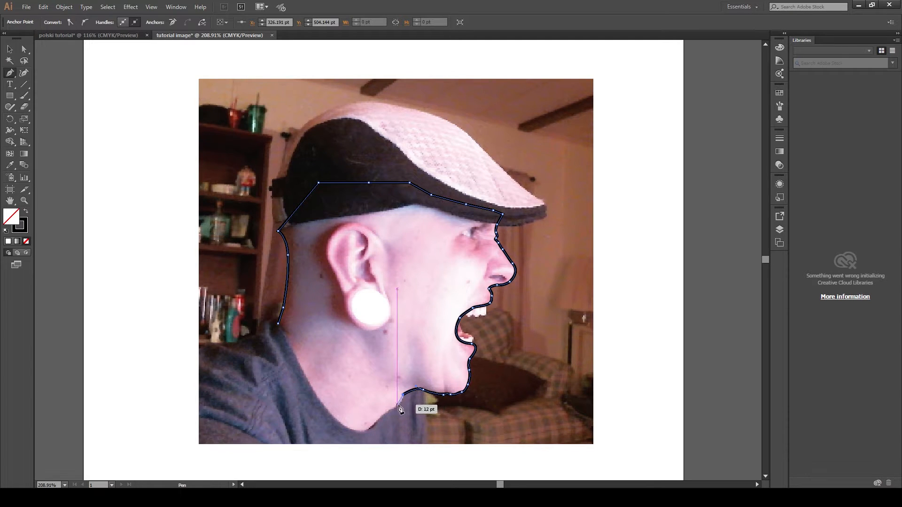
mouse_move(388, 412)
left_mouse_down()
mouse_move(378, 418)
mouse_move(389, 417)
left_mouse_up()
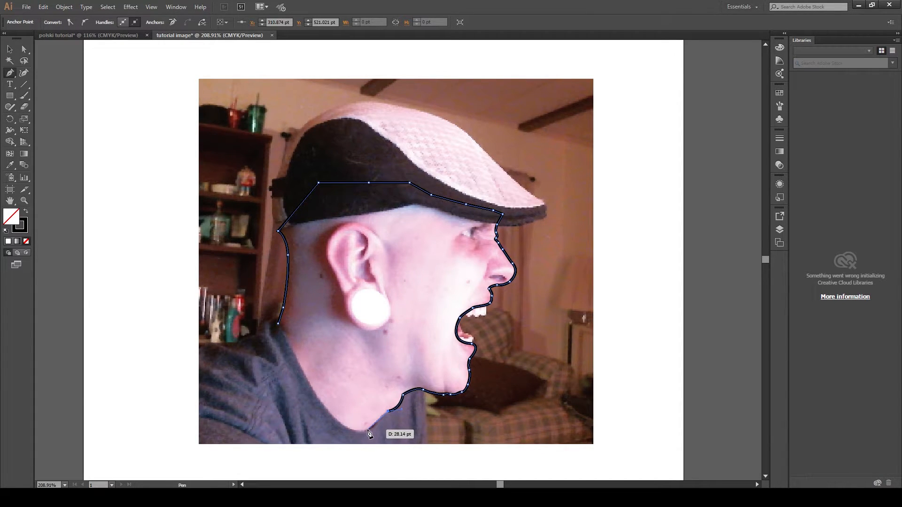
left_click_drag(368, 429, 326, 411)
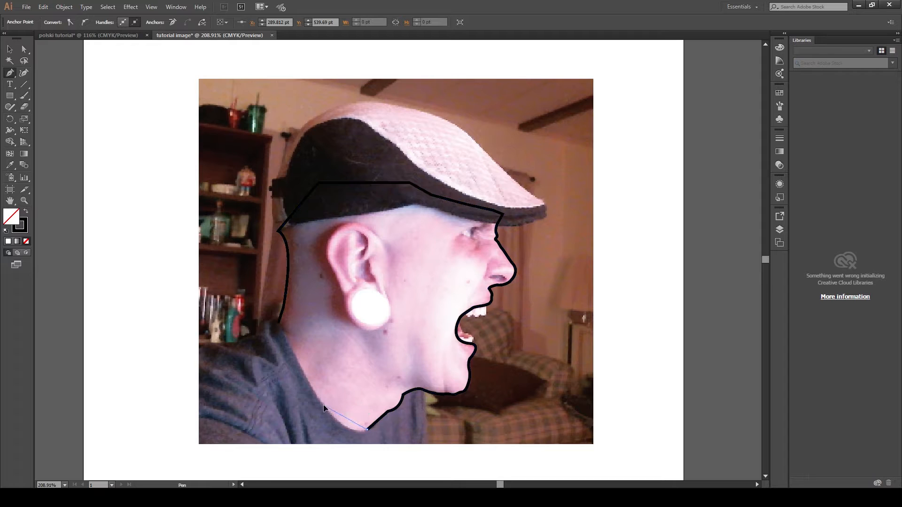
left_click_drag(306, 375, 305, 374)
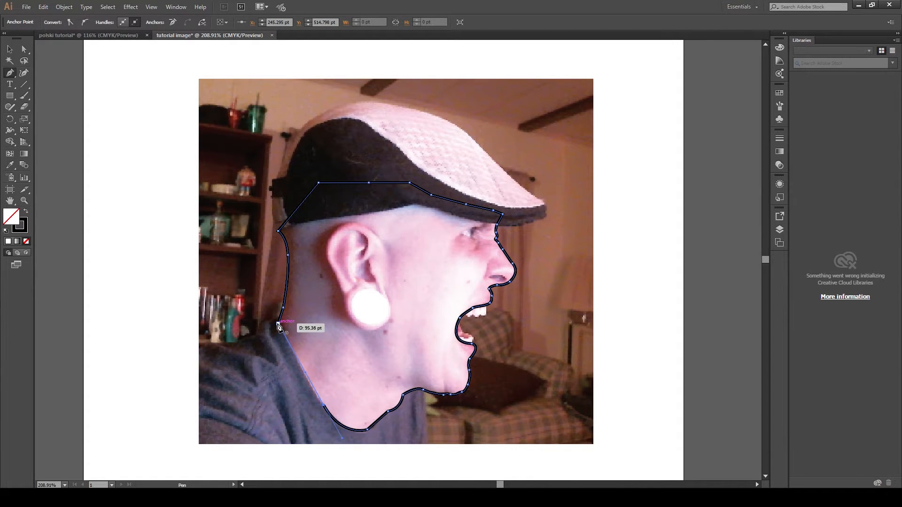
left_click_drag(278, 325, 265, 297)
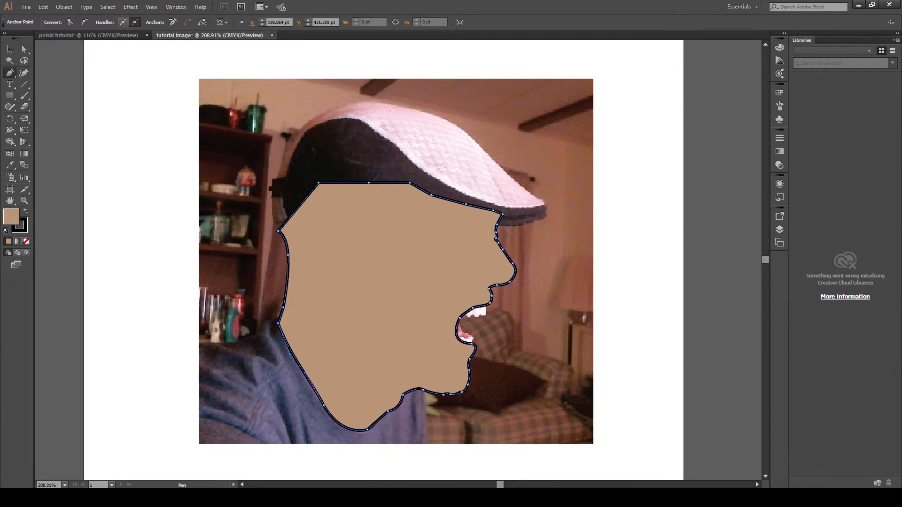
- Select the closed face outline and set its fill to none, leaving only the black stroke
left_click(514, 199)
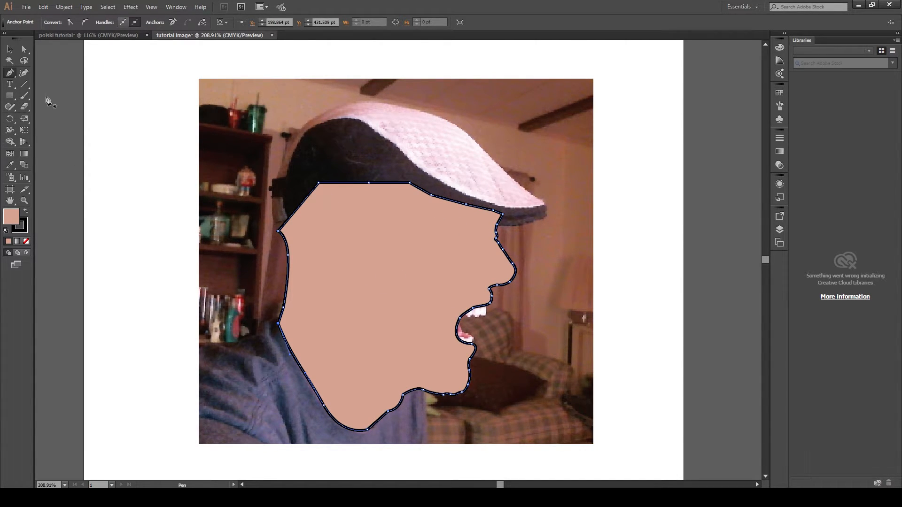
left_click(10, 49)
left_click(144, 143)
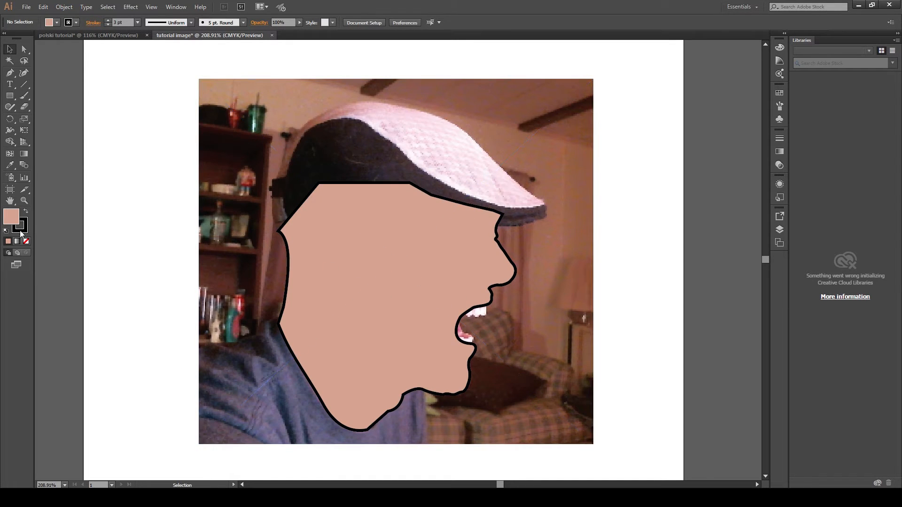
left_click(25, 242)
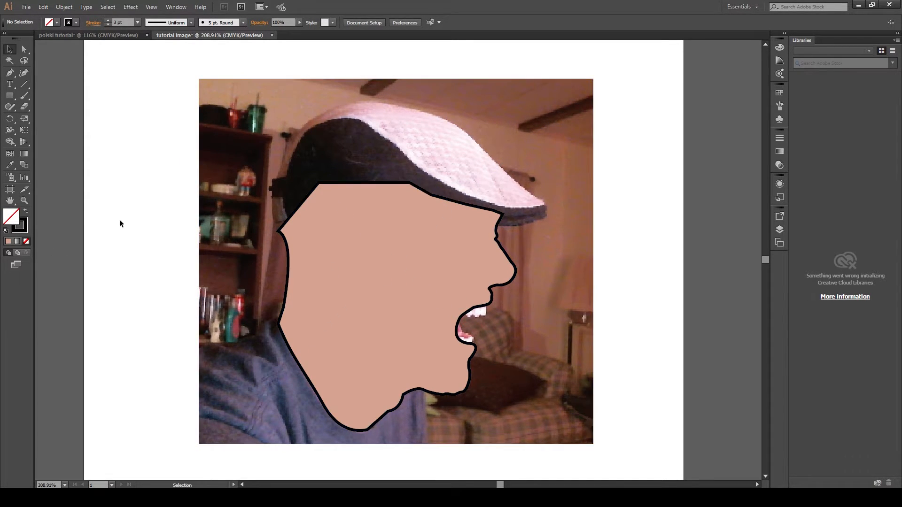
left_click(316, 232)
left_click(24, 241)
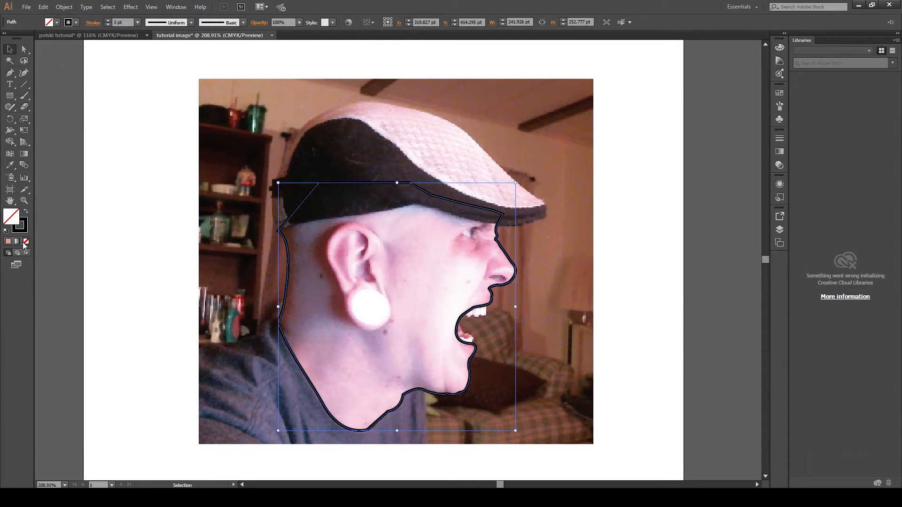
left_click(614, 225)
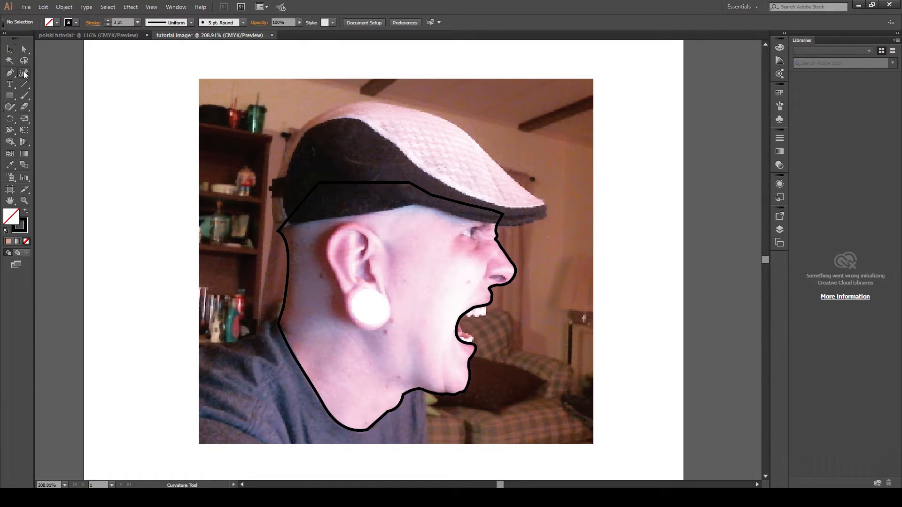
- Start a new Pen path at the top of the ear and trace its outer rim down toward the earlobe, undoing one anchor
left_click(10, 74)
left_click(375, 236)
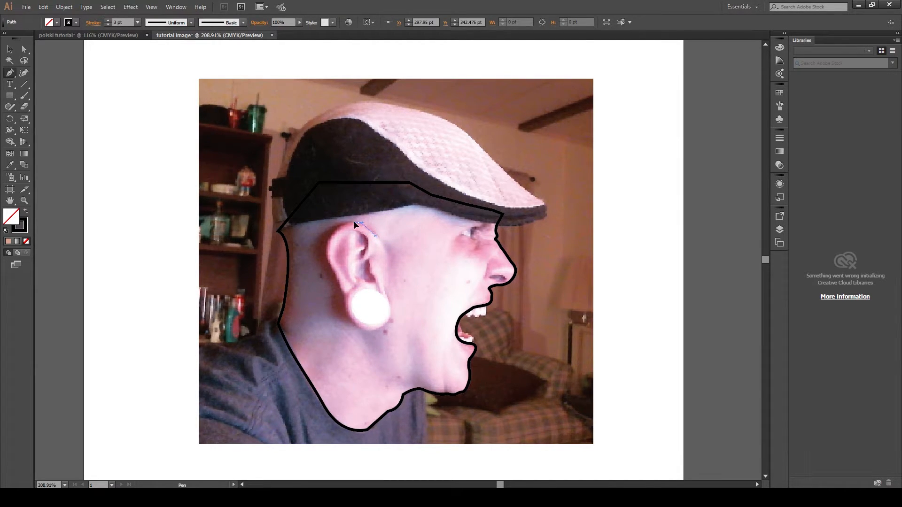
mouse_move(359, 223)
left_mouse_down()
mouse_move(326, 245)
mouse_move(330, 285)
mouse_move(337, 281)
left_mouse_up()
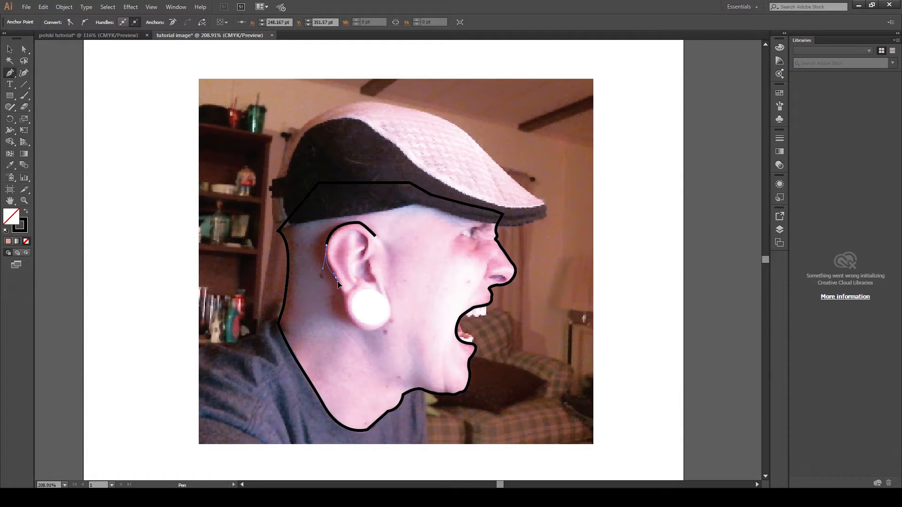
mouse_move(343, 294)
left_mouse_down()
mouse_move(347, 318)
mouse_move(347, 308)
left_mouse_up()
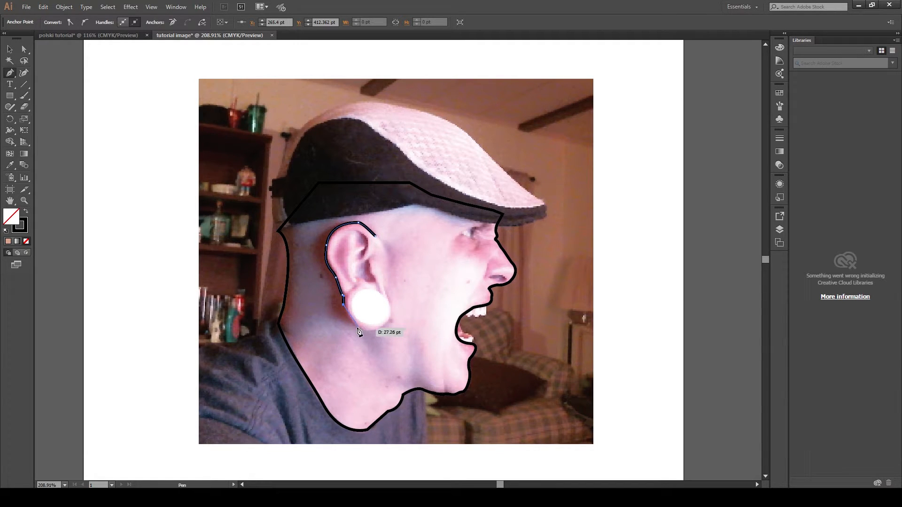
left_click(358, 331, "ctrl")
left_click_drag(371, 332, 370, 333)
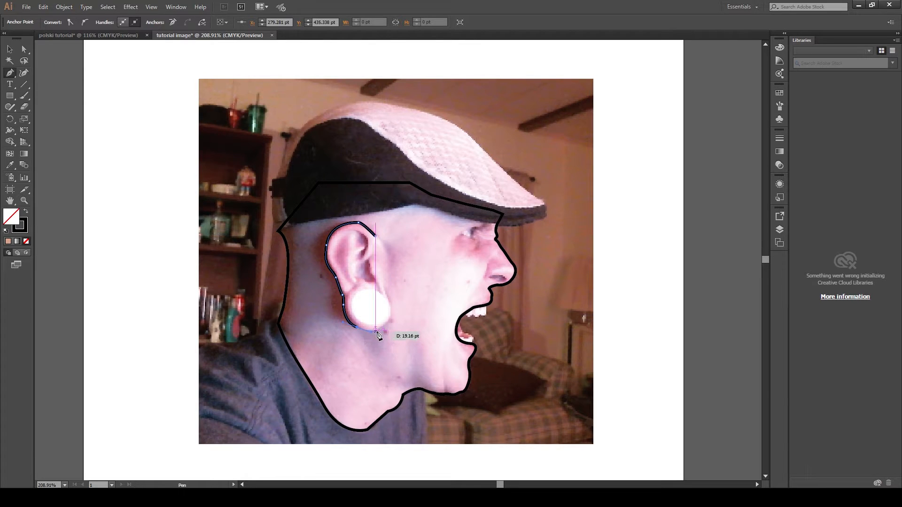
left_click(376, 331)
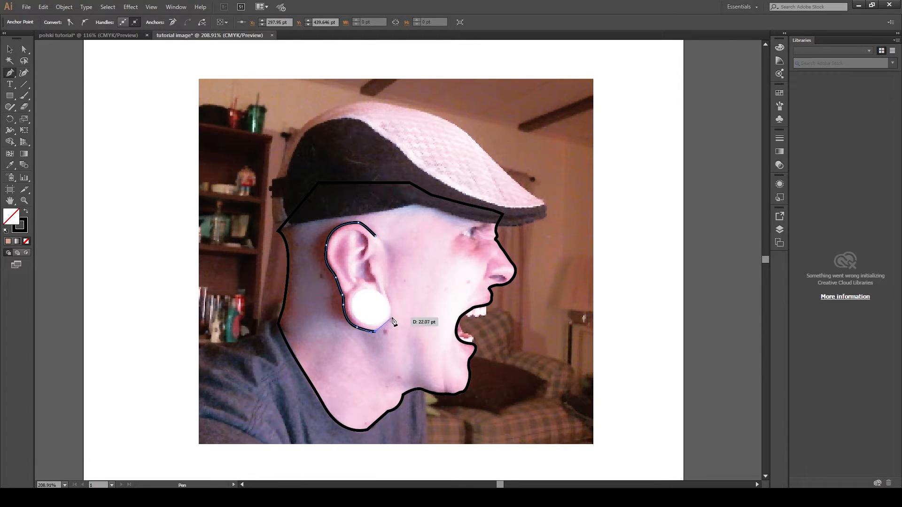
key("ctrl+z")
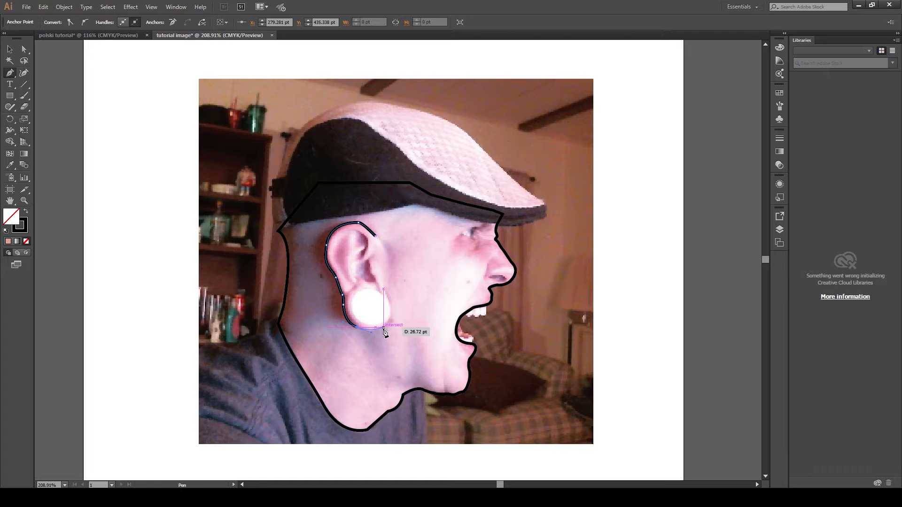
- Curve the ear path around the earlobe and up beside the gauge, then end the path
left_click_drag(383, 328, 389, 328)
left_click(394, 313, "ctrl")
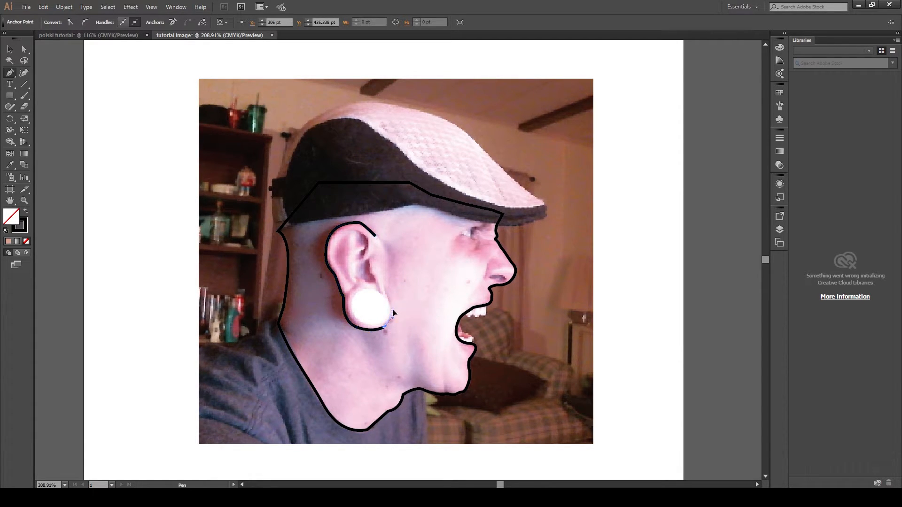
left_click(393, 316)
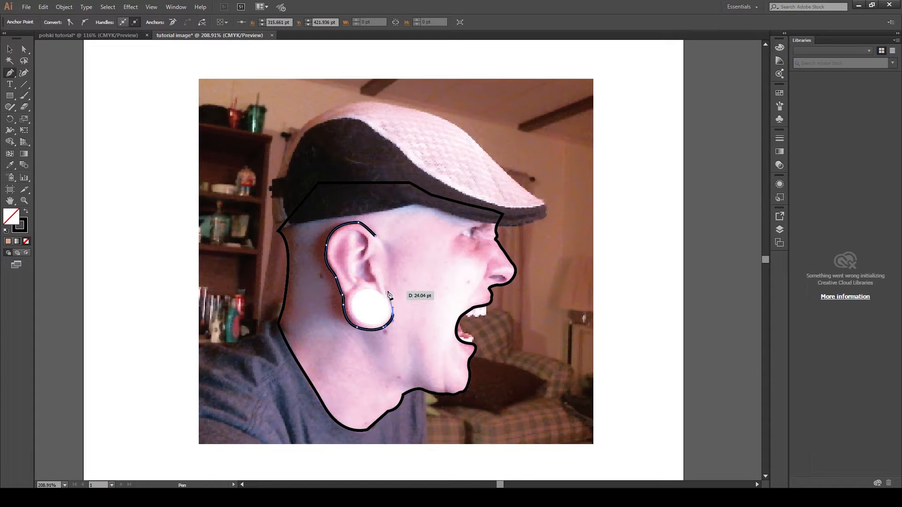
left_click(385, 290, "ctrl")
left_click(385, 287)
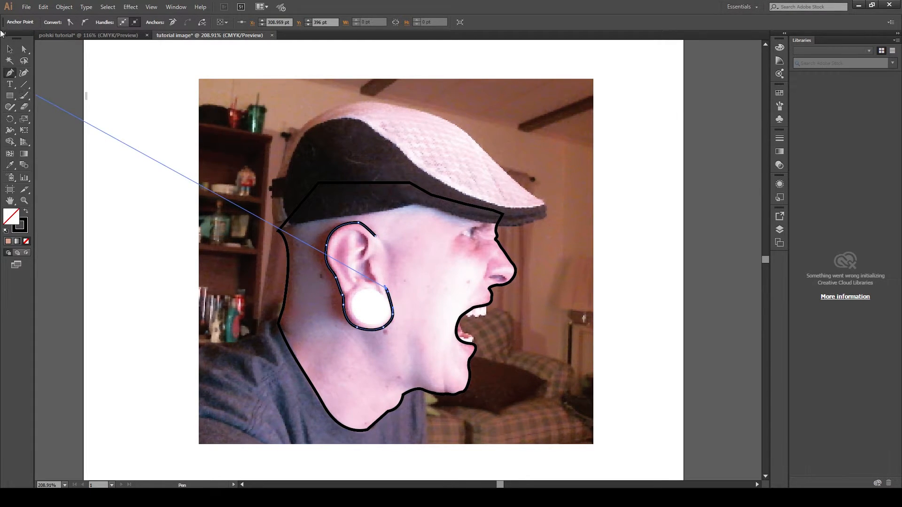
left_click(10, 49)
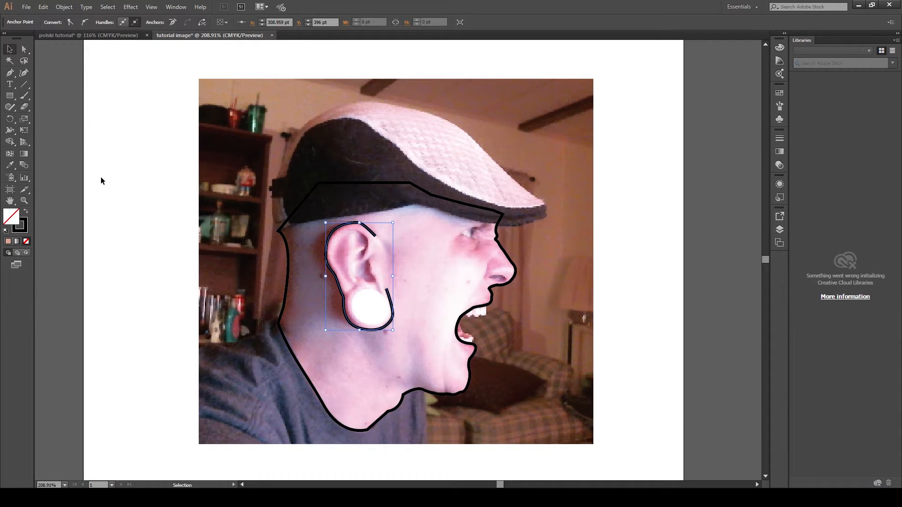
left_click(79, 170)
- Draw a short curved Pen line for the inner fold at the top of the ear
left_click(9, 75)
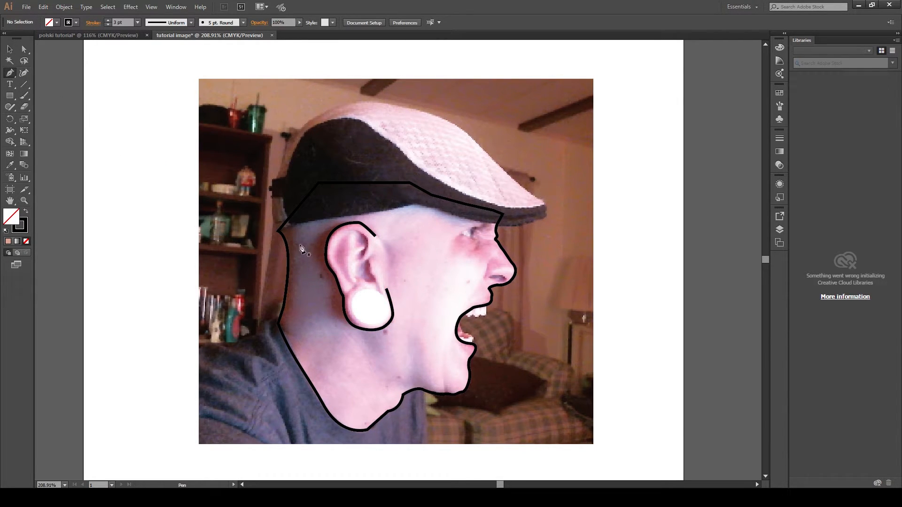
left_click(362, 257)
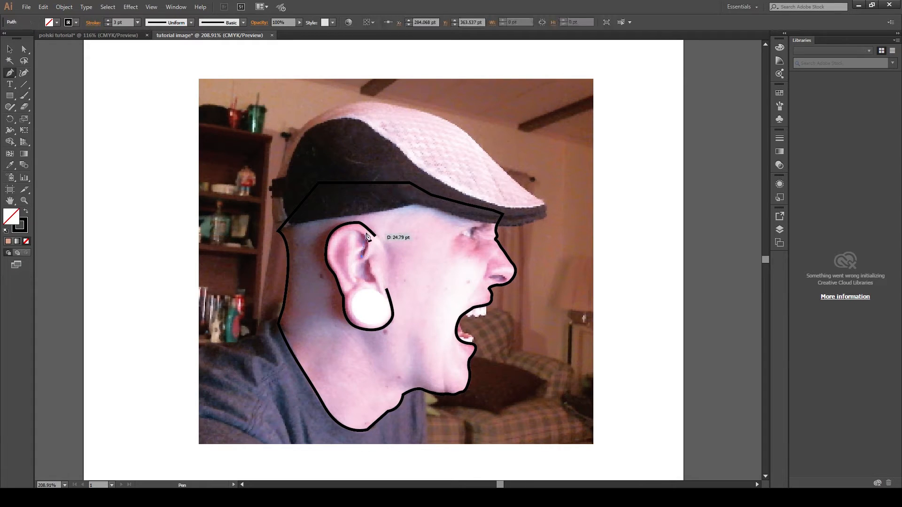
left_click_drag(367, 237, 383, 234)
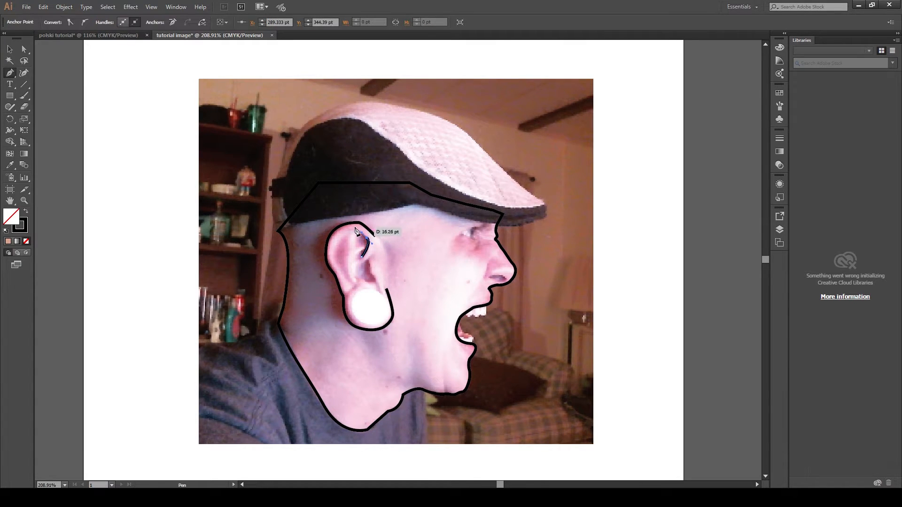
left_click(336, 249)
key("a")
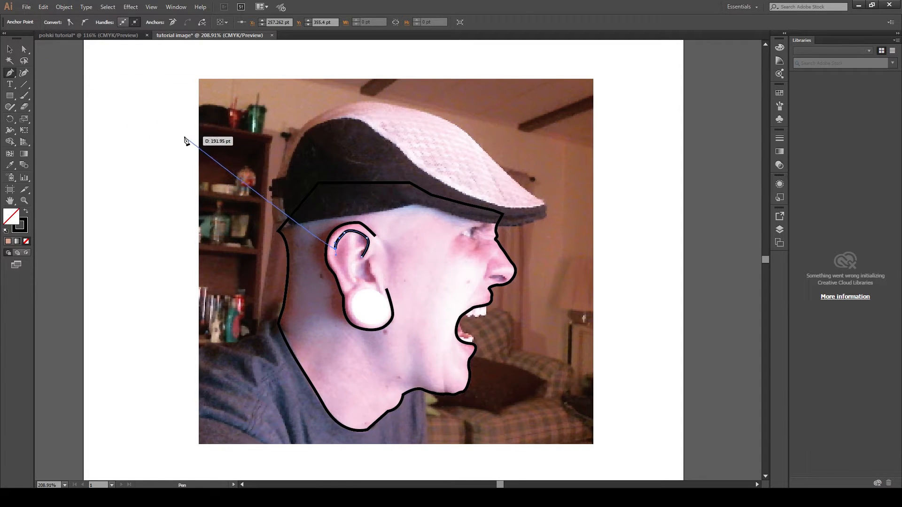
left_click(182, 163)
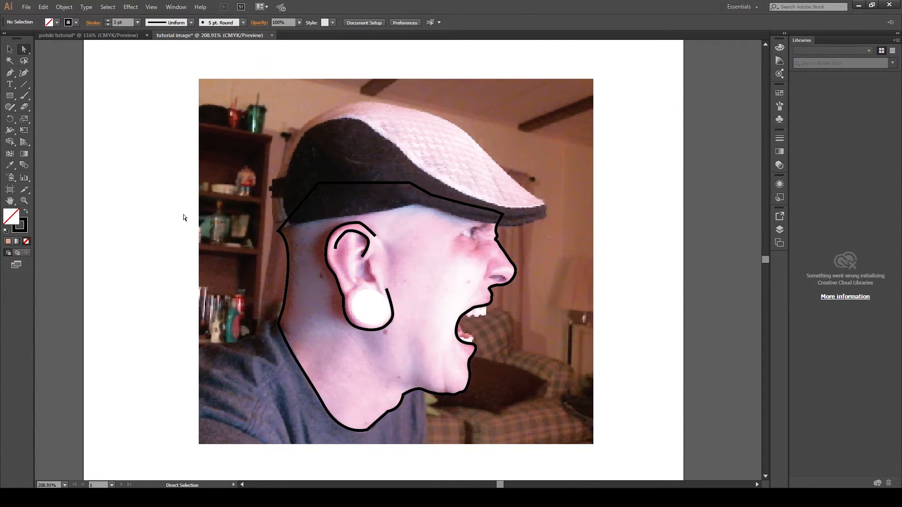
- Draw a short vertical Pen line inside the ear above the gauge
key("p")
left_click(370, 263)
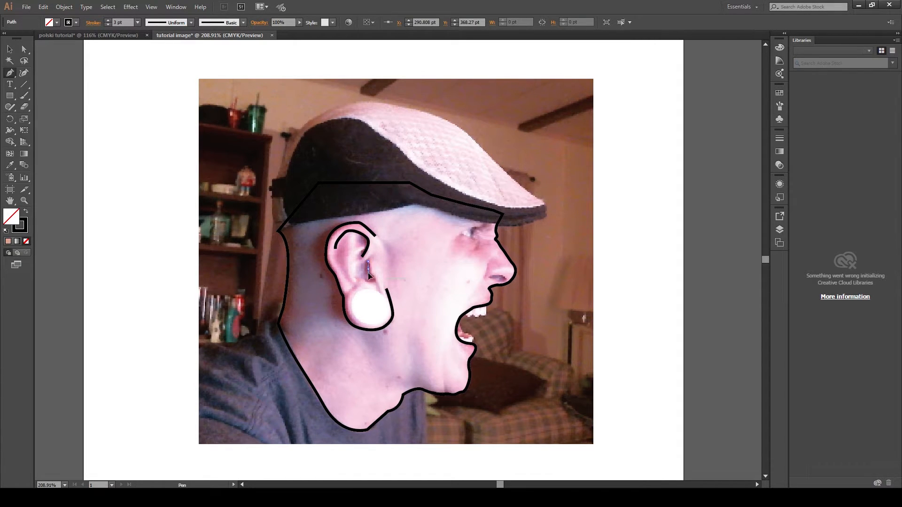
left_click(369, 277)
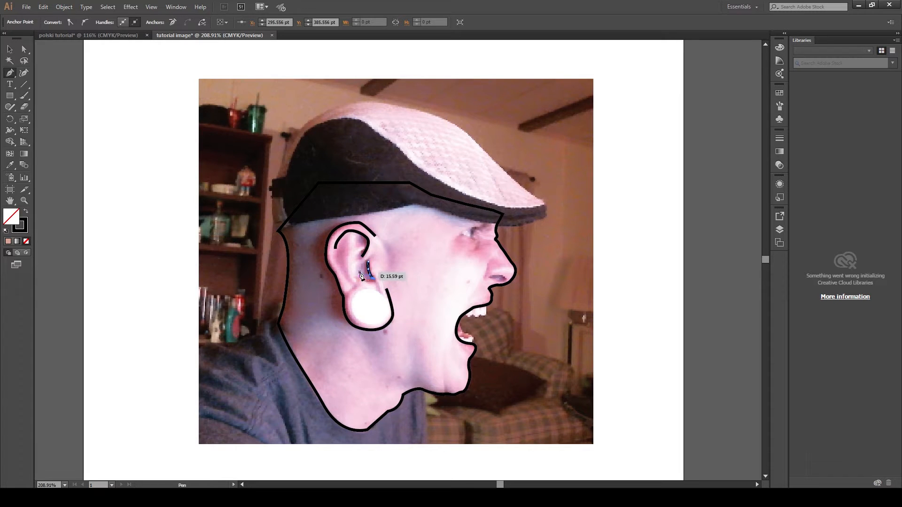
key("a")
left_click(113, 202)
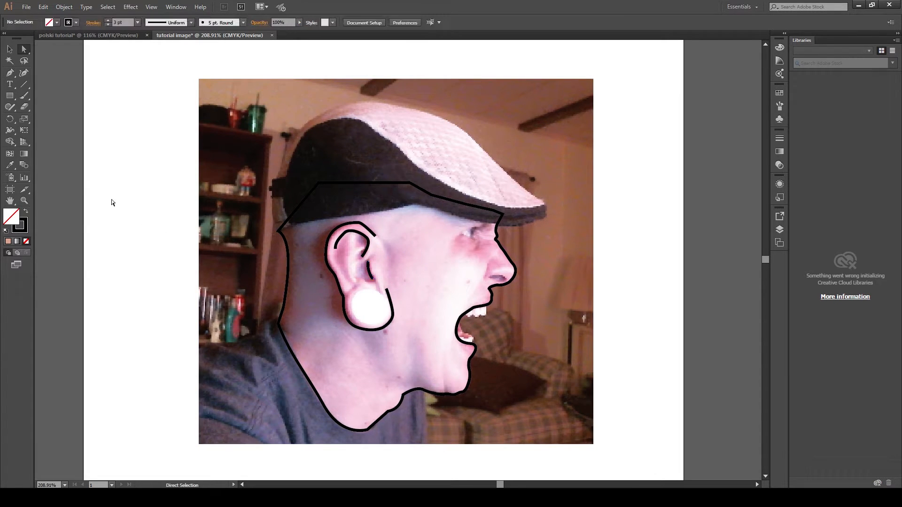
- Draw a circle about 36 pt wide over the ear gauge and nudge its top anchor slightly
left_click(9, 98)
left_click_drag(353, 289, 388, 325)
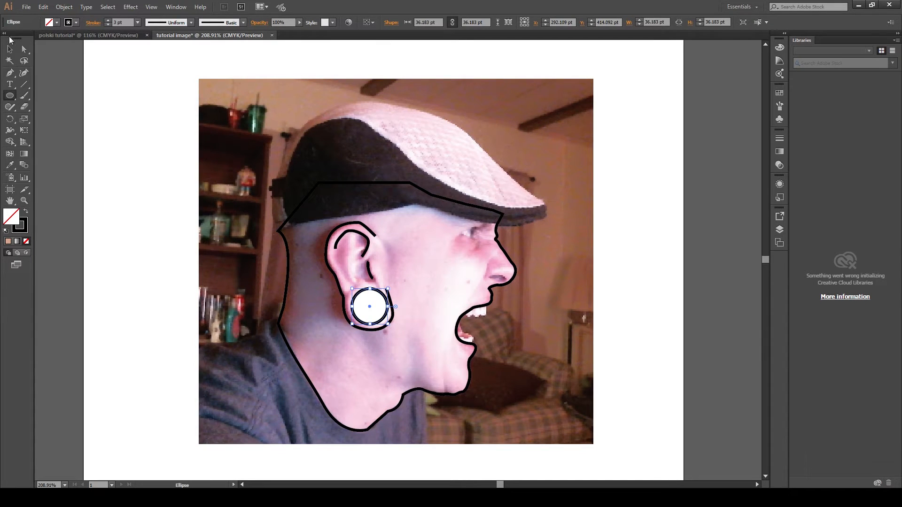
left_click(24, 49)
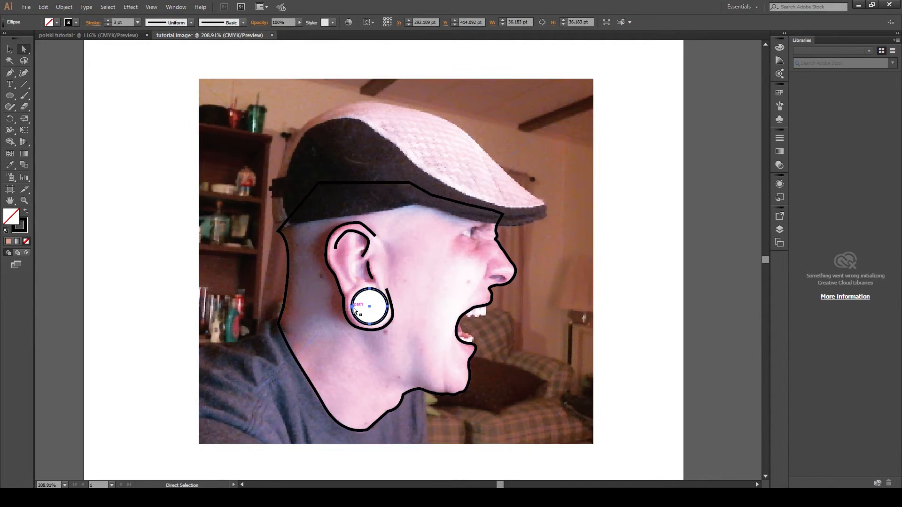
left_click(369, 289)
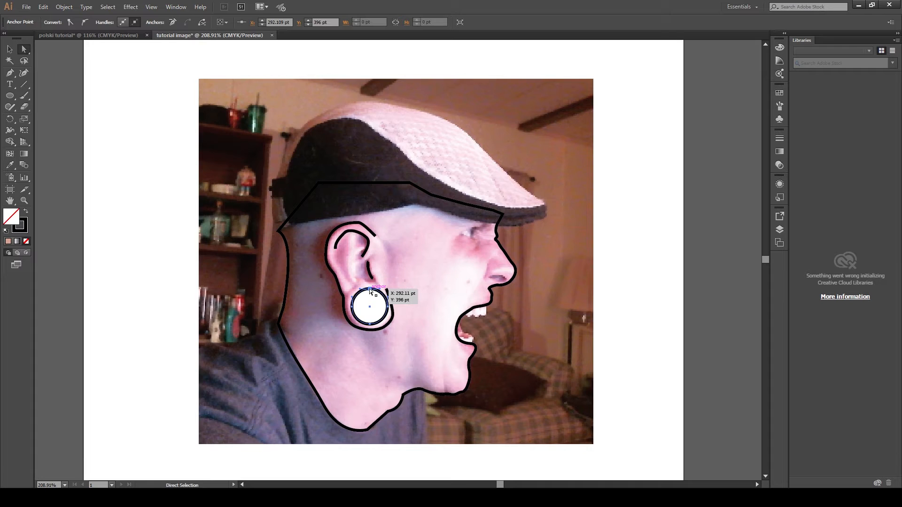
left_click_drag(367, 292, 366, 291)
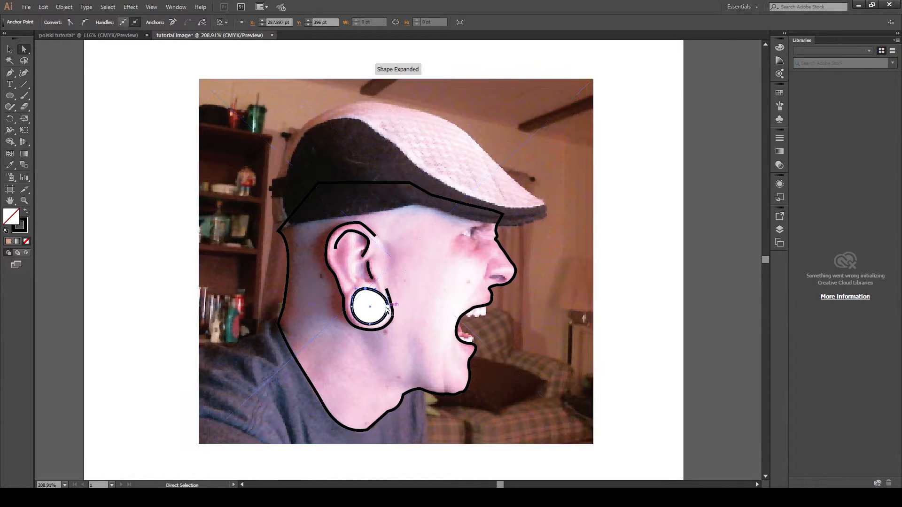
- Nudge an anchor of the gauge circle slightly and deselect it
left_click(387, 307)
mouse_move(387, 297)
left_mouse_down()
mouse_move(372, 327)
mouse_move(385, 304)
left_mouse_up()
left_click(415, 295)
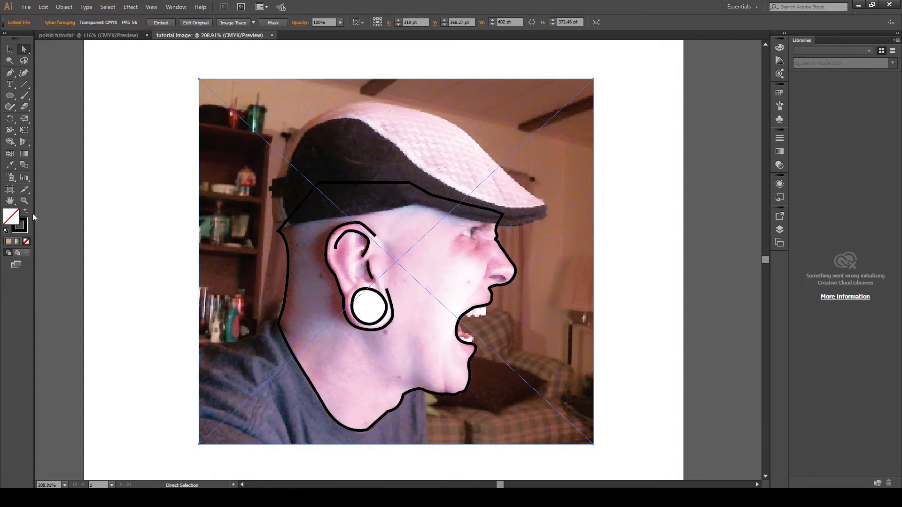
- Draw a closed triangular eye outline with a curved front edge using the Pen tool
key("z")
left_click_drag(459, 215, 500, 259)
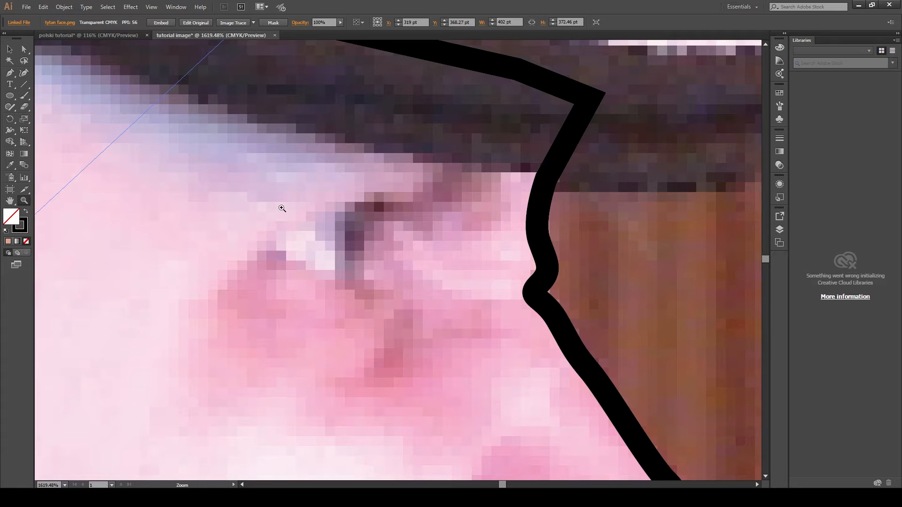
left_click(354, 226, "alt")
left_click(354, 226, "alt")
left_click(356, 225, "alt")
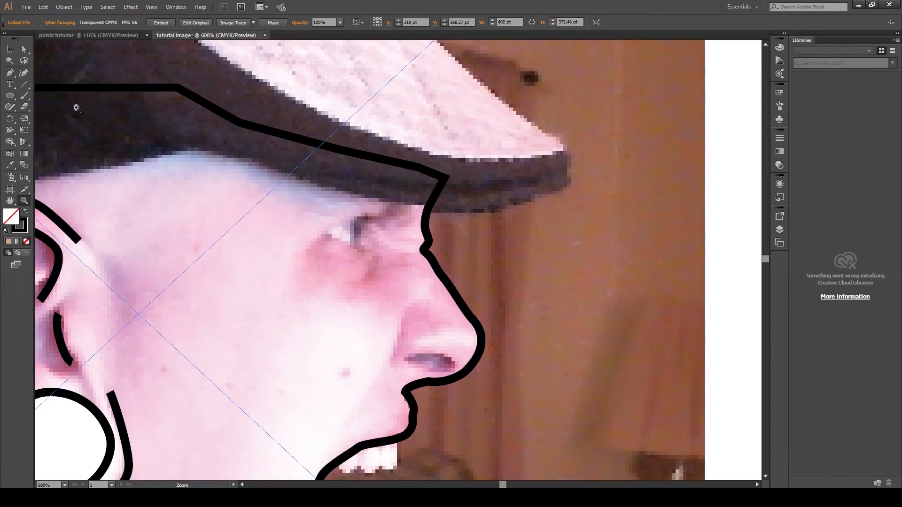
left_click(10, 73)
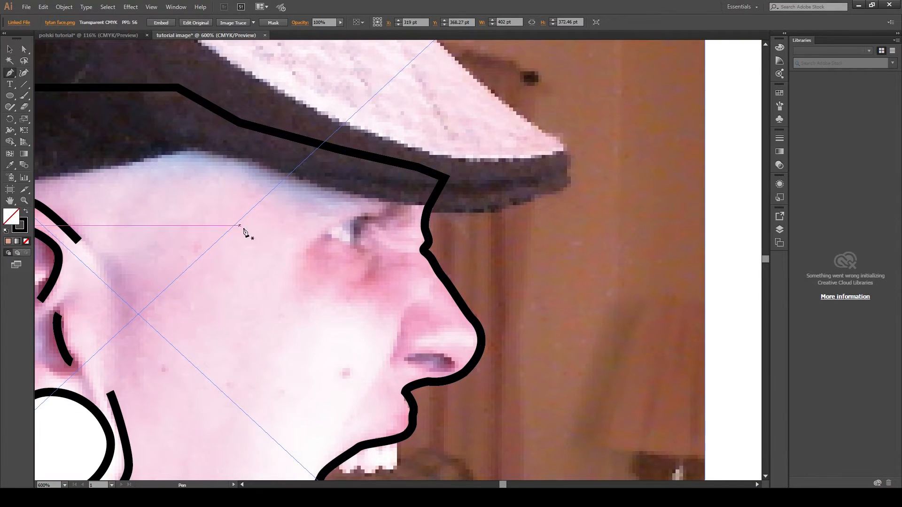
left_click(374, 211)
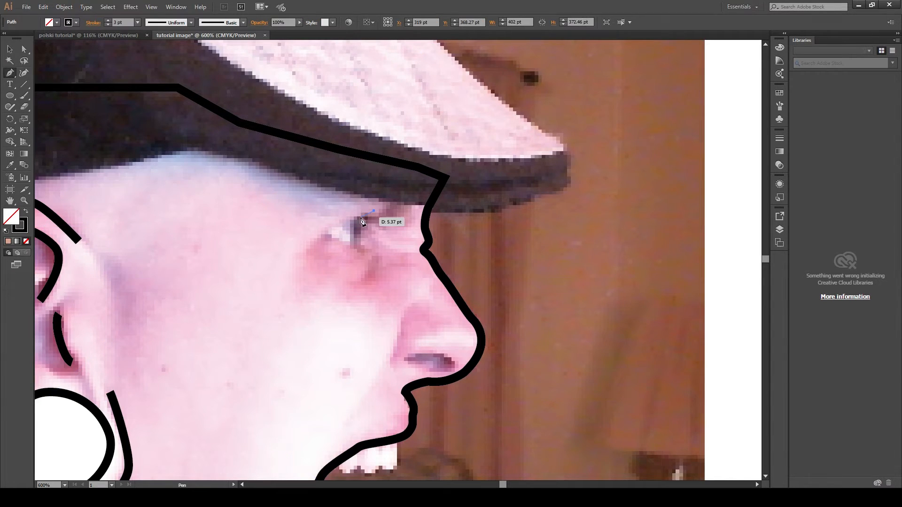
left_click(320, 234)
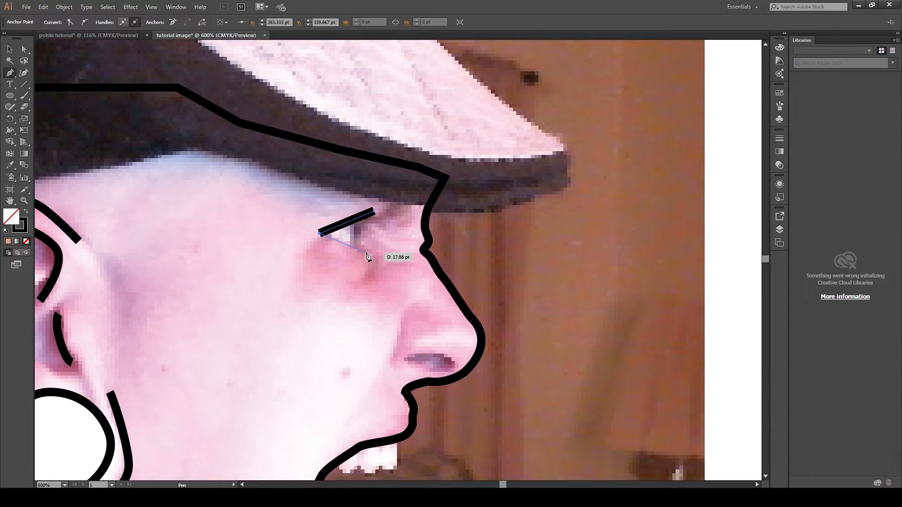
left_click(366, 254)
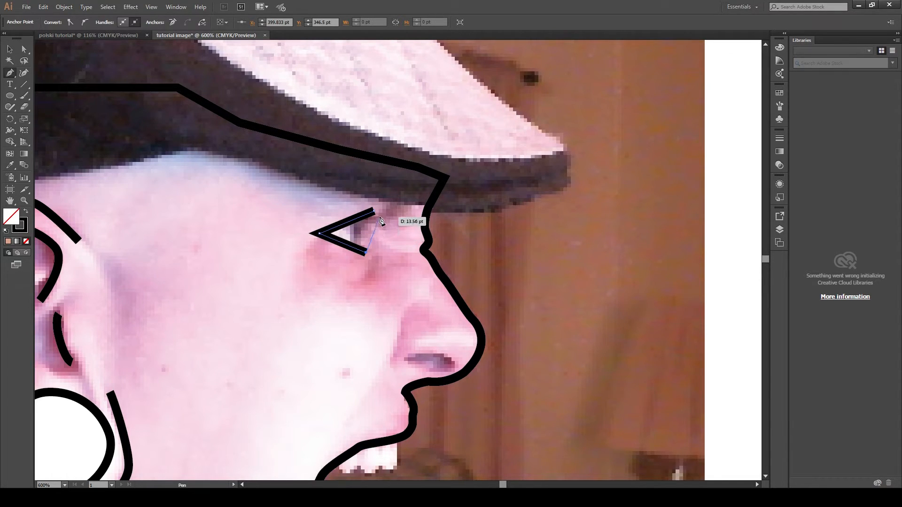
left_click_drag(373, 211, 367, 203)
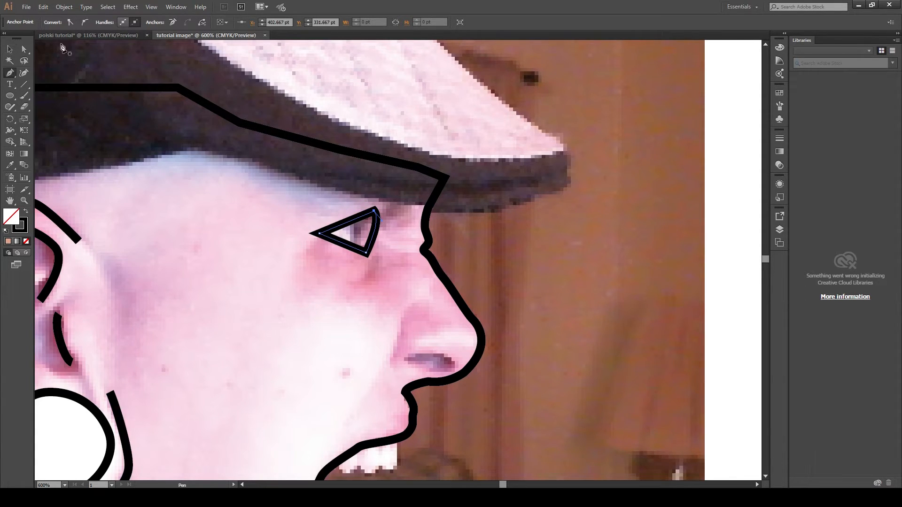
- Set the eye shape's stroke weight to 2 pt and give it a white fill with black stroke
left_click(9, 49)
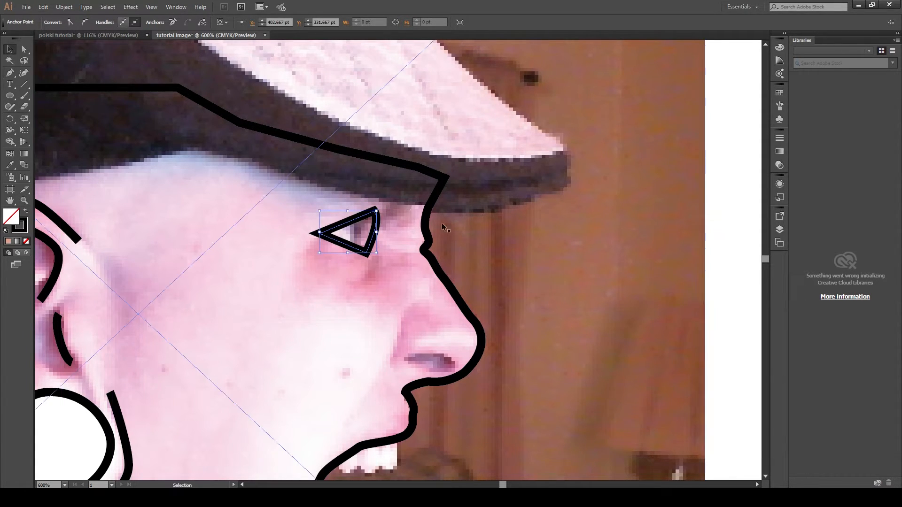
left_click(354, 219)
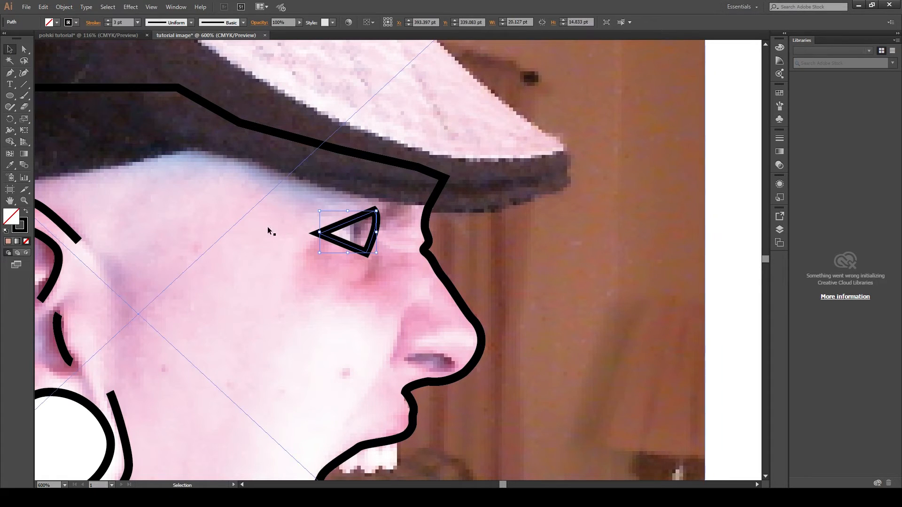
left_click(109, 25)
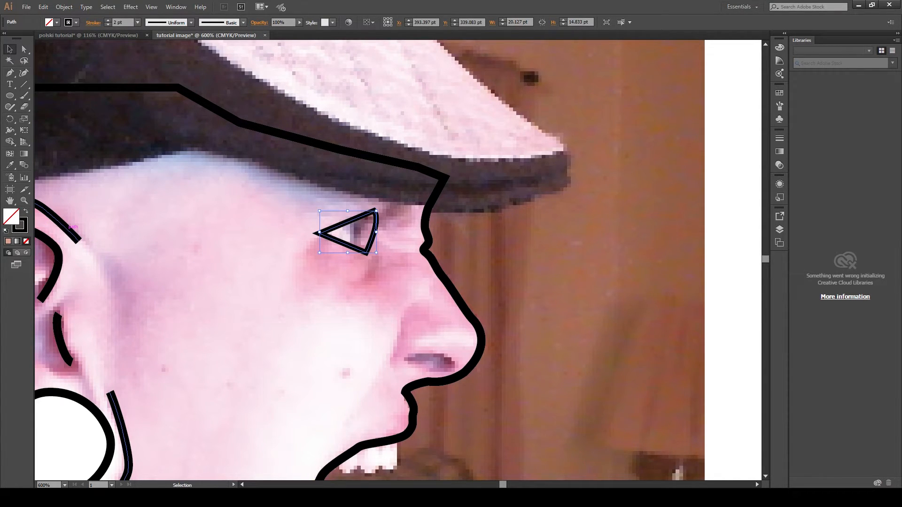
key("d")
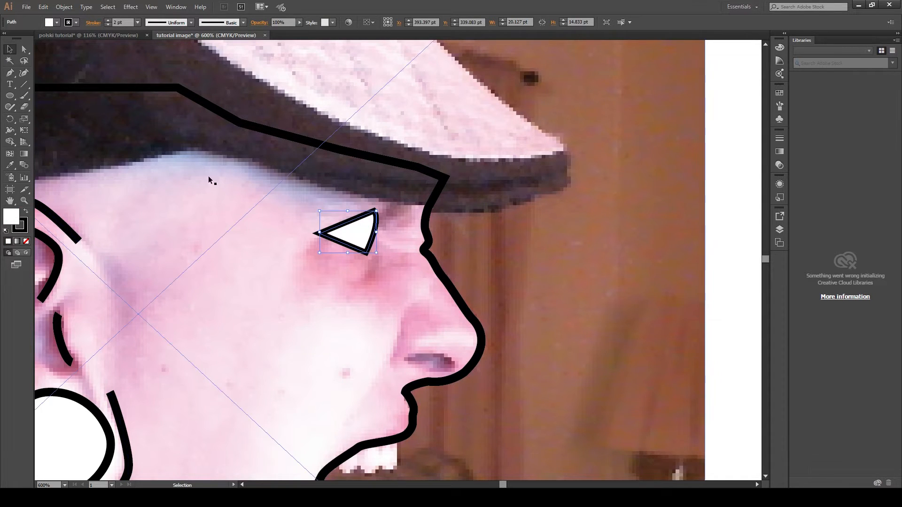
- Draw a blue-filled iris shape along the eye's front edge with the Pen tool
left_click(9, 72)
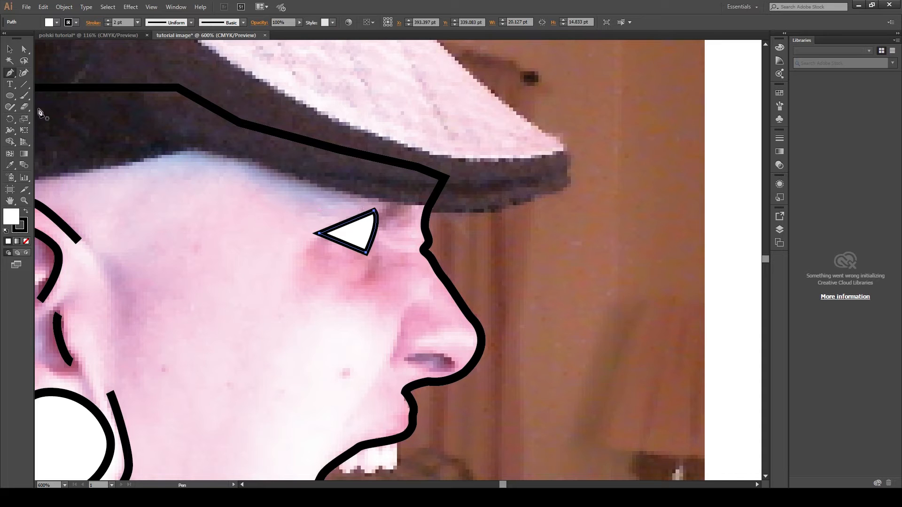
left_click(9, 49)
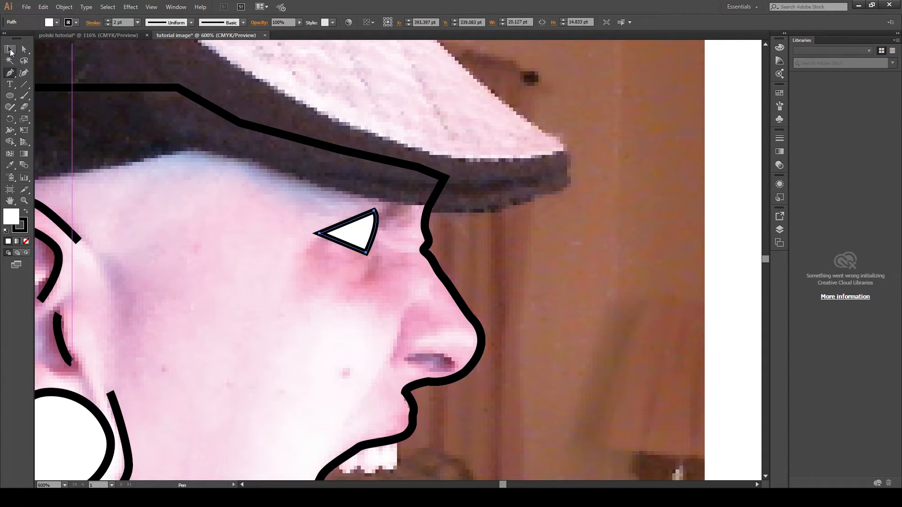
left_click(690, 190)
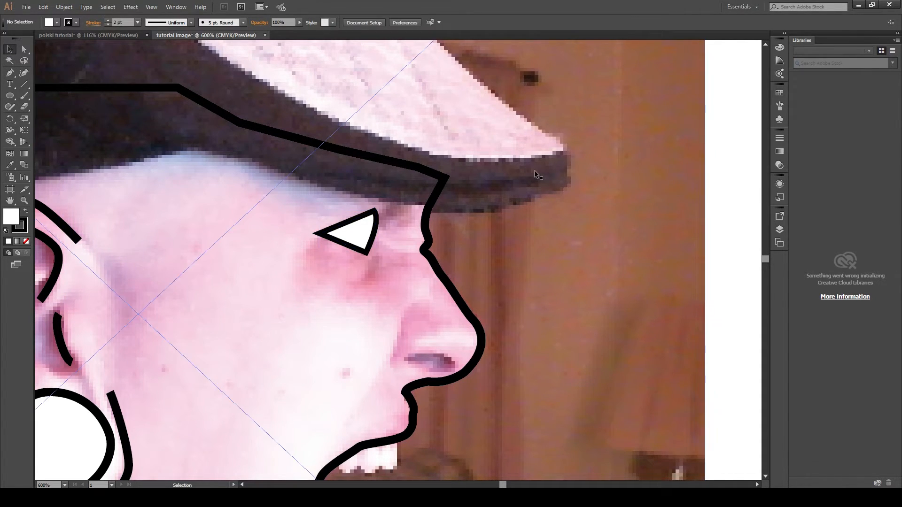
key("p")
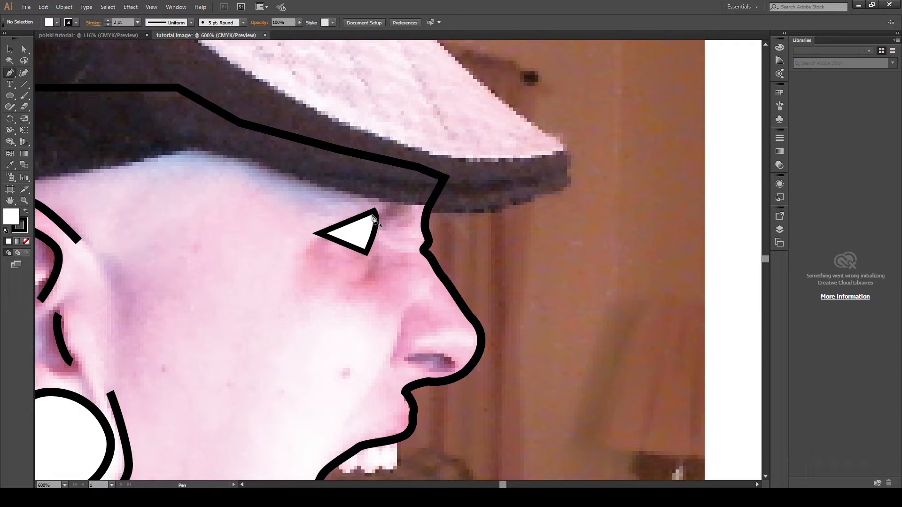
left_click(374, 215)
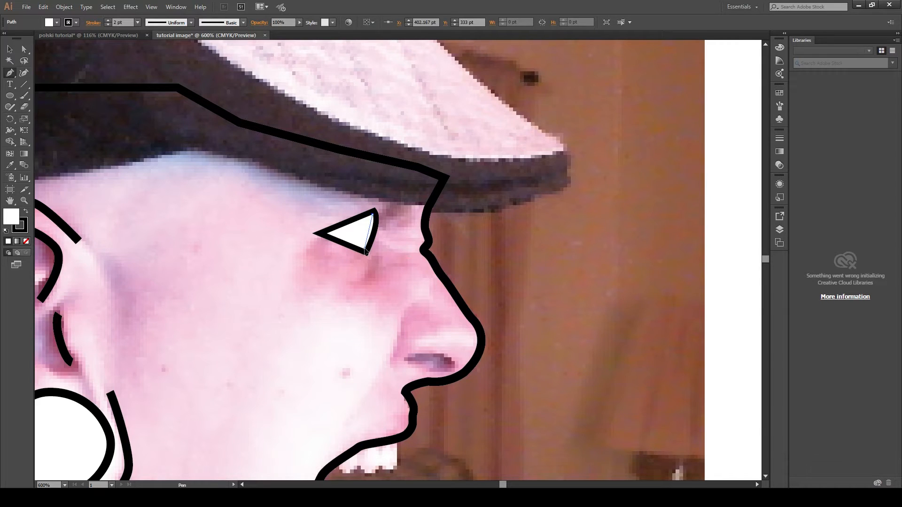
left_click_drag(365, 255, 381, 272)
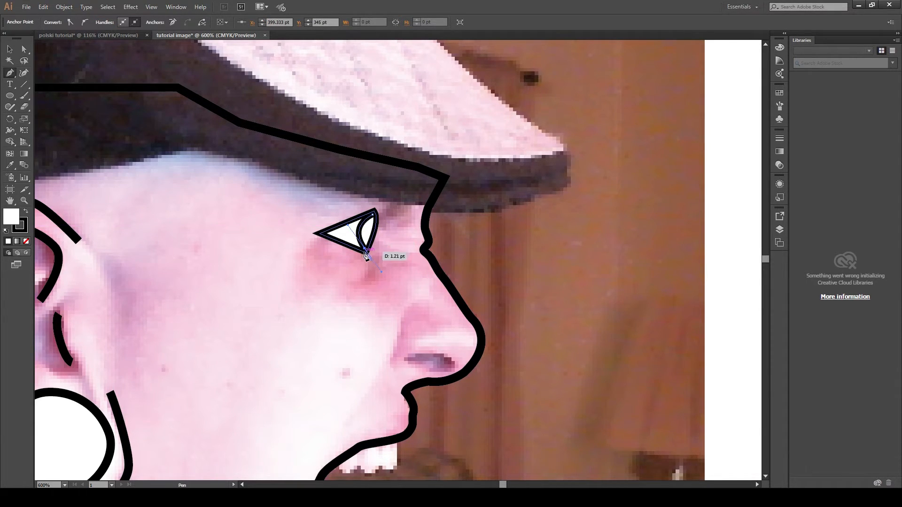
key("a")
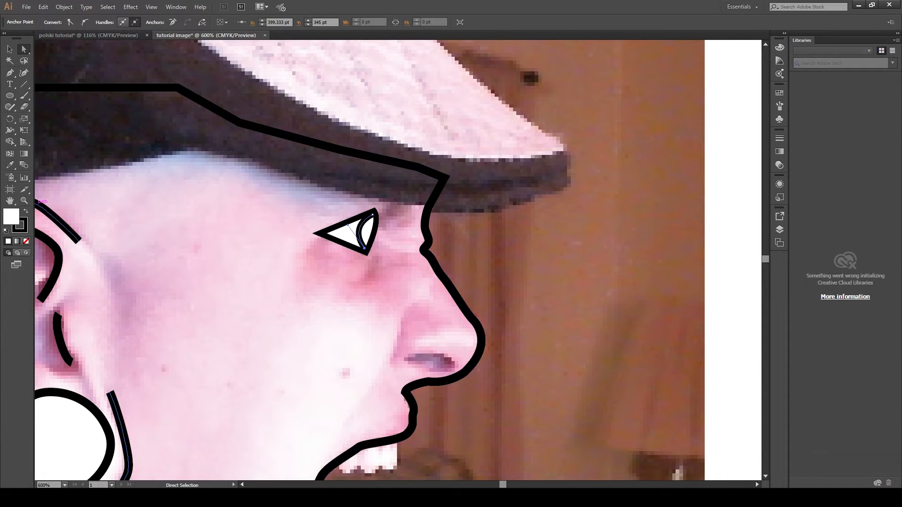
left_click(561, 190)
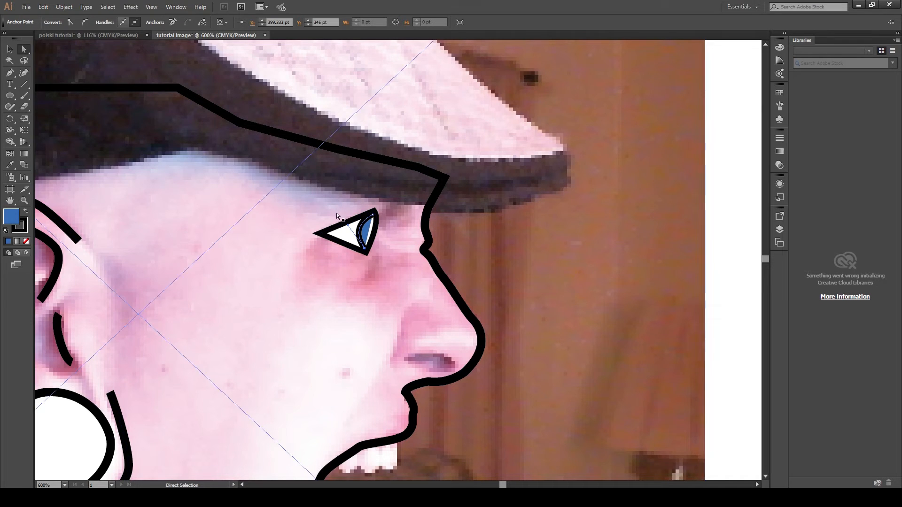
left_click(10, 72)
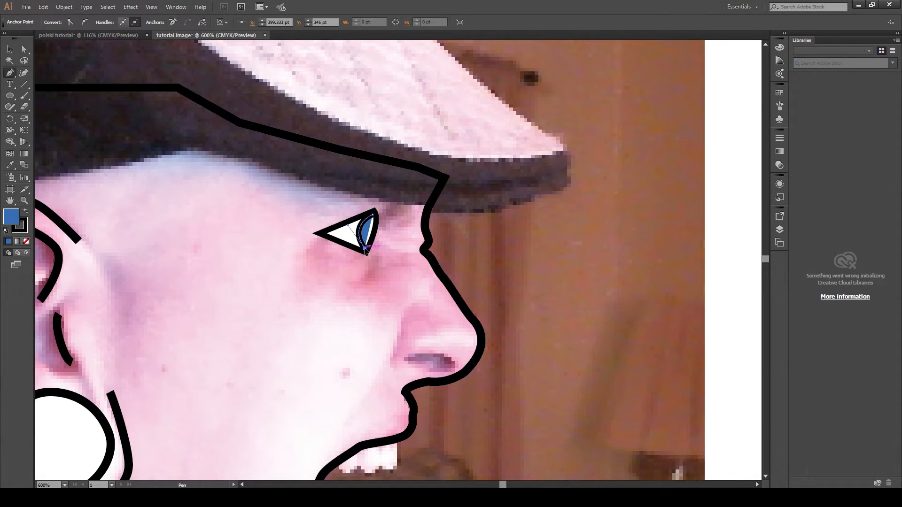
left_click_drag(365, 248, 373, 215)
- Try to reshape the iris anchors in isolation mode, then delete the iris shape
left_click(10, 50)
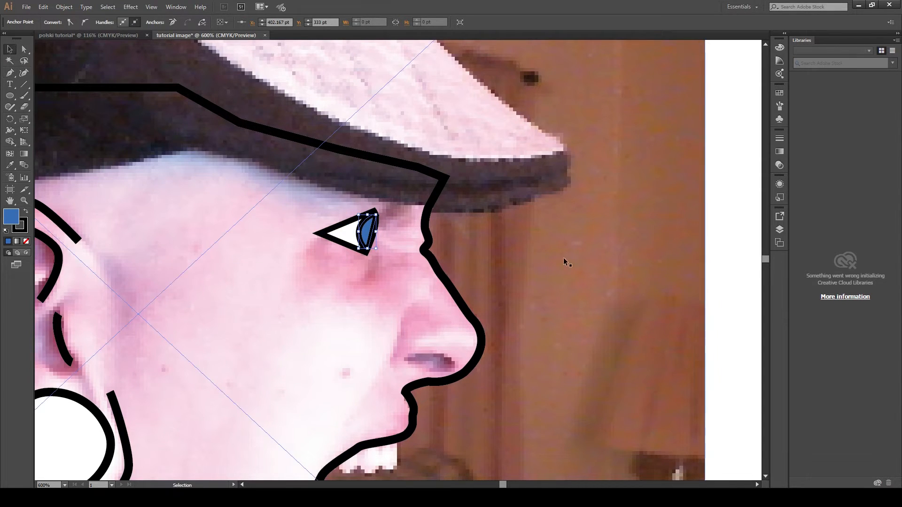
left_click(731, 289)
double_click(375, 234)
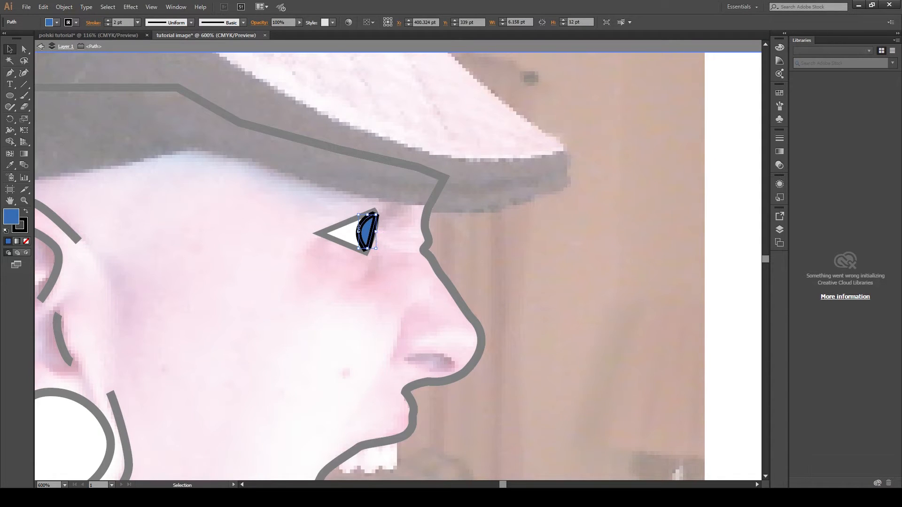
left_click(10, 73)
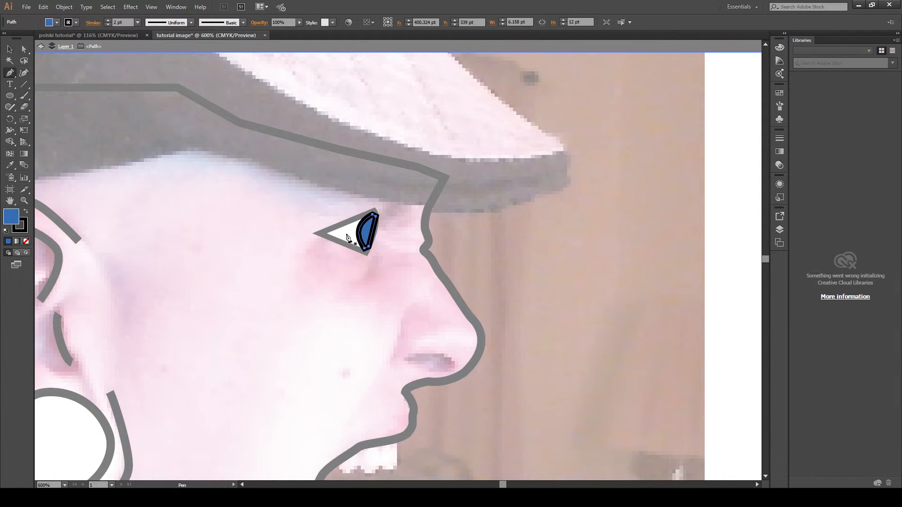
left_click(373, 232)
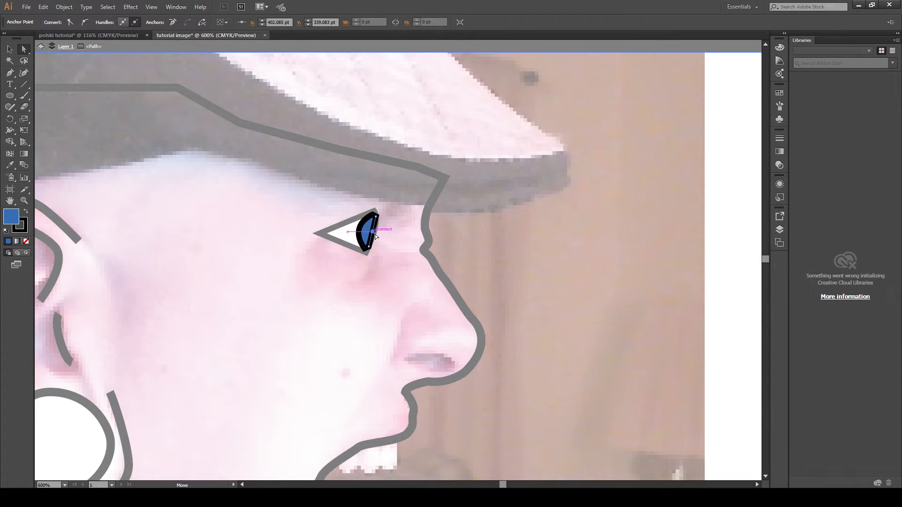
left_click_drag(374, 233, 376, 236)
left_click(644, 227)
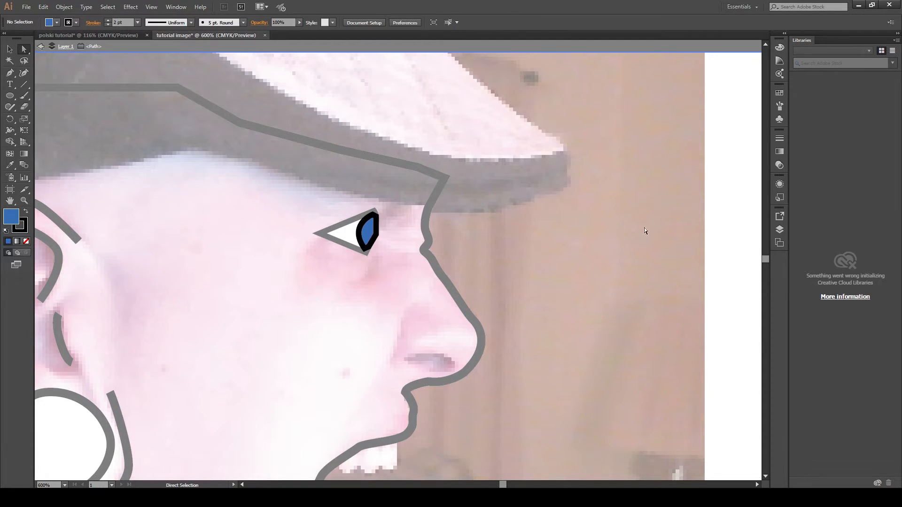
left_click(376, 225)
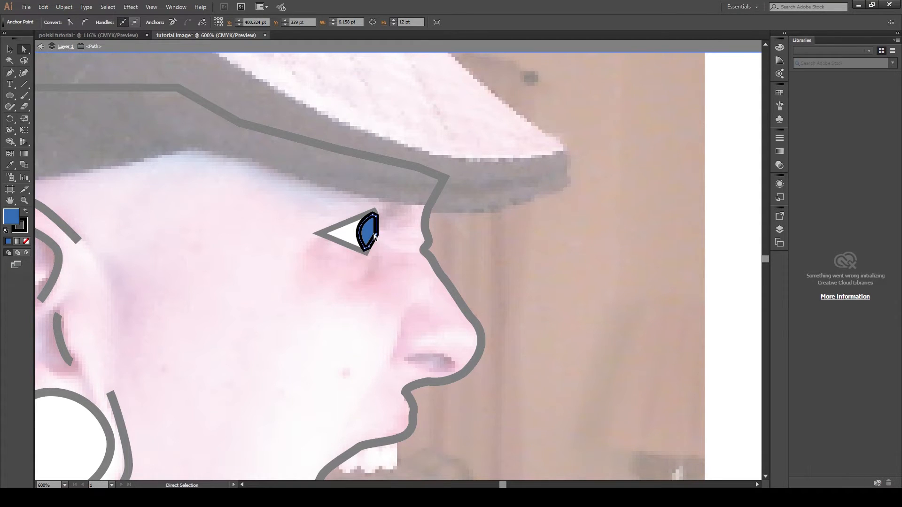
left_click_drag(374, 234, 376, 235)
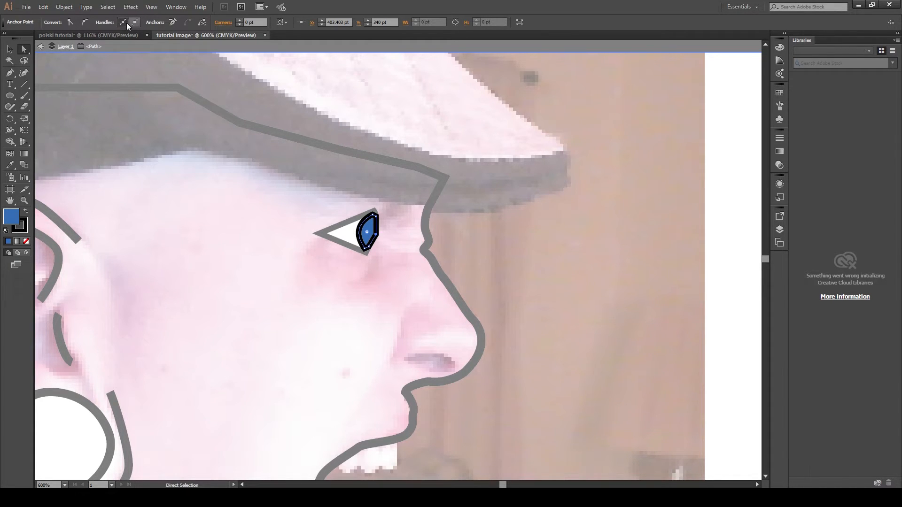
left_click(376, 234)
key("Delete")
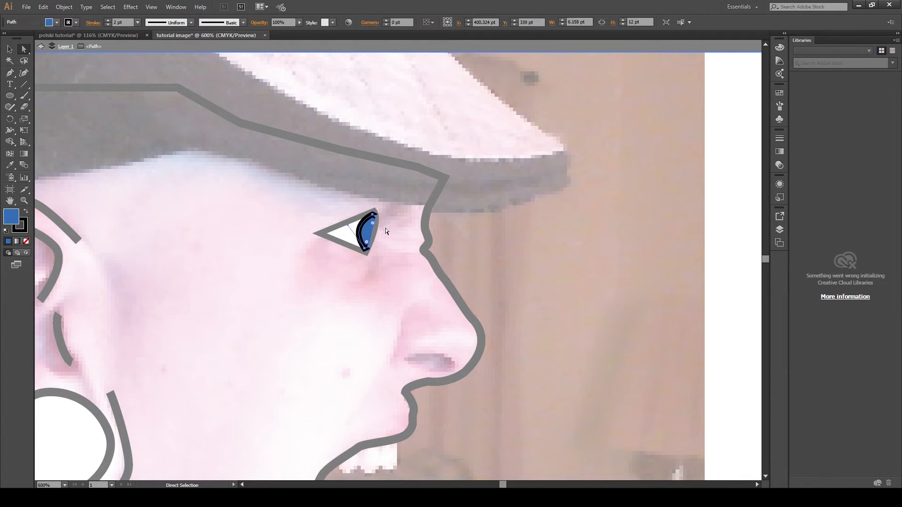
key("Delete")
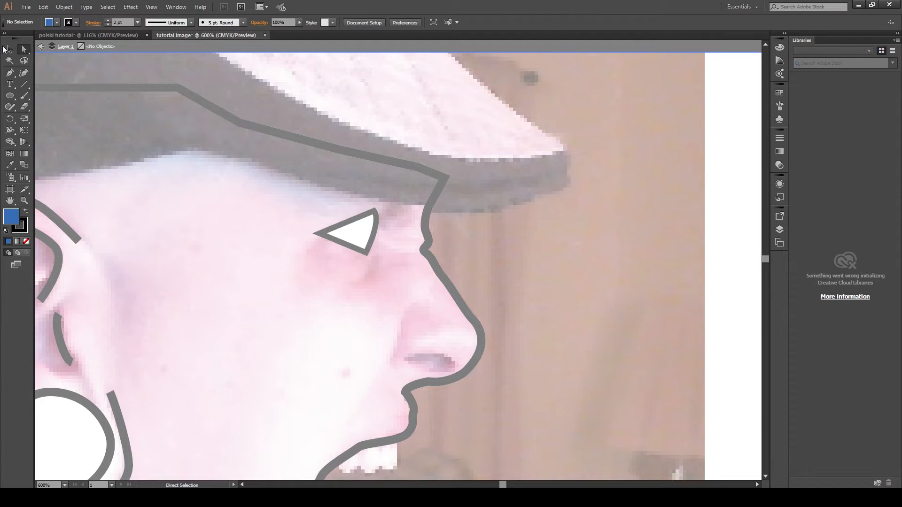
- Redraw the blue iris as a closed Pen shape inside the eye's front corner and exit isolation mode
left_click(10, 73)
left_click_drag(374, 217, 364, 234)
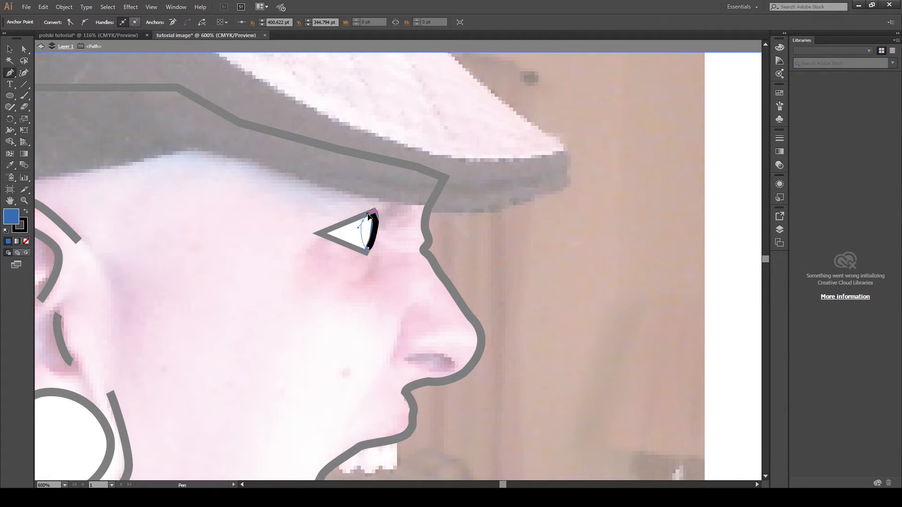
left_click(369, 216)
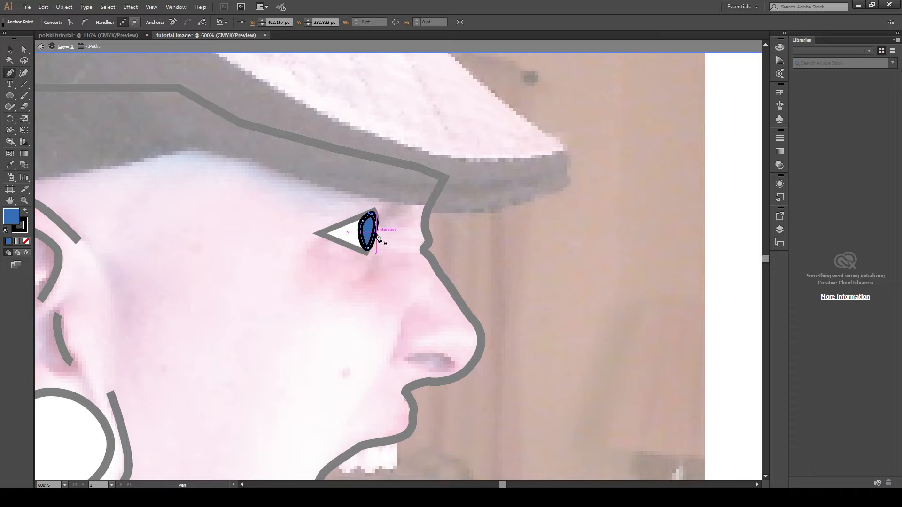
left_click(8, 47)
left_click(678, 254)
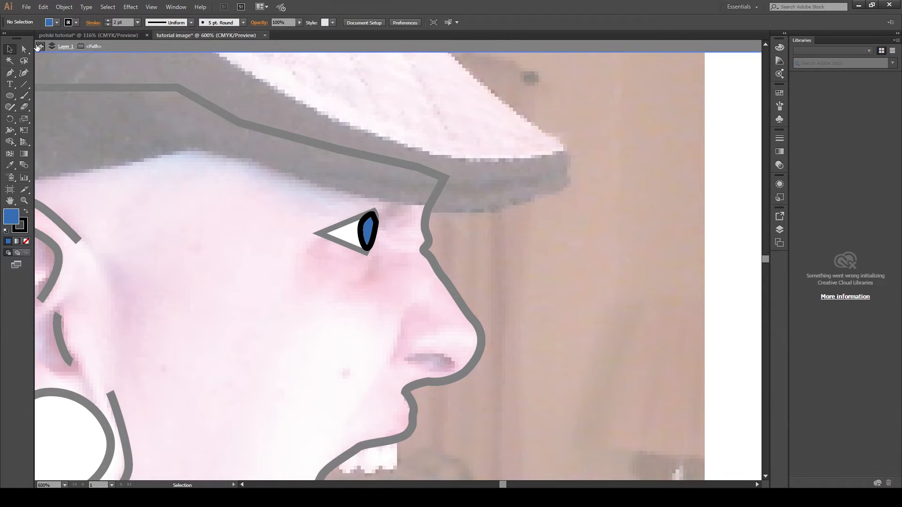
left_click(38, 46)
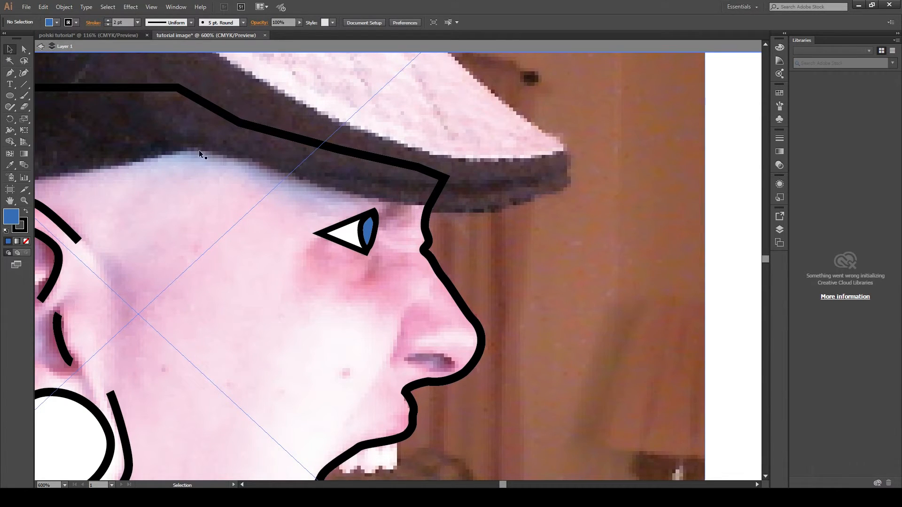
left_click(13, 72)
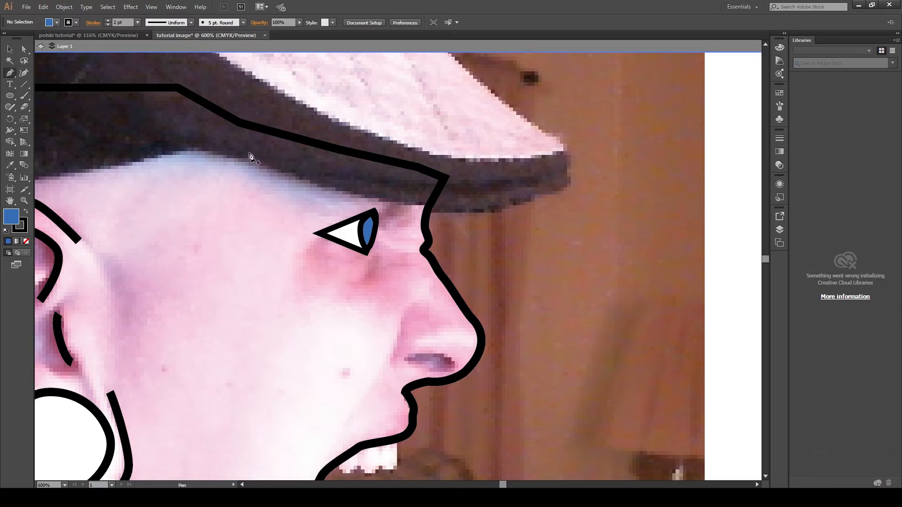
- Draw a curved line beneath the eye with the Pen tool and remove its fill
left_click(366, 256)
left_click_drag(368, 279, 50, 269)
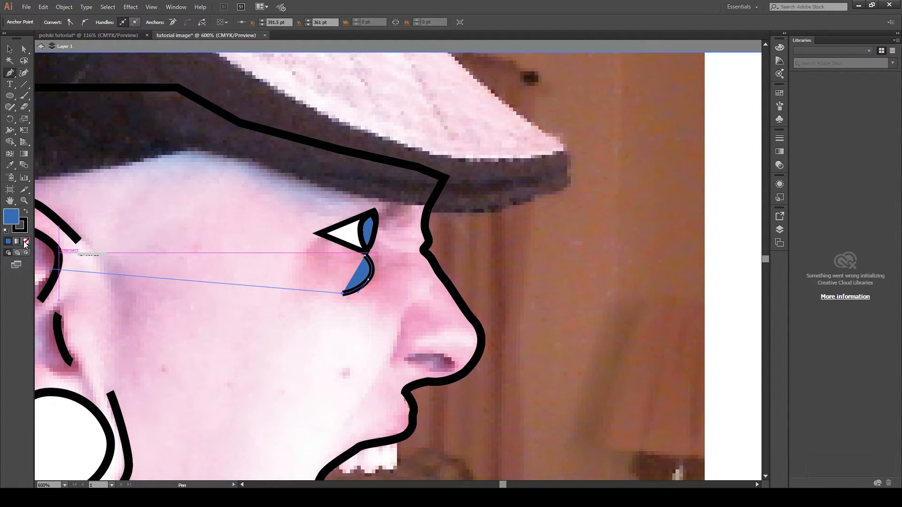
left_click(26, 241)
left_click(9, 51)
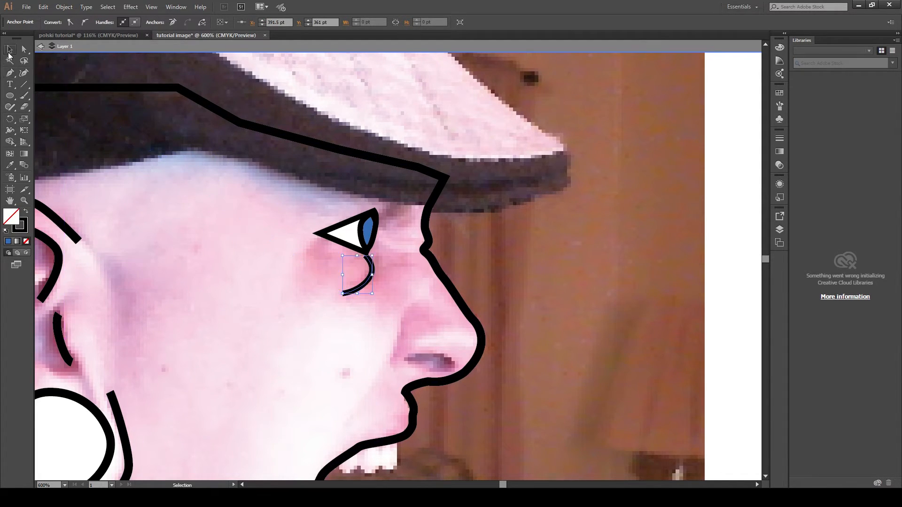
left_click(713, 233)
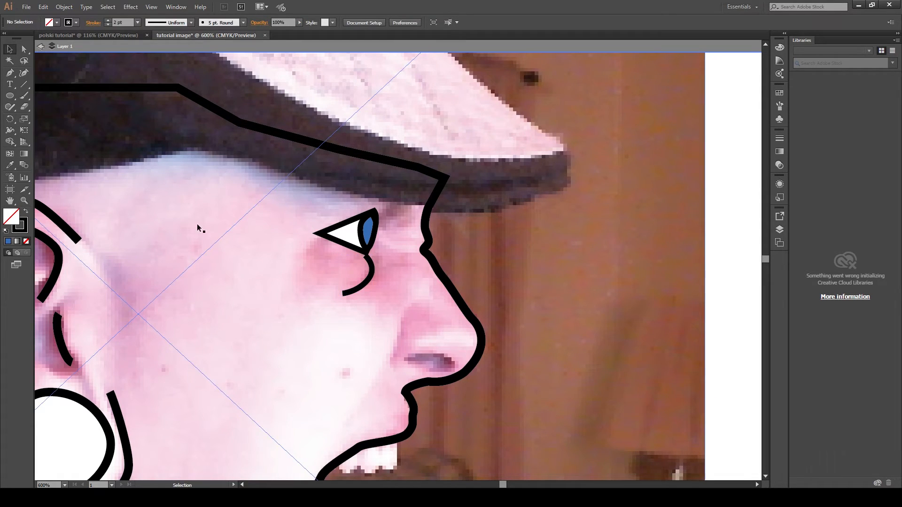
- Nudge the under-eye curve slightly upward and deselect it
left_click(345, 293)
left_click_drag(342, 289, 339, 283)
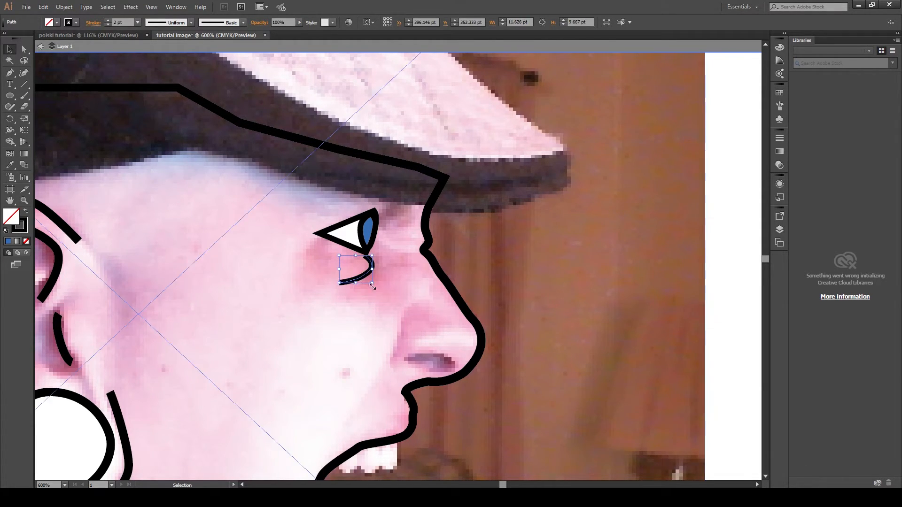
left_click(725, 241)
- Draw two short curved crease lines between the eye and the bridge of the nose
key("p")
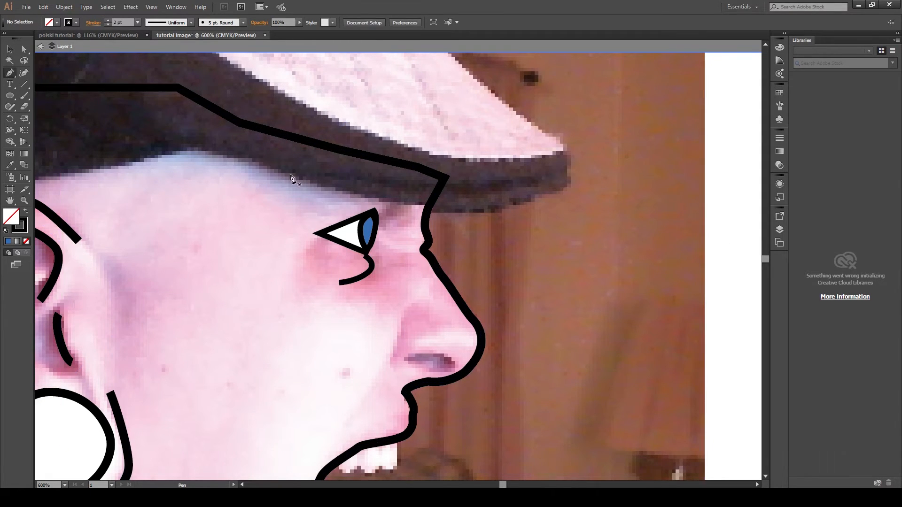
left_click_drag(406, 253, 393, 250)
left_click(390, 246)
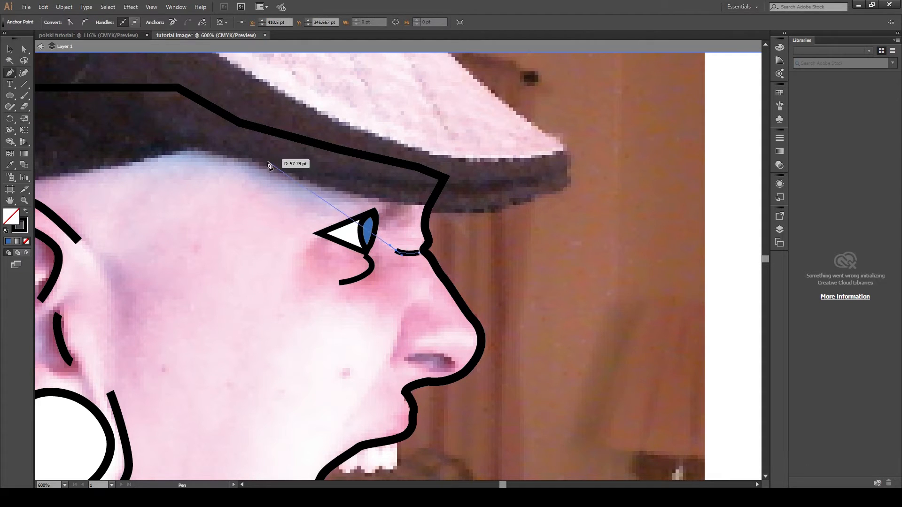
left_click(24, 49)
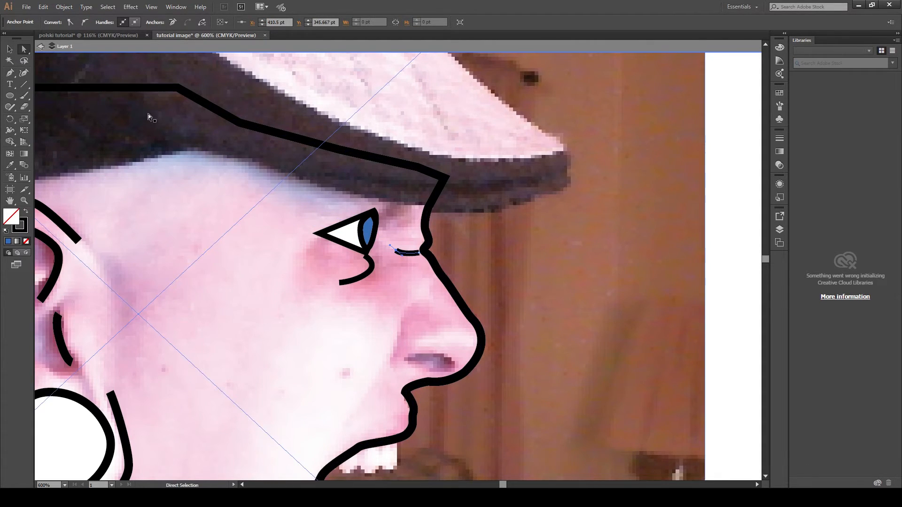
key("p")
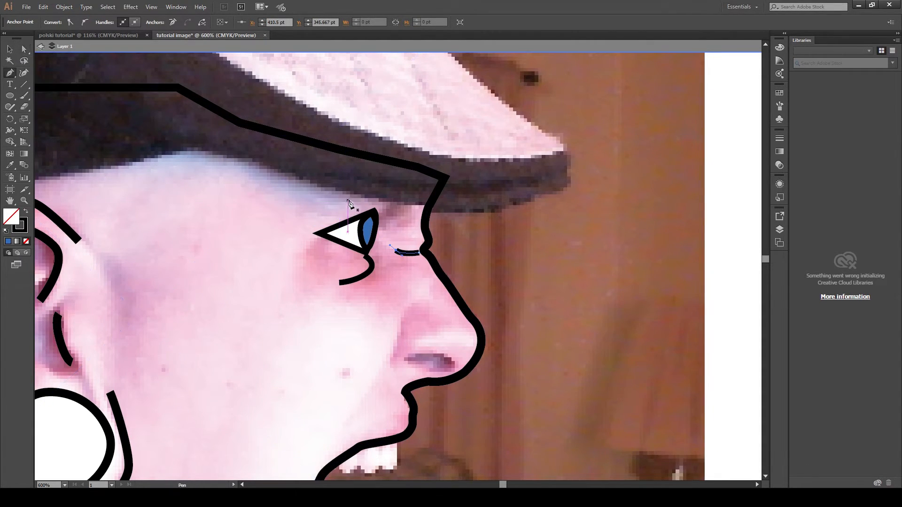
left_click(422, 227)
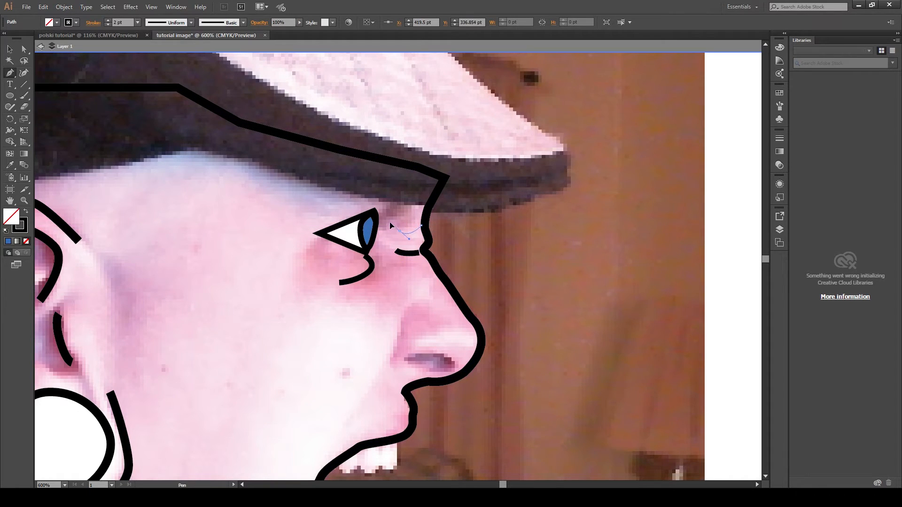
left_click_drag(389, 223, 389, 223)
key("a")
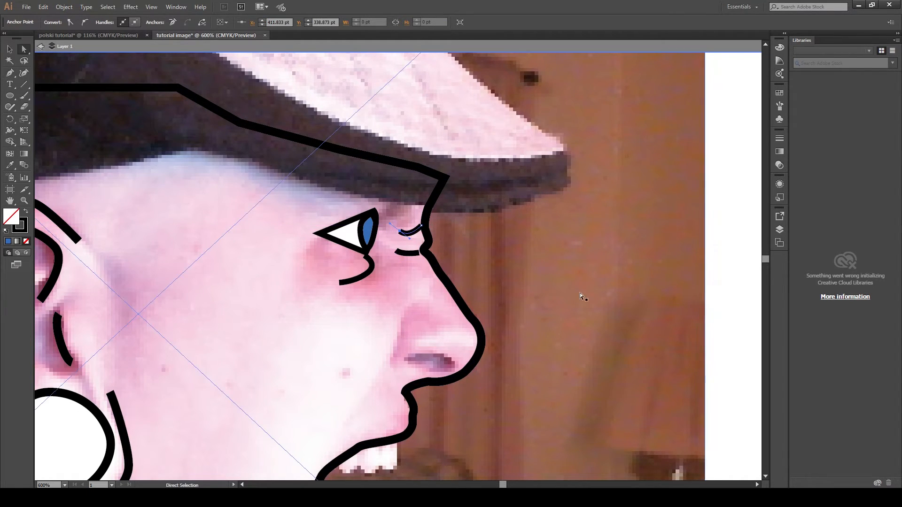
left_click(727, 299)
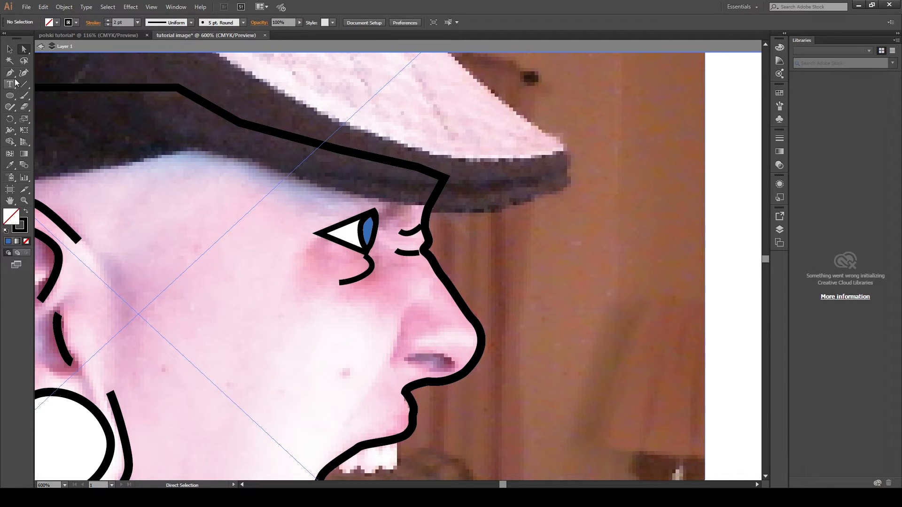
- Draw a long cheek line from beside the nose down toward the mouth with the Pen tool
left_click(9, 73)
left_click(396, 252)
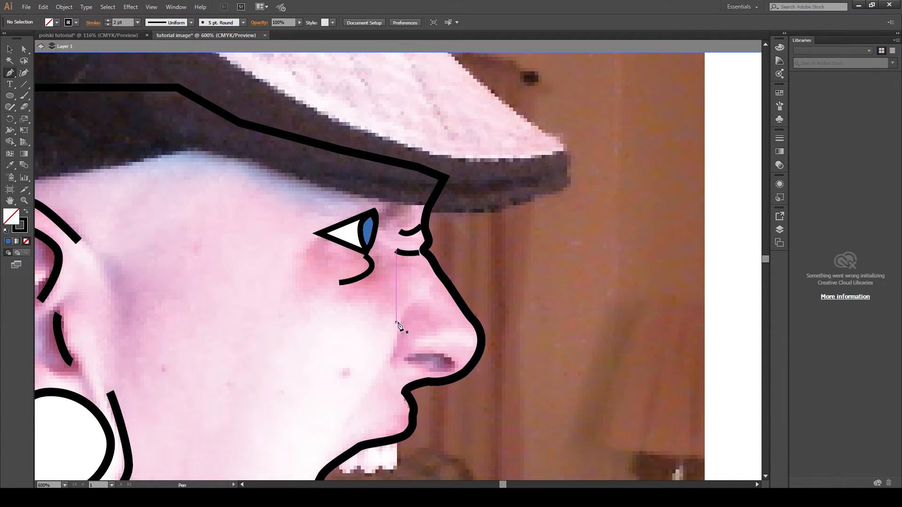
left_click(396, 252)
left_click(400, 321)
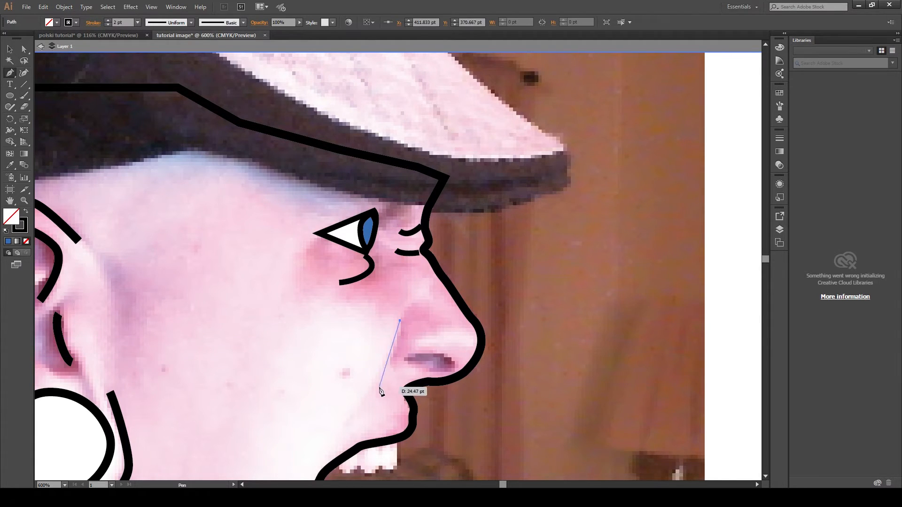
left_click_drag(352, 414, 332, 428)
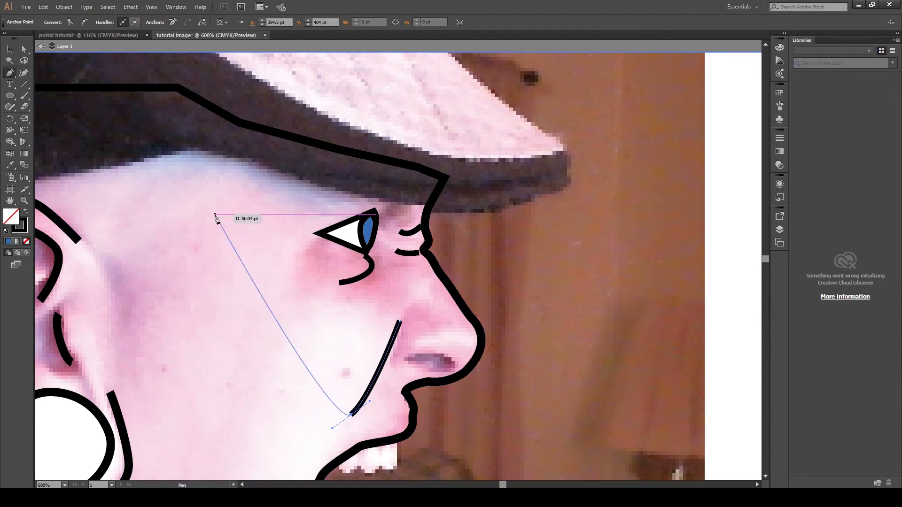
left_click(275, 466)
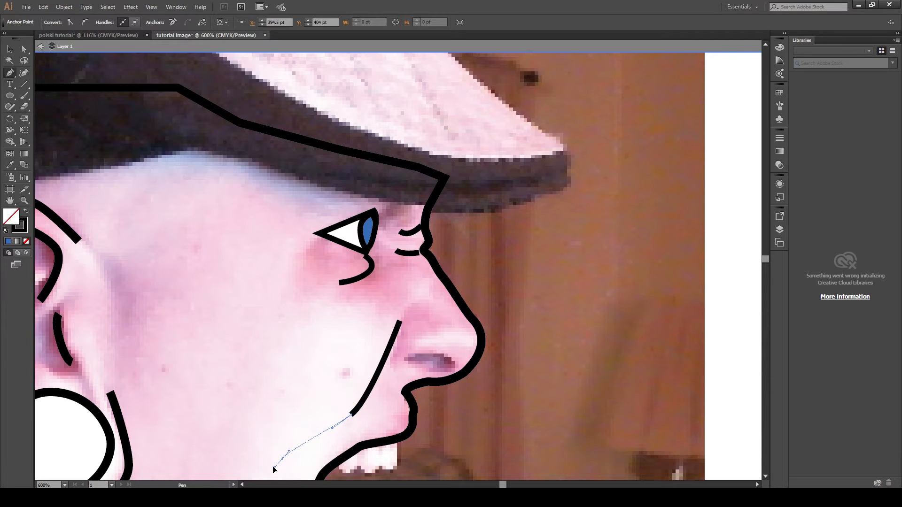
left_click_drag(273, 469, 265, 335)
key("ctrl")
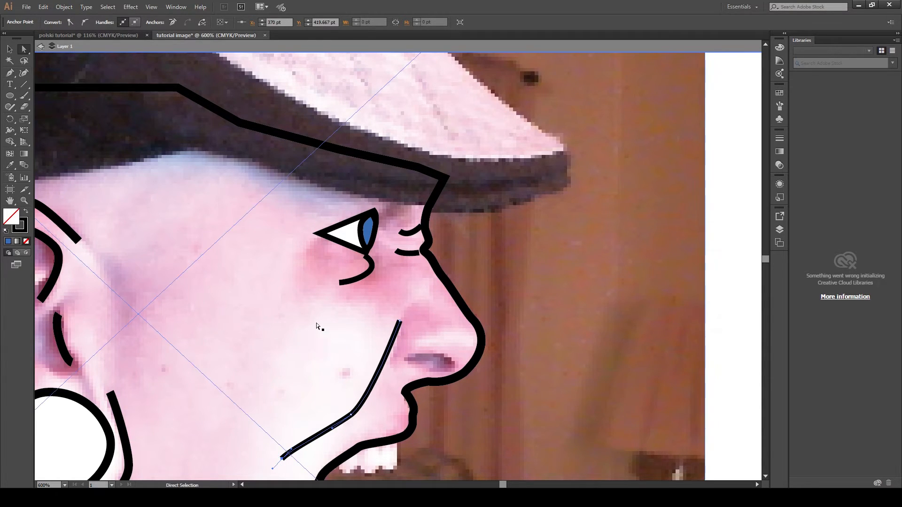
- Draw a curved line for the nose wing above the nostril
left_click(440, 316)
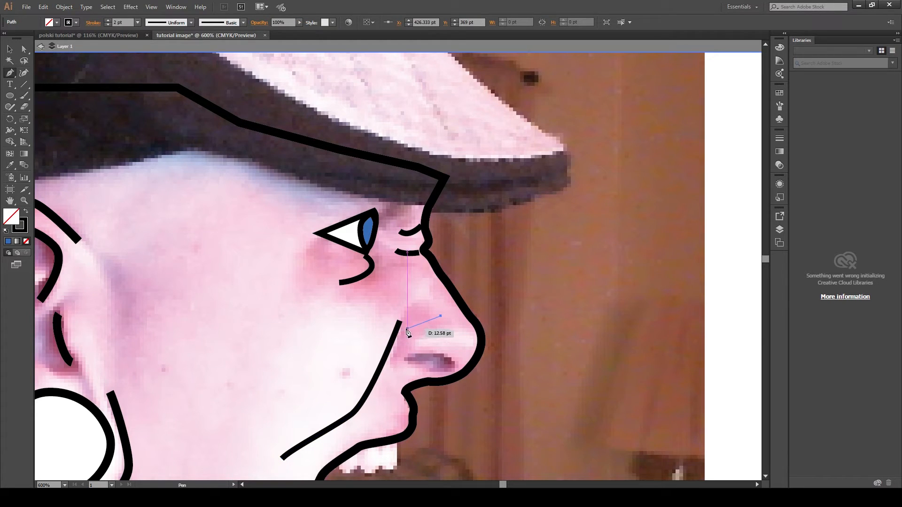
left_click_drag(407, 329, 396, 352)
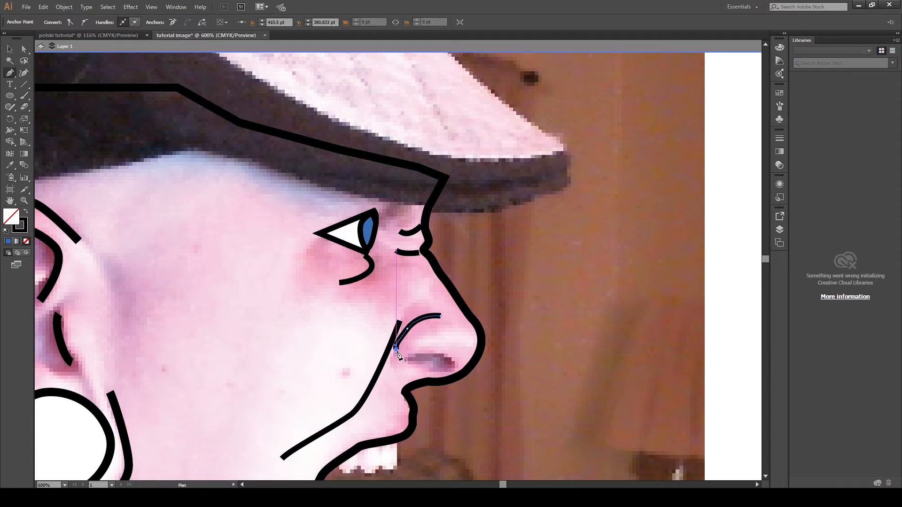
key("a")
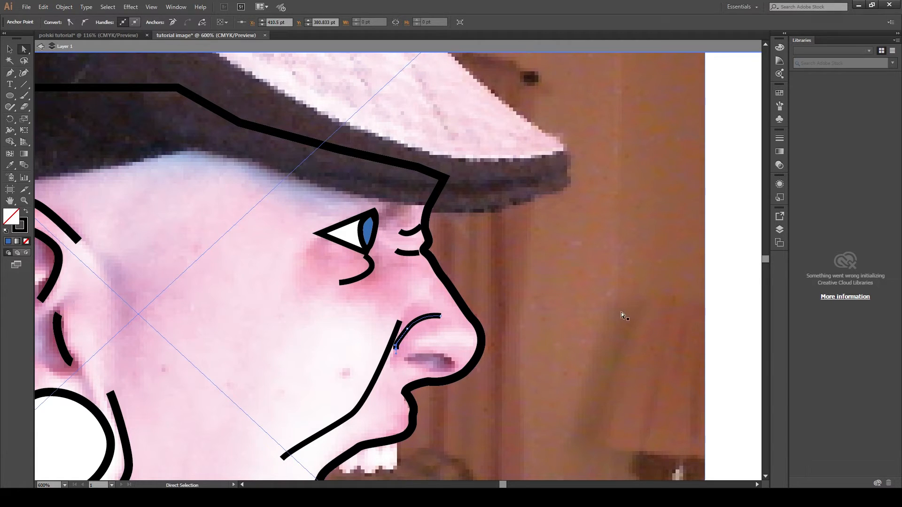
- Draw a closed oval nostril shape along the nose's underside and deselect it
key("p")
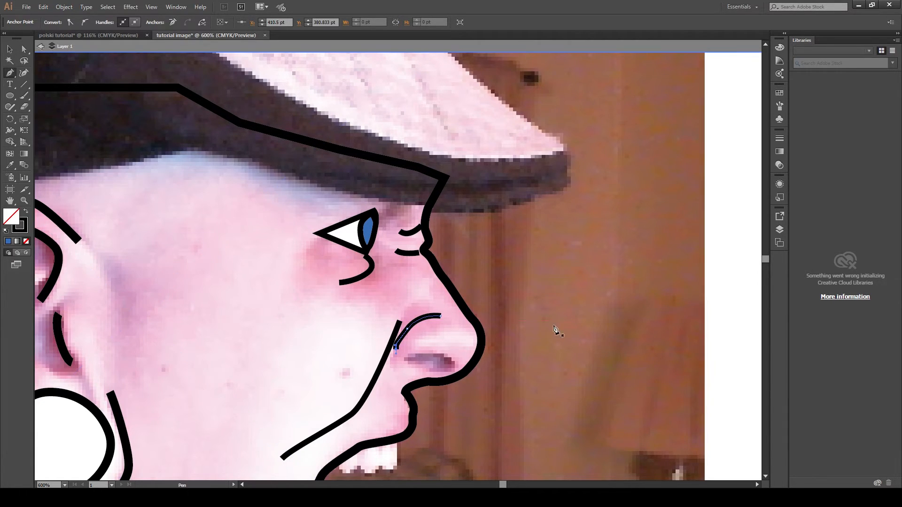
left_click(407, 358)
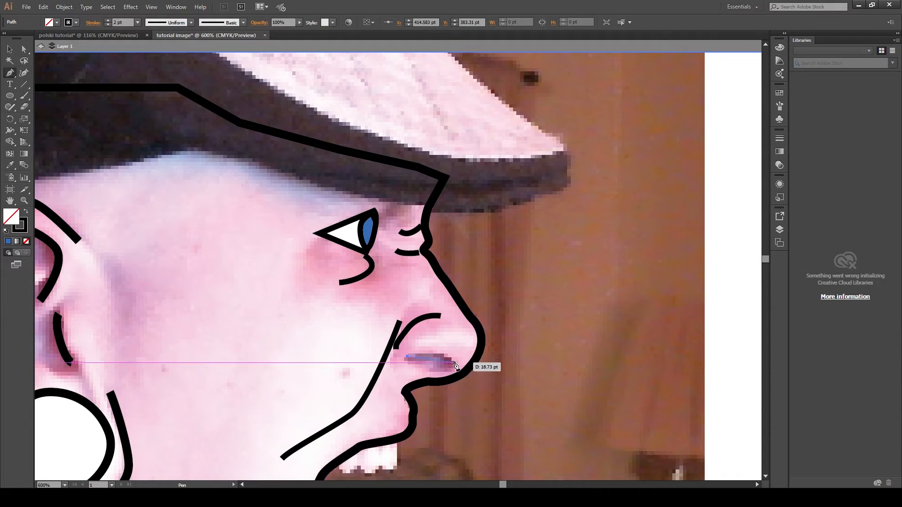
left_click_drag(454, 363, 461, 380)
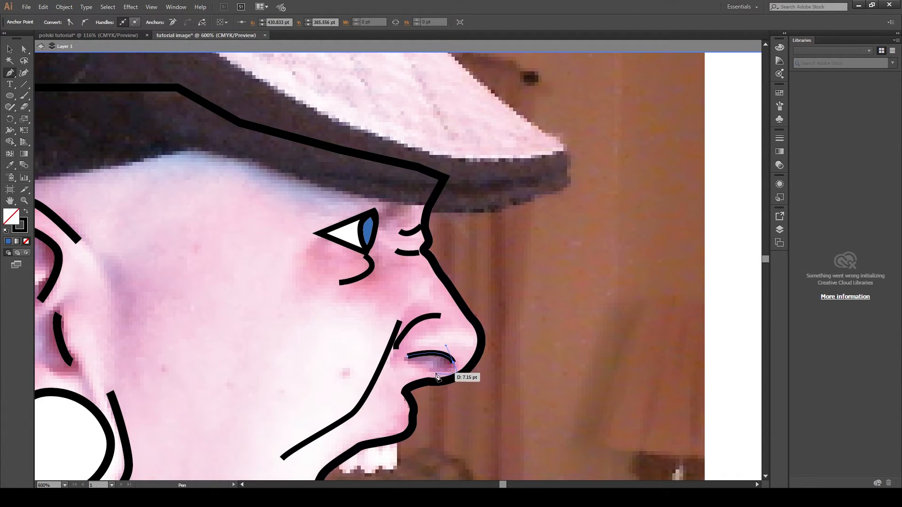
left_click(404, 363)
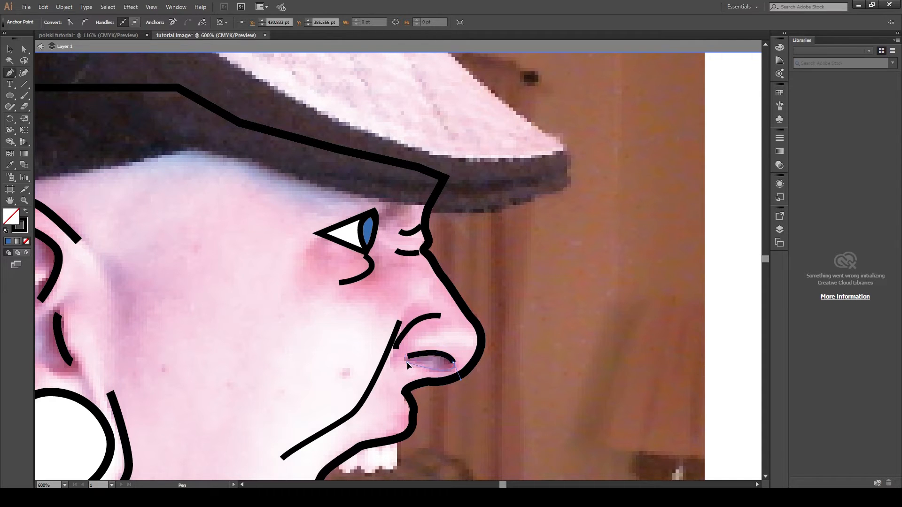
left_click(406, 360)
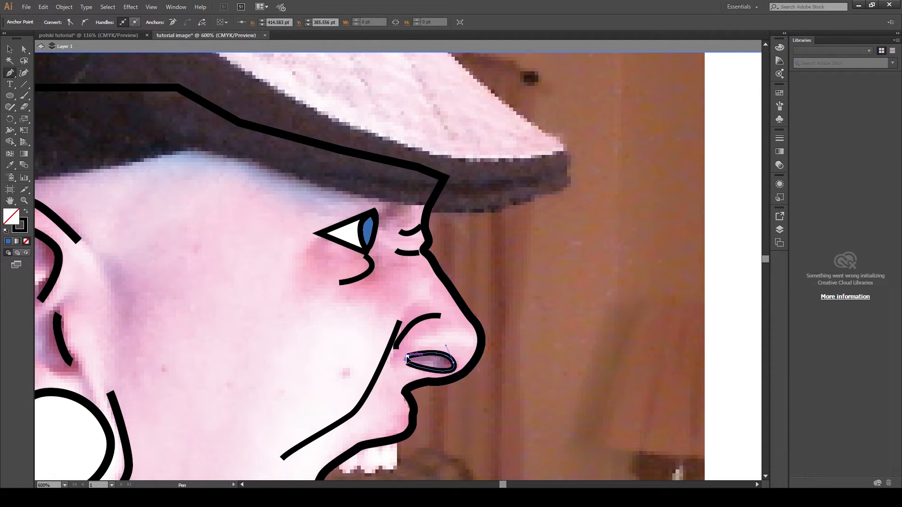
key("v")
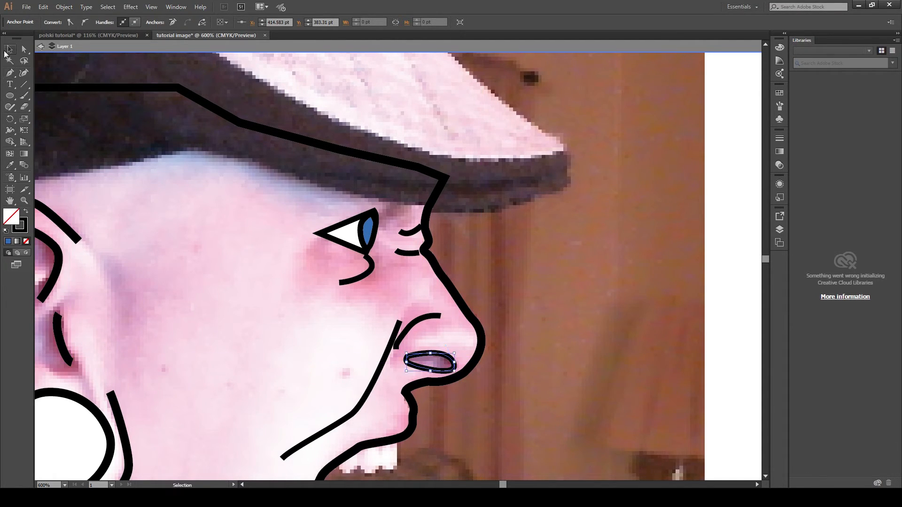
left_click(723, 246)
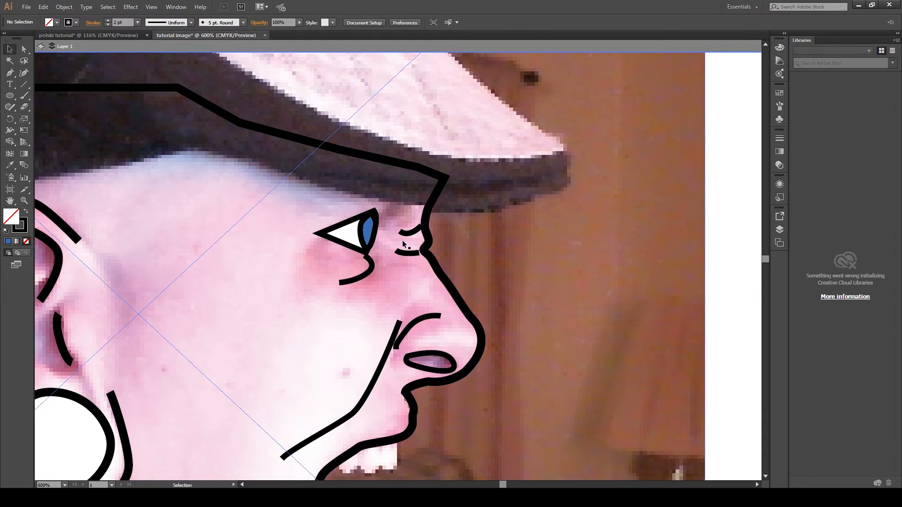
- Draw the lower lip outline beneath the open mouth with the Pen tool
scroll(367, 297, "down", 4)
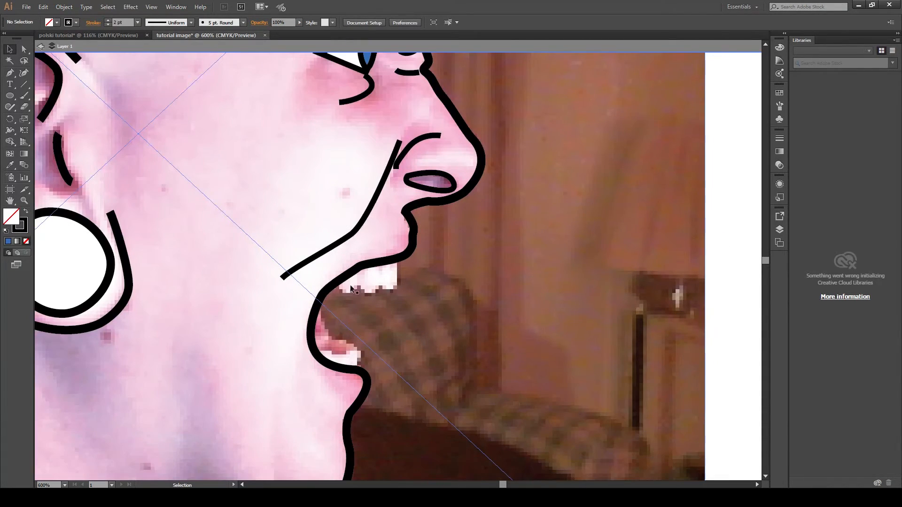
left_click(9, 74)
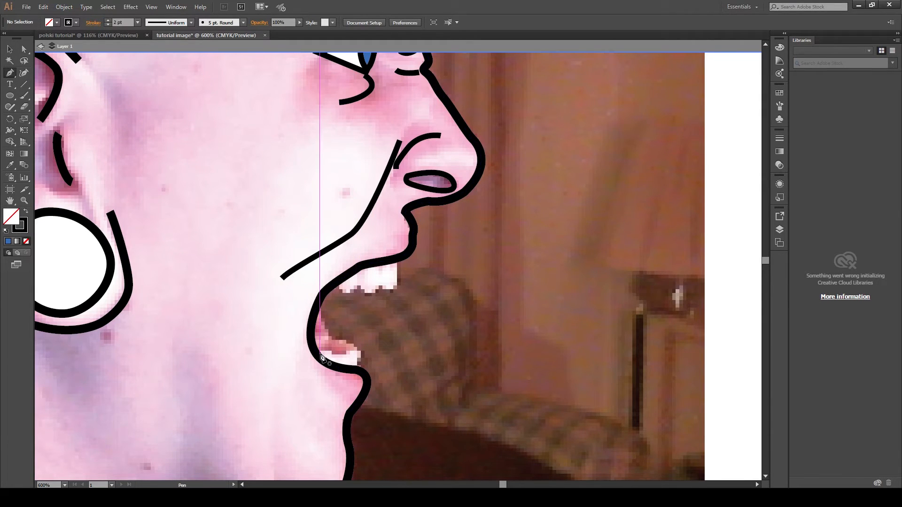
left_click(297, 360)
left_click(319, 389)
left_click(342, 393)
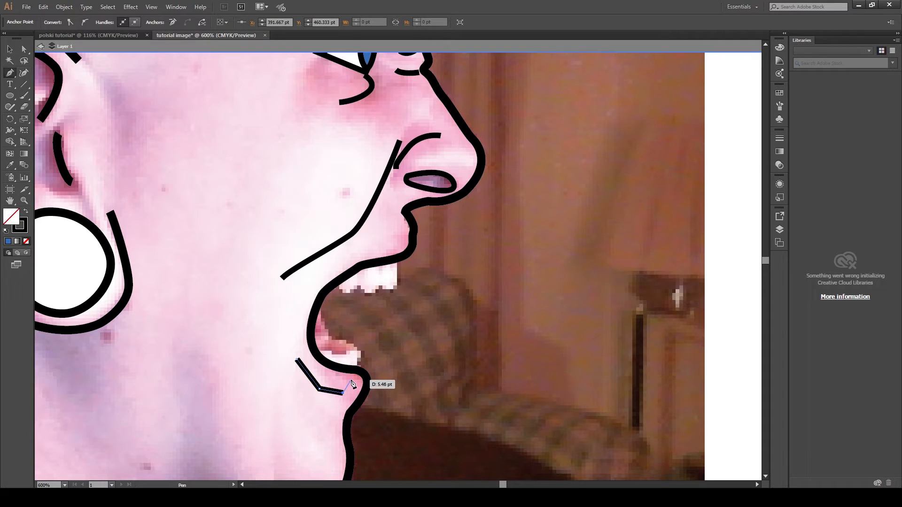
left_click(356, 376)
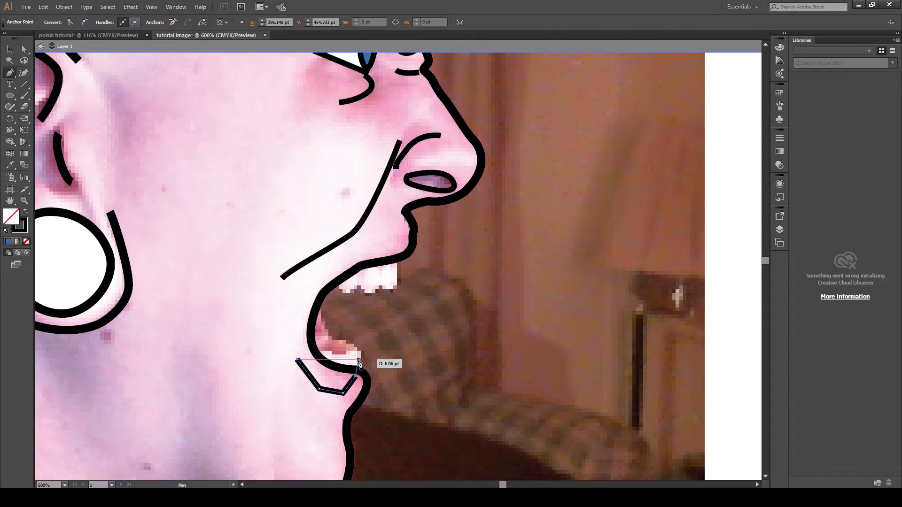
left_click(359, 353)
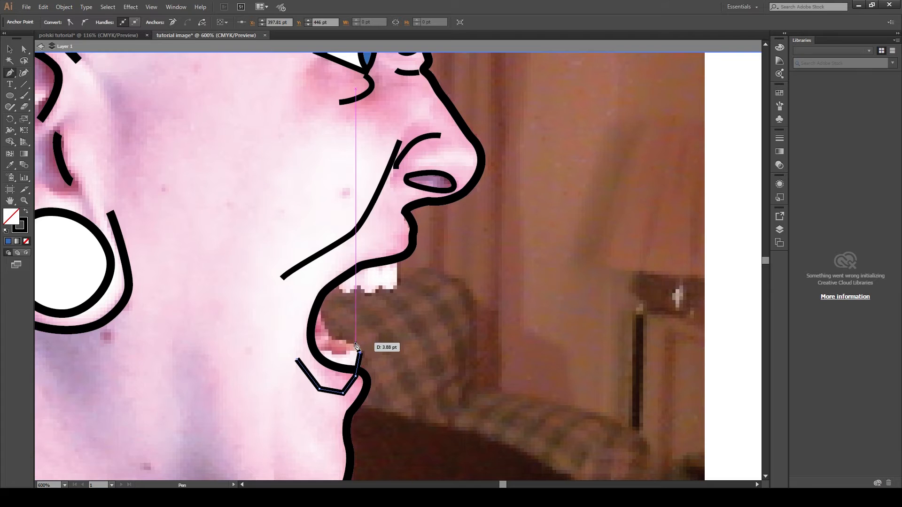
left_click_drag(356, 343, 350, 344)
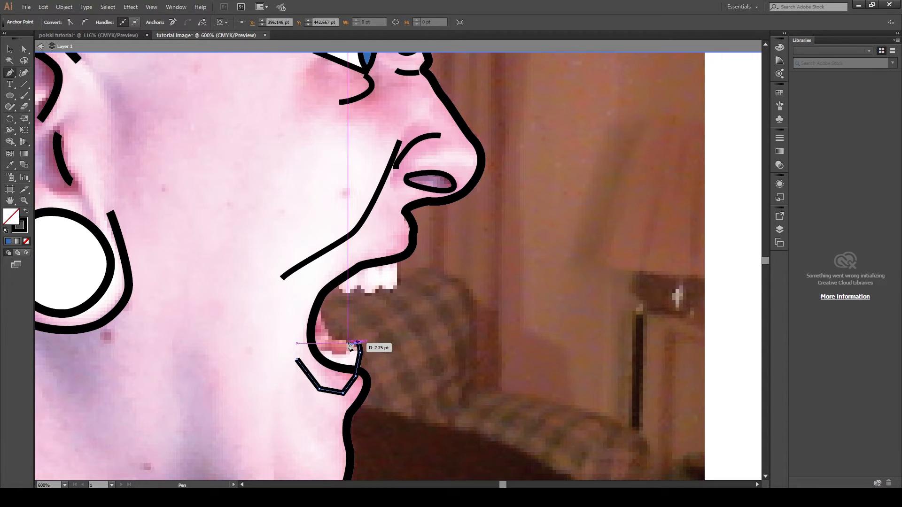
key("Escape")
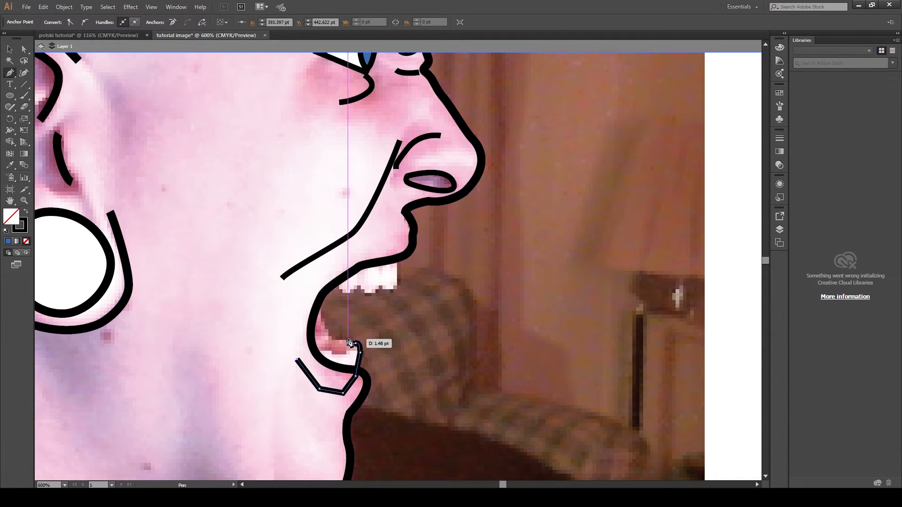
left_click_drag(341, 338, 338, 340)
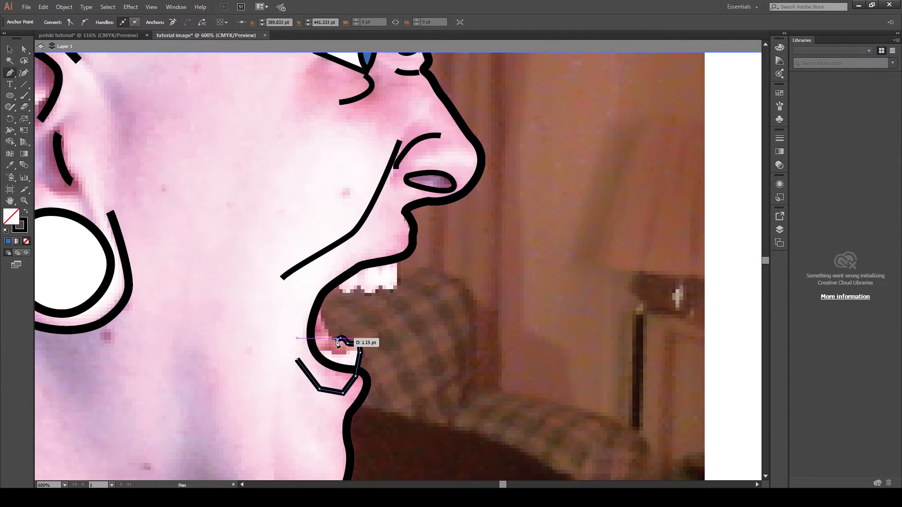
key("Escape")
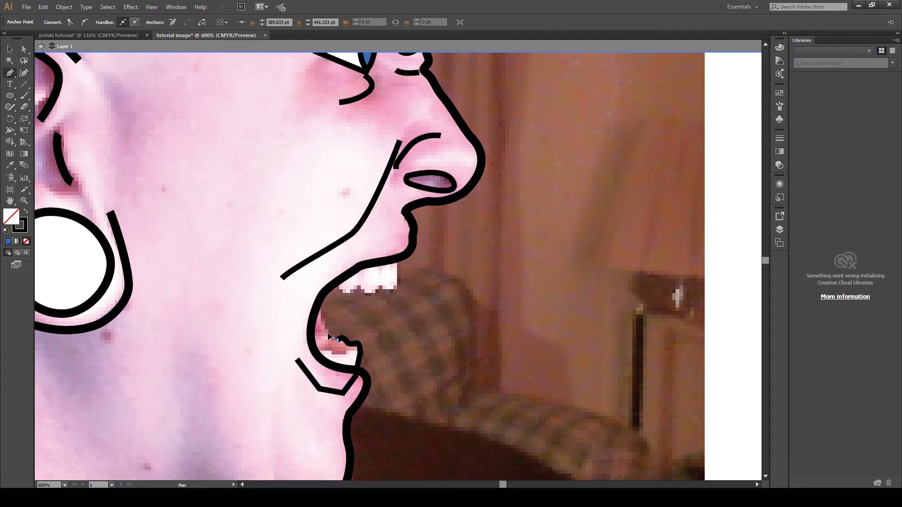
- Close the lower lip outline shape beneath the open mouth and return to the Pen tool
left_click(320, 338)
left_click(312, 331)
left_click_drag(297, 335, 297, 357)
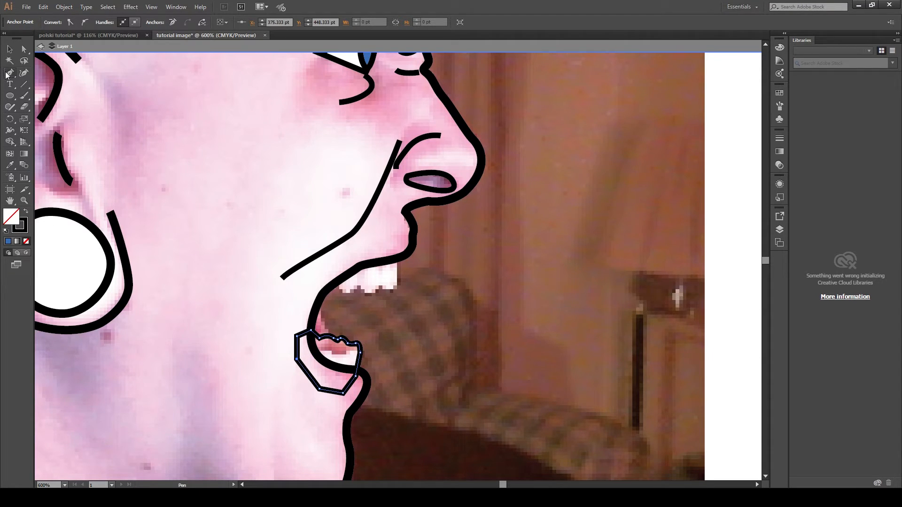
key("a")
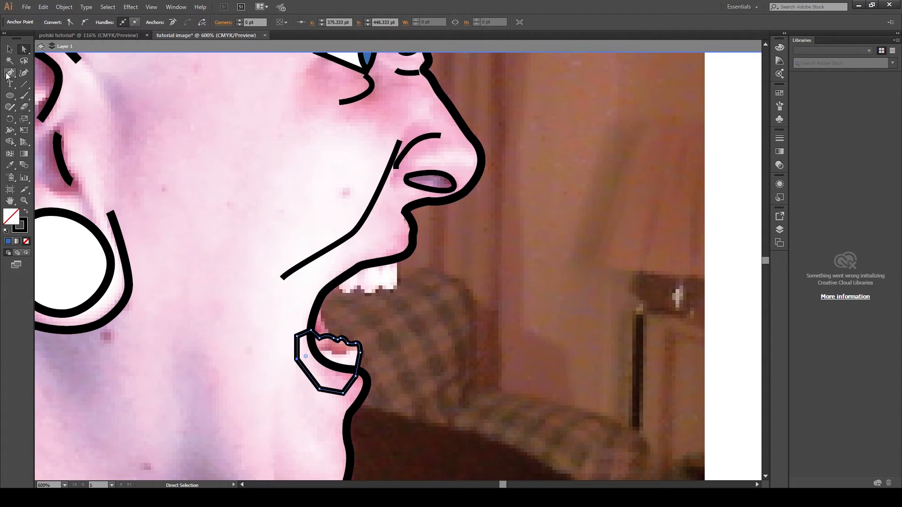
left_click(7, 74)
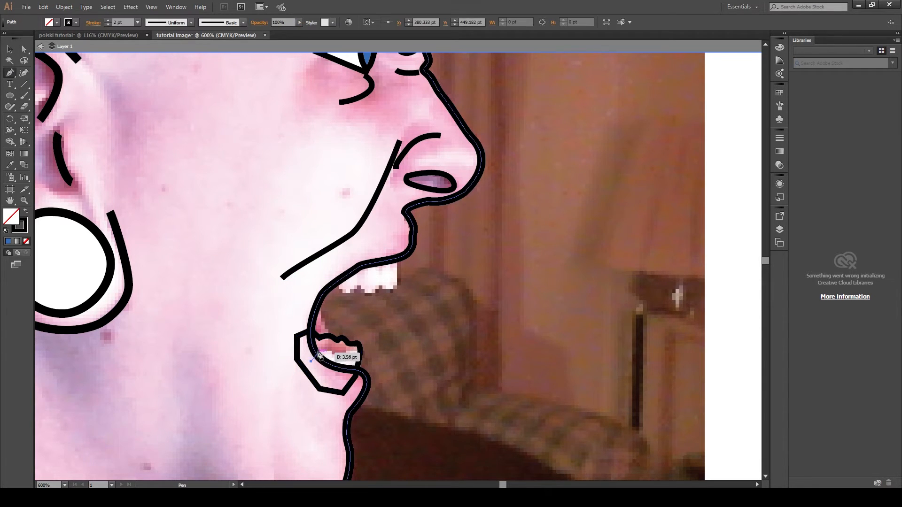
- Draw a closed shape from the lower teeth edge down around the chin below the lower lip
left_click_drag(310, 354, 347, 357)
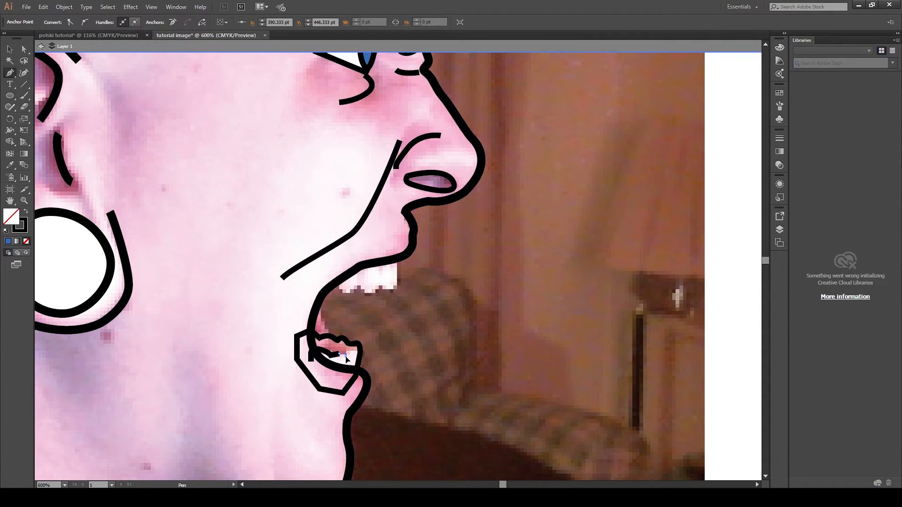
left_click(346, 356)
left_click(354, 350)
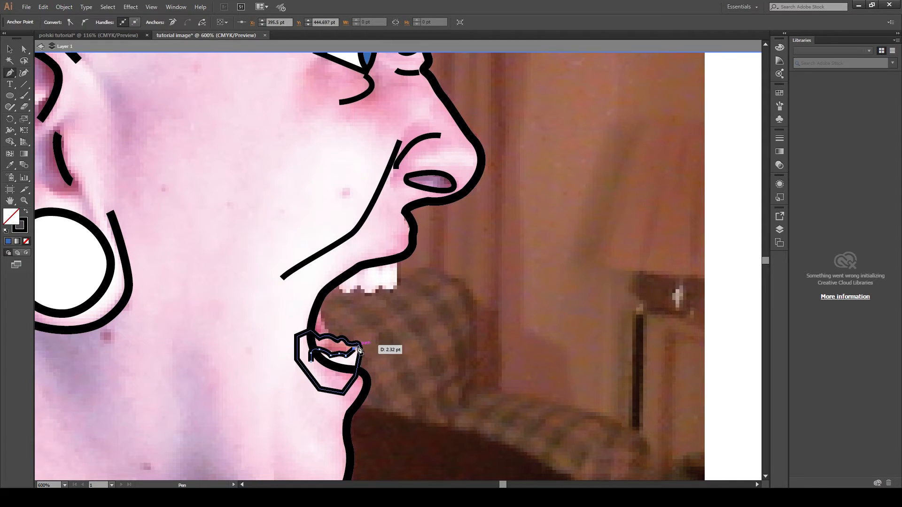
left_click_drag(360, 350, 329, 406)
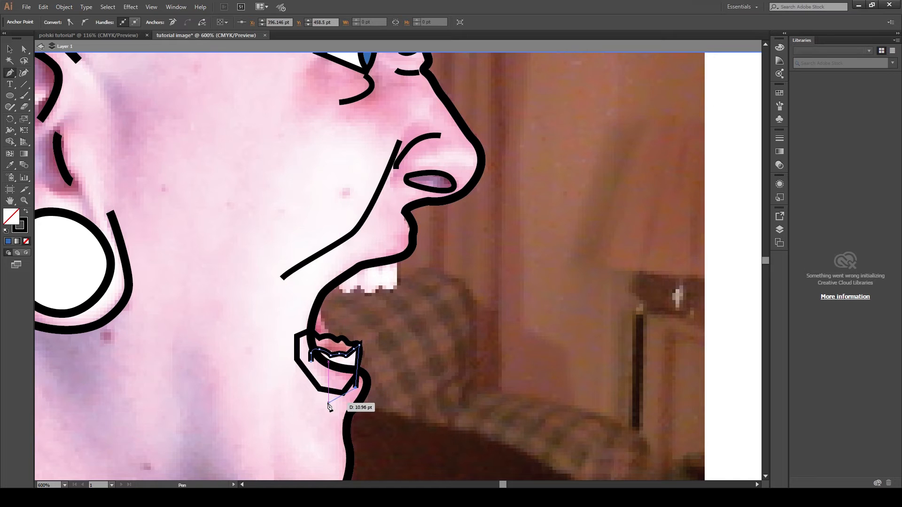
left_click(329, 403)
left_click(297, 388)
left_click(311, 362)
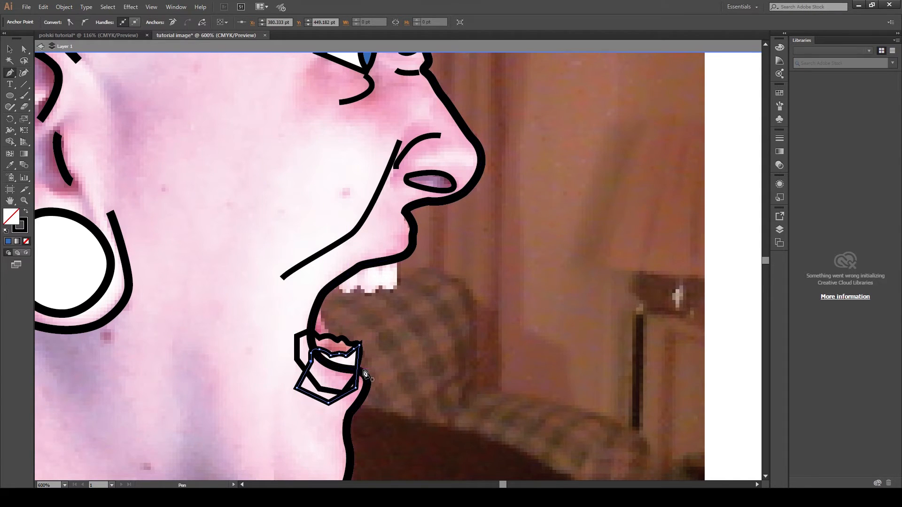
key("v")
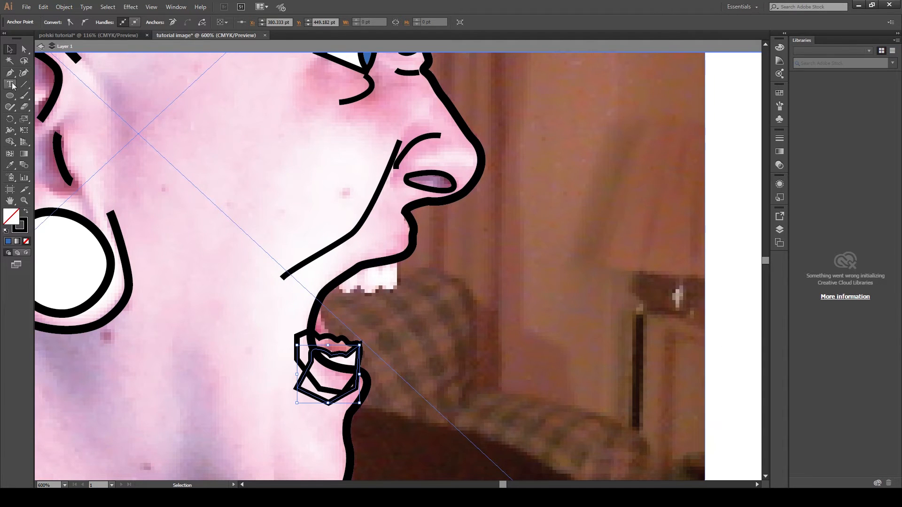
- Draw a closed outline around the upper teeth under the upper lip and deselect it
left_click(9, 73)
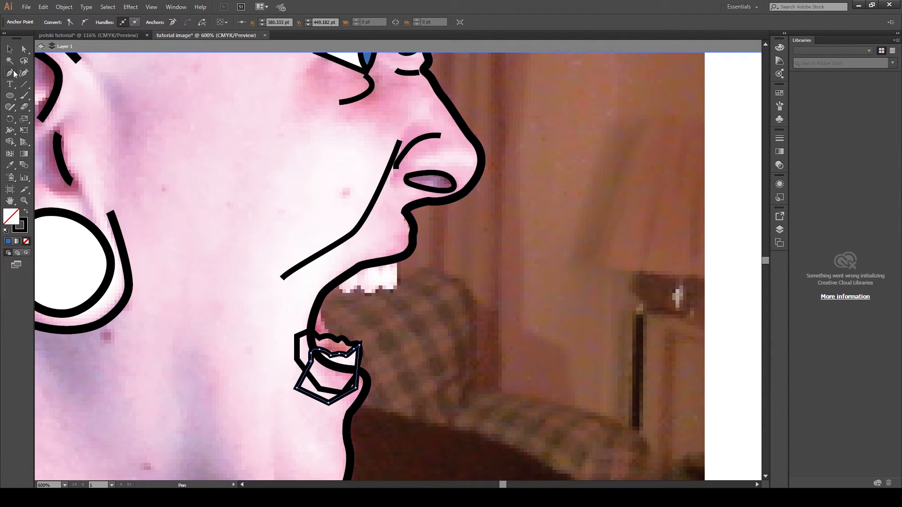
left_click(331, 275)
left_click_drag(339, 293, 353, 294)
left_click(359, 284)
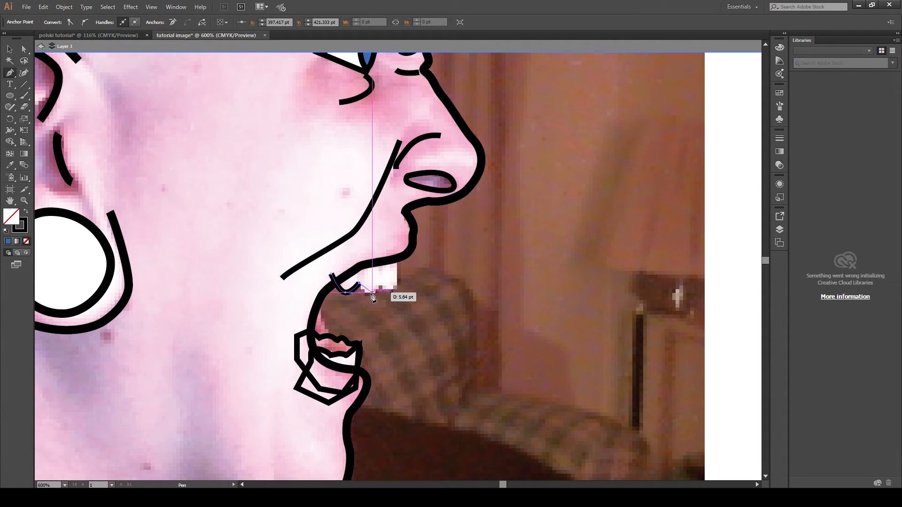
mouse_move(370, 295)
left_mouse_down()
mouse_move(395, 284)
mouse_move(395, 245)
mouse_move(335, 276)
left_mouse_up()
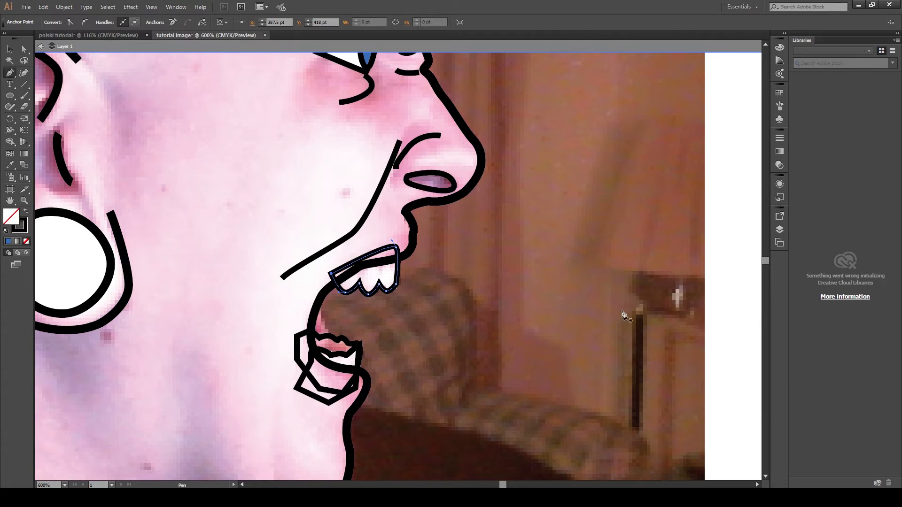
left_click(7, 53)
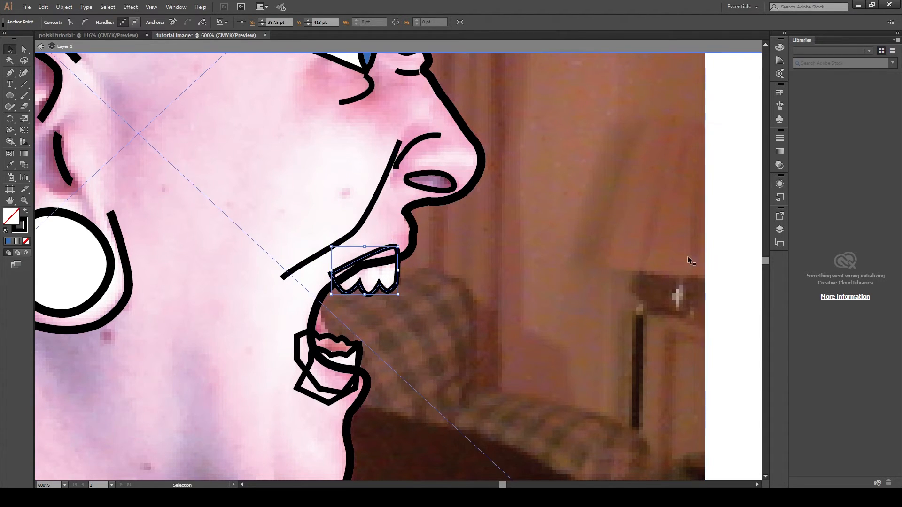
left_click(719, 255)
- Trace the cap's outer outline with the Pen tool from the back of the head over the crown to the brim tip
scroll(355, 298, "down", 4)
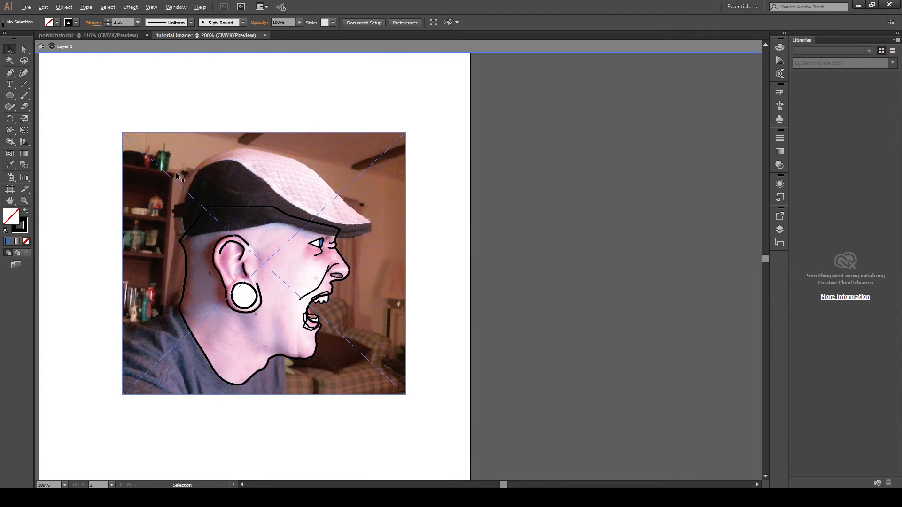
scroll(176, 174, "up", 2)
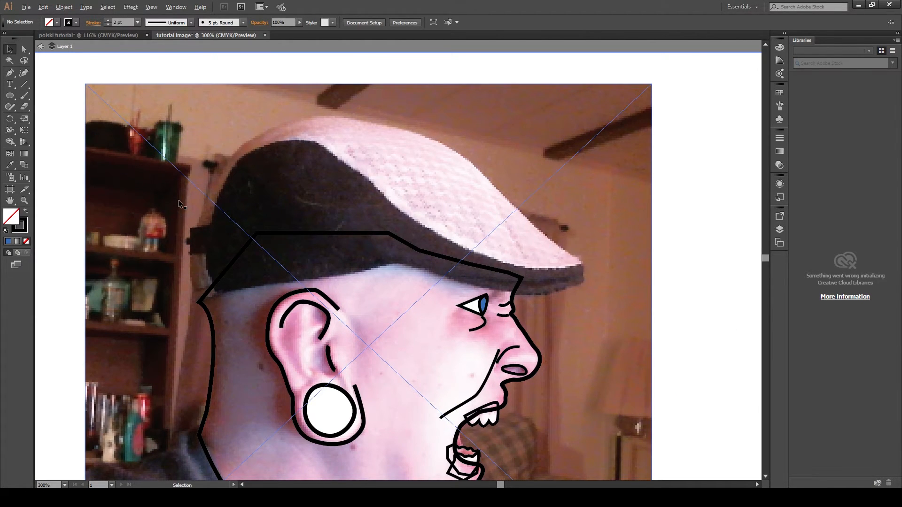
scroll(179, 203, "up", 2)
scroll(211, 220, "down", 1)
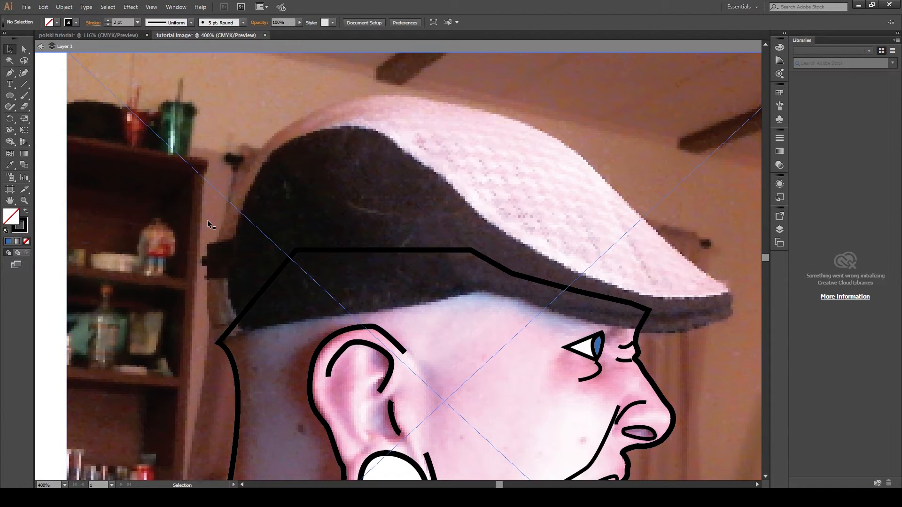
left_click(11, 72)
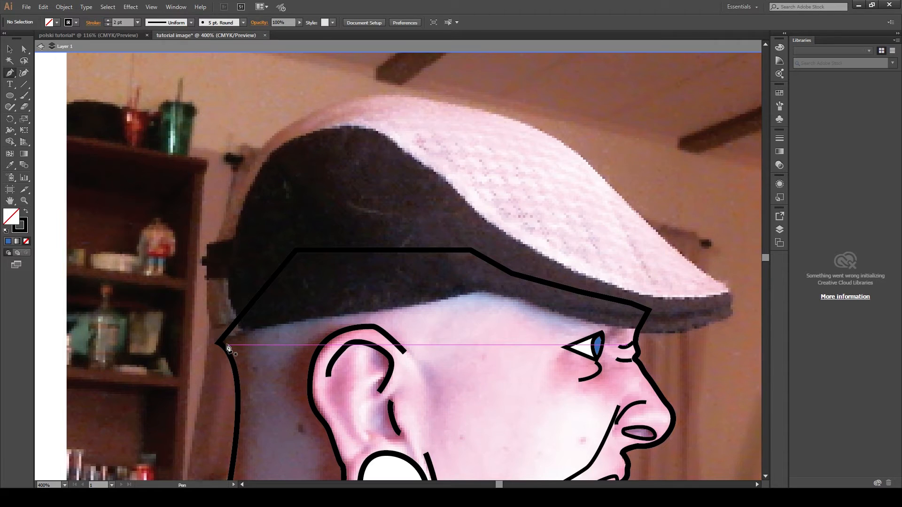
left_click_drag(227, 345, 245, 178)
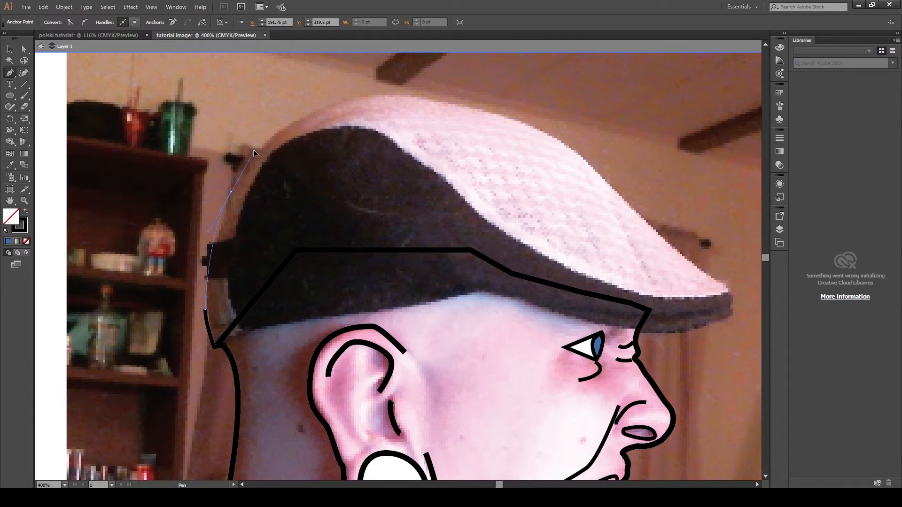
left_click_drag(253, 149, 253, 149)
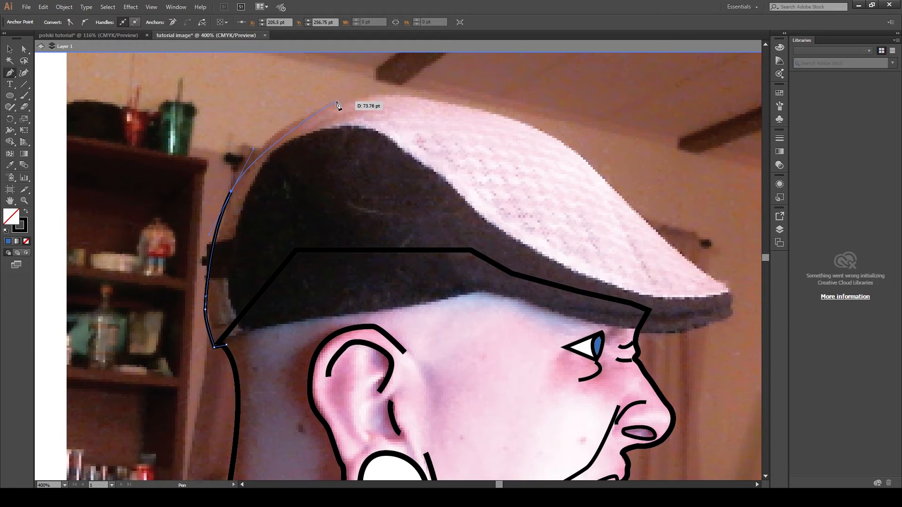
left_click_drag(336, 102, 376, 97)
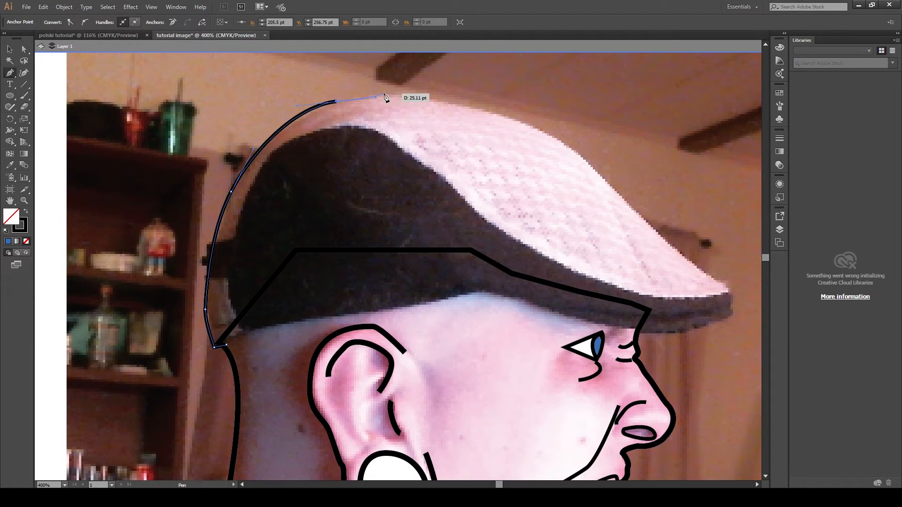
left_click_drag(475, 110, 520, 128)
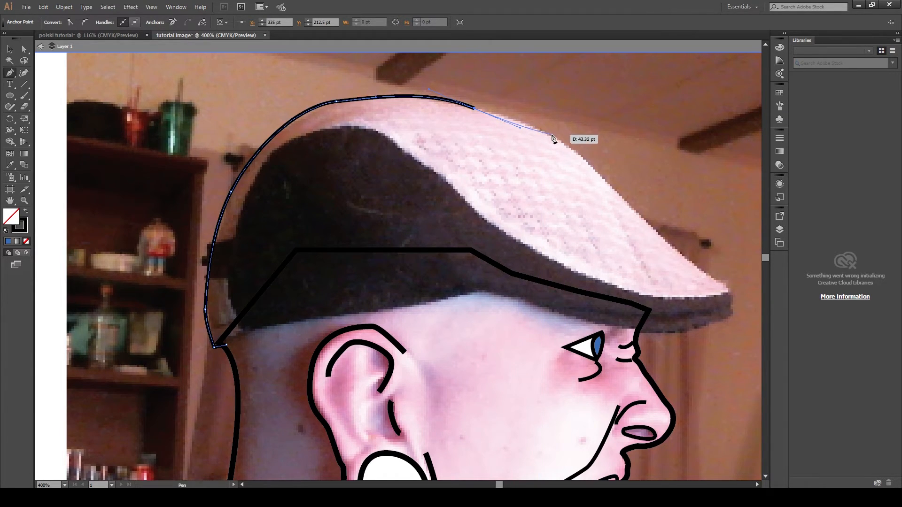
left_click_drag(551, 136, 597, 158)
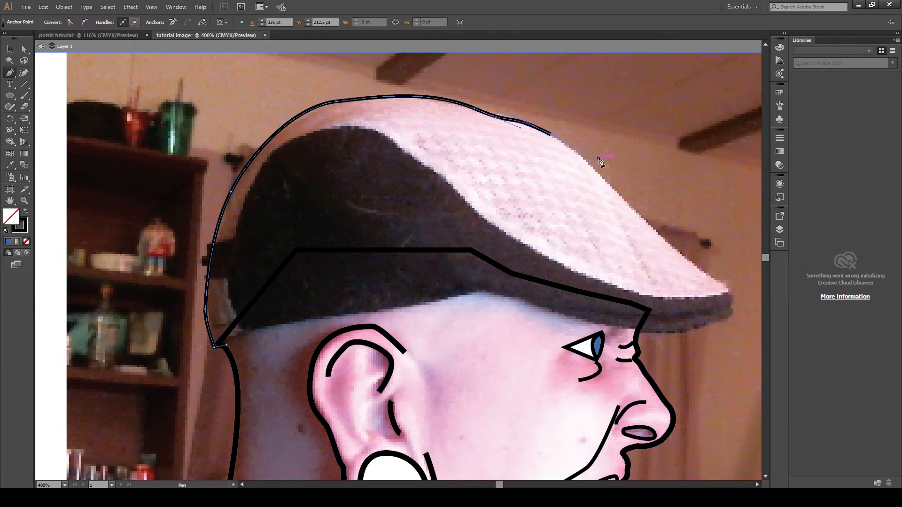
key("ctrl+z")
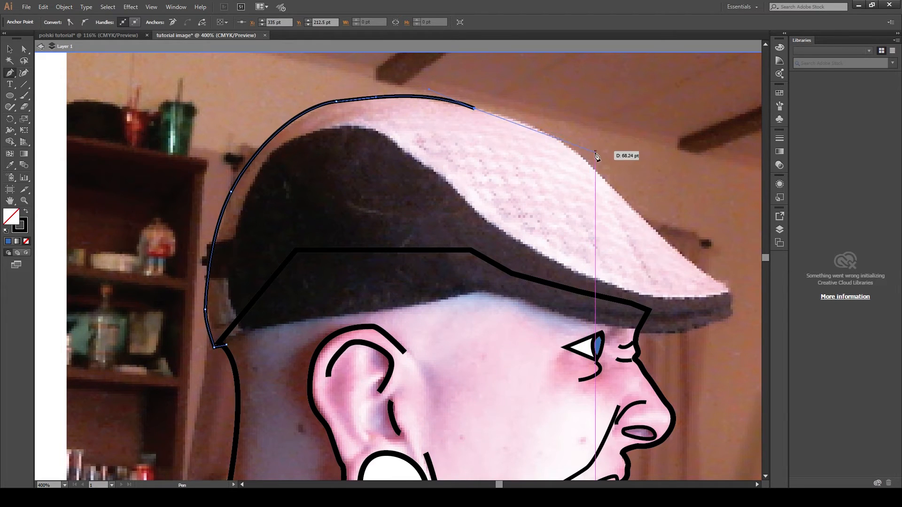
left_click_drag(593, 167, 613, 196)
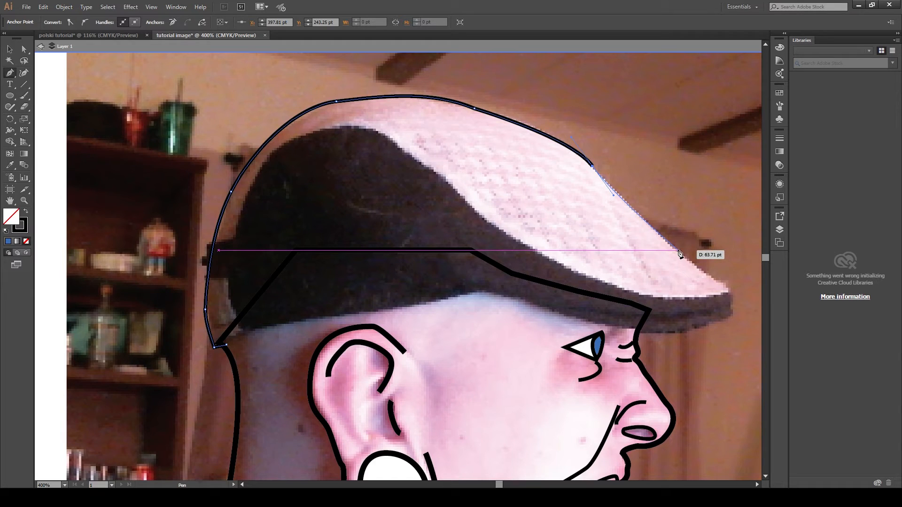
left_click(682, 256, "ctrl")
left_click(685, 256)
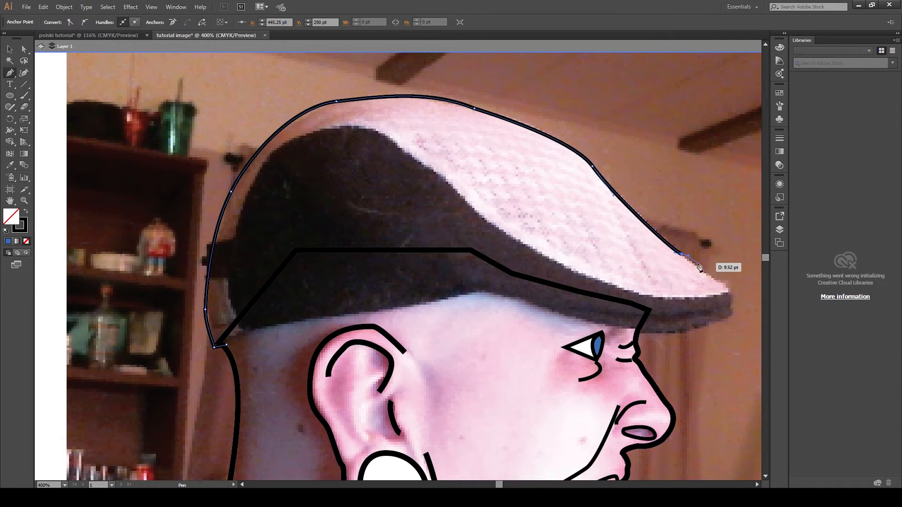
left_click(726, 285)
left_click(735, 286, "ctrl")
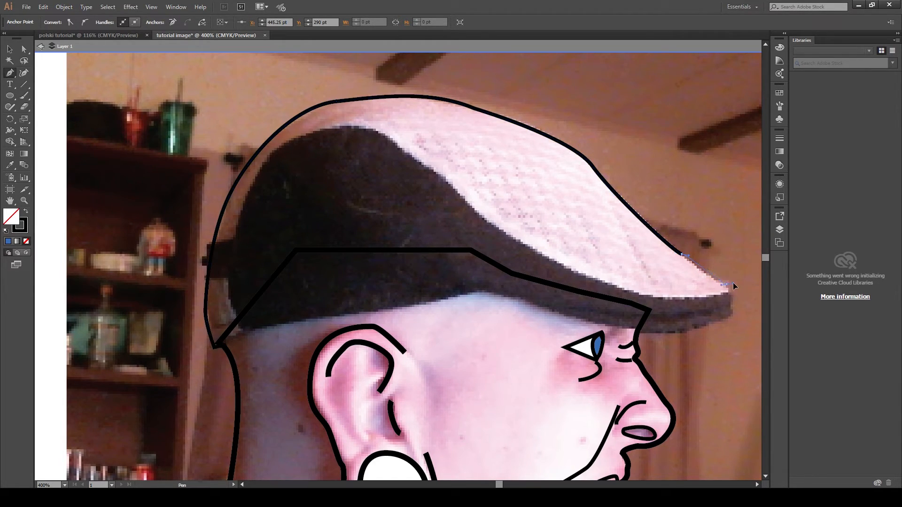
left_click_drag(745, 288, 746, 289)
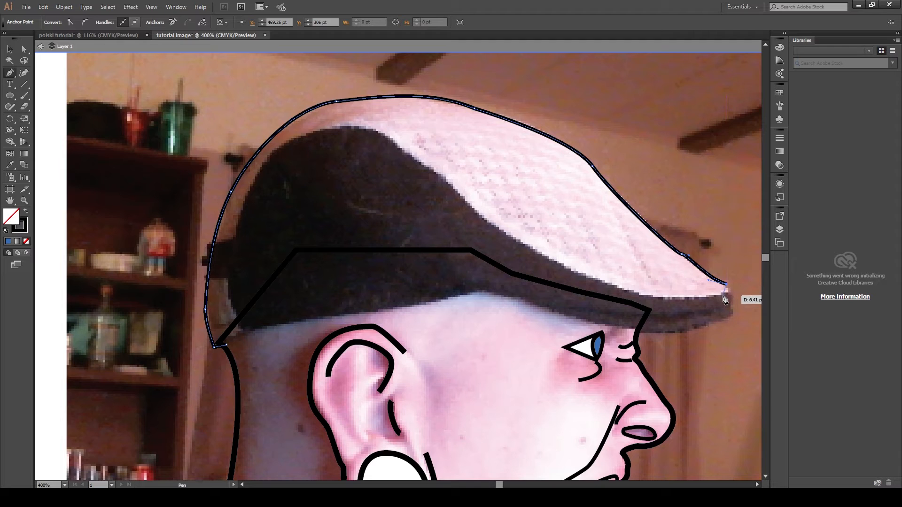
- Continue the cap path back along the brim's underside and the dark band's upper edge to the crown
left_click(716, 298, "ctrl")
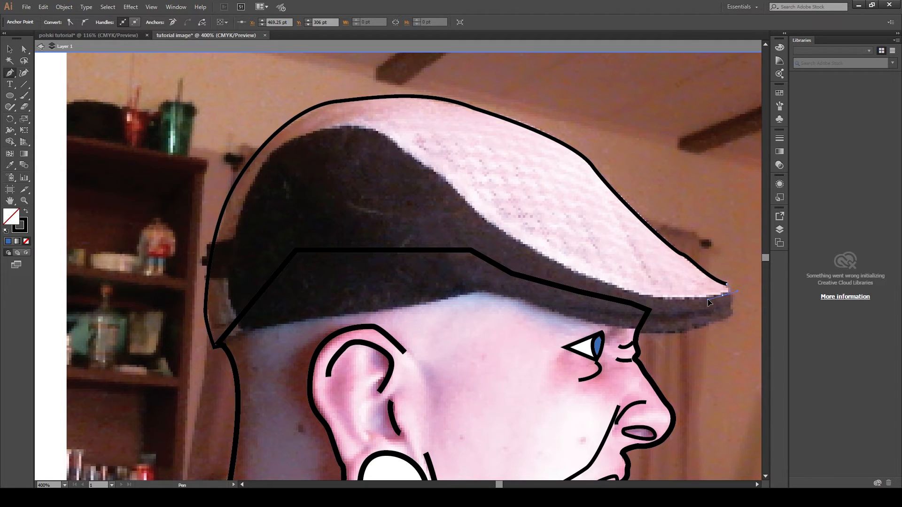
left_click_drag(707, 298, 682, 298)
left_click(682, 298)
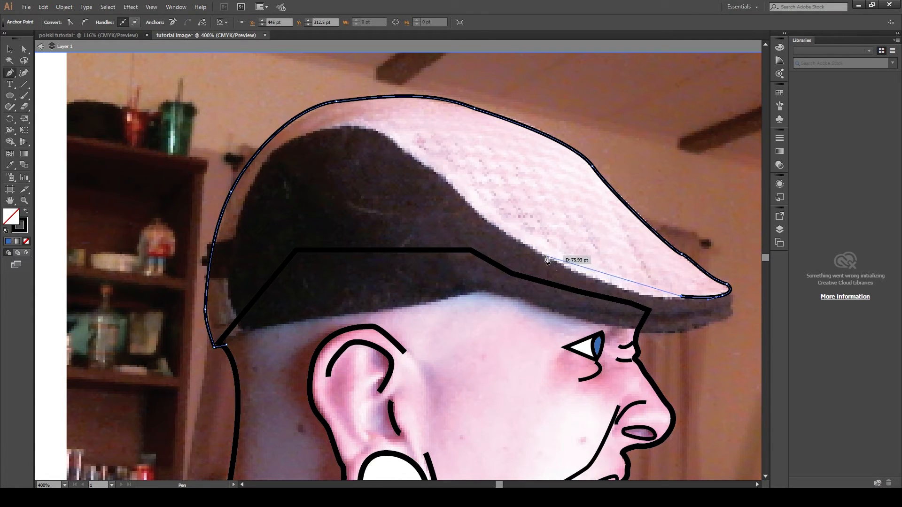
left_click_drag(534, 252, 450, 199)
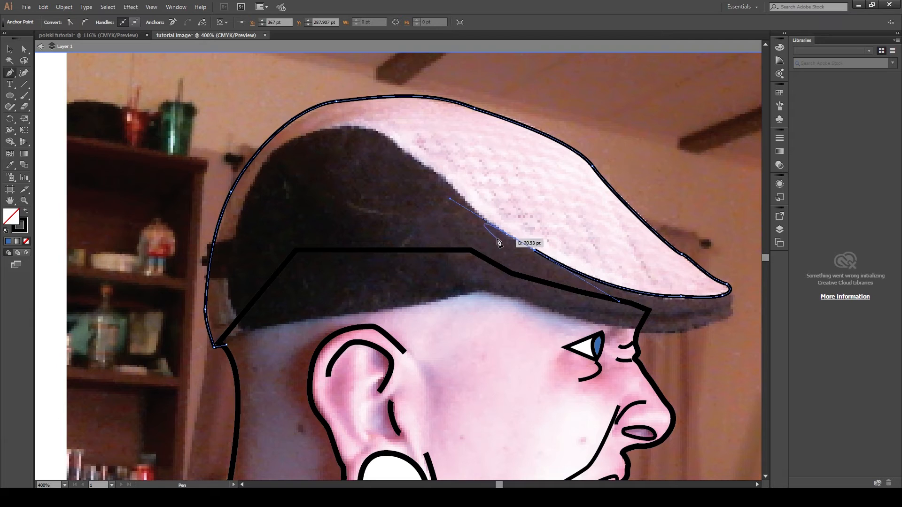
left_click_drag(416, 161, 388, 155)
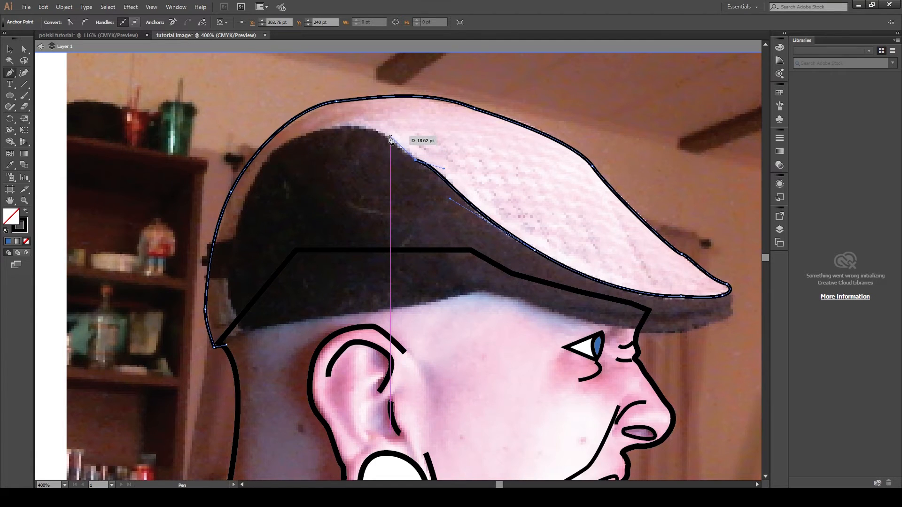
left_click(386, 139, "ctrl")
left_click(384, 135)
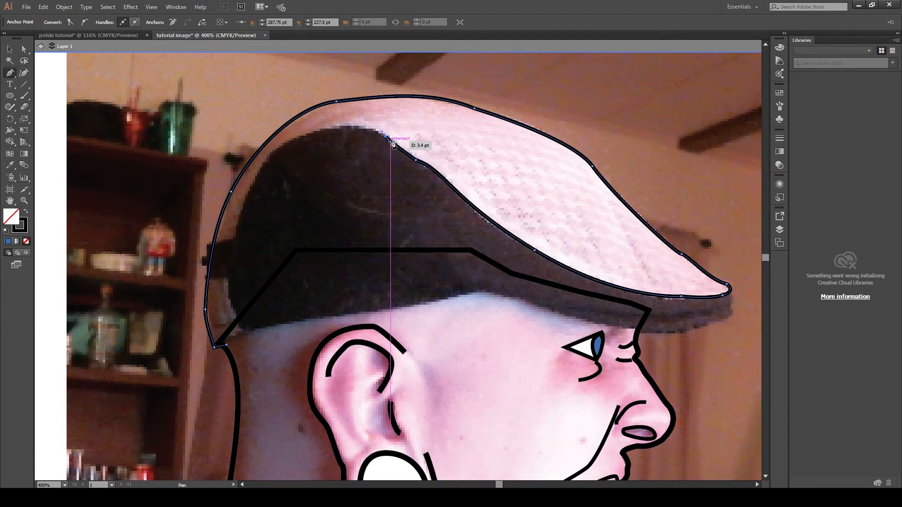
- Finish the cap outline down the back of the head and close it at the nape corner
left_click_drag(269, 155, 243, 195)
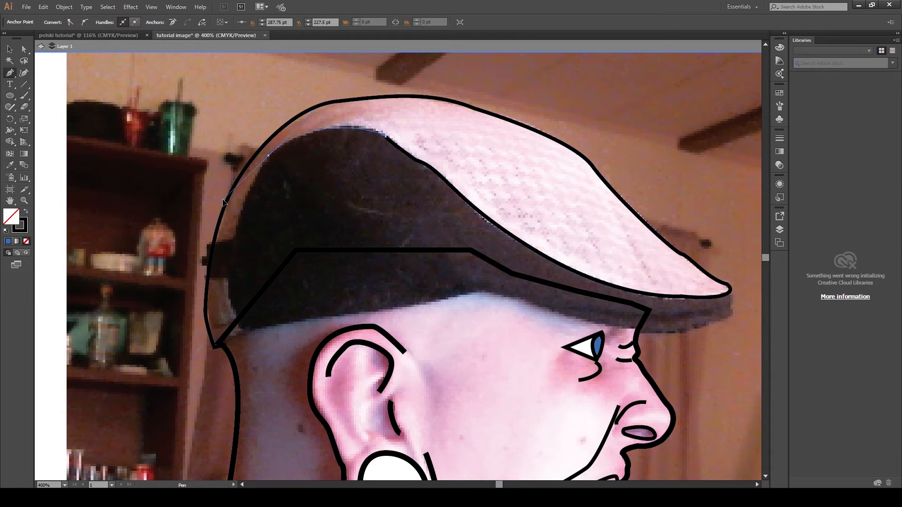
left_click_drag(228, 202, 228, 298)
left_click(228, 294)
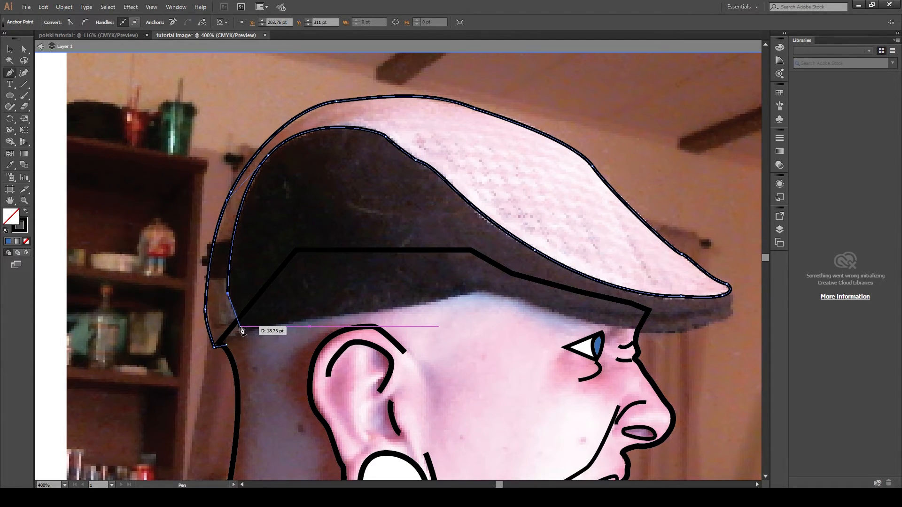
left_click_drag(239, 326, 241, 336)
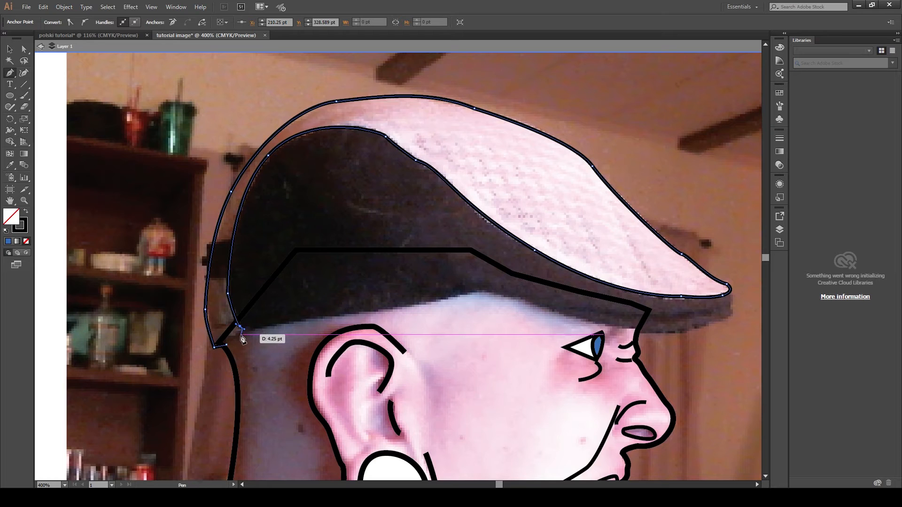
left_click(240, 335)
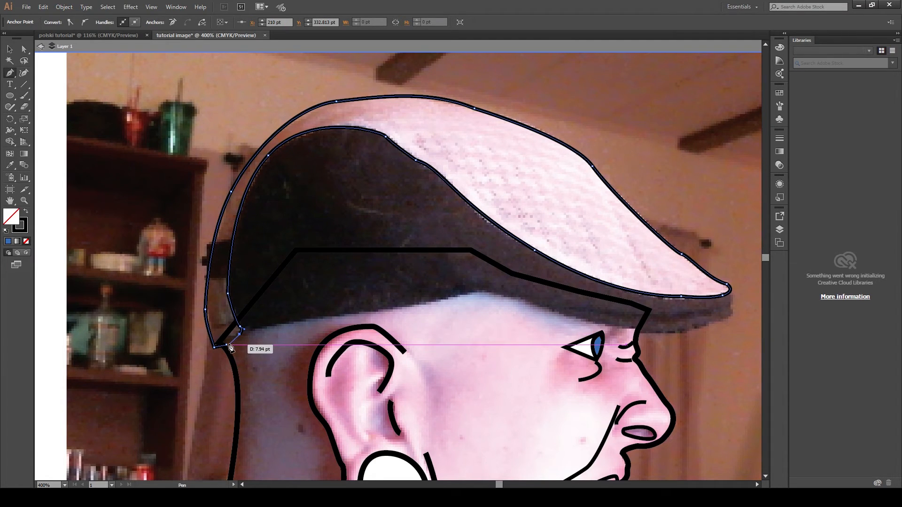
left_click(228, 346)
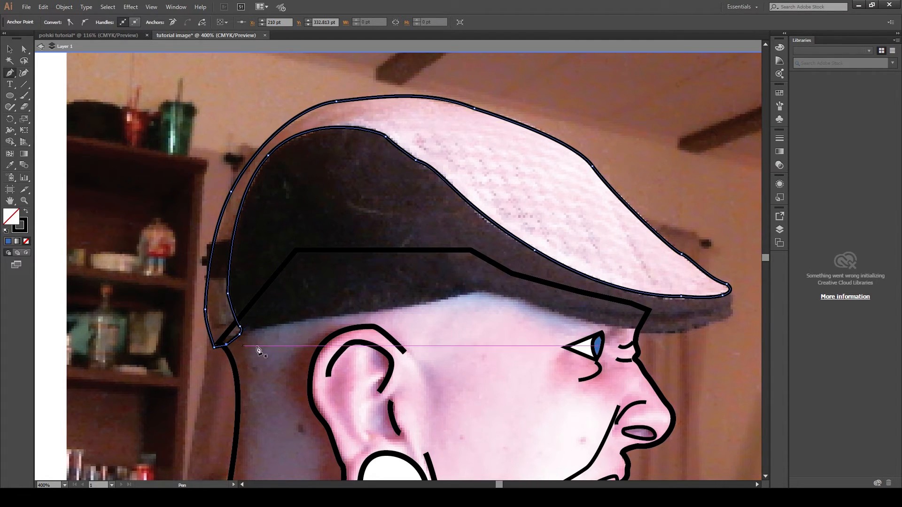
- Start a new Pen path along the dark band's lower edge from its front point to the cap's back corner
left_click(11, 49)
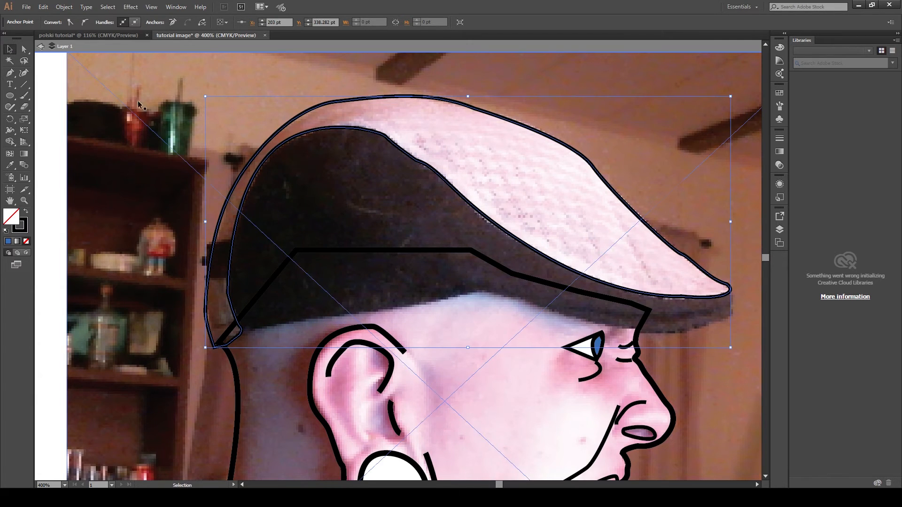
left_click(11, 74)
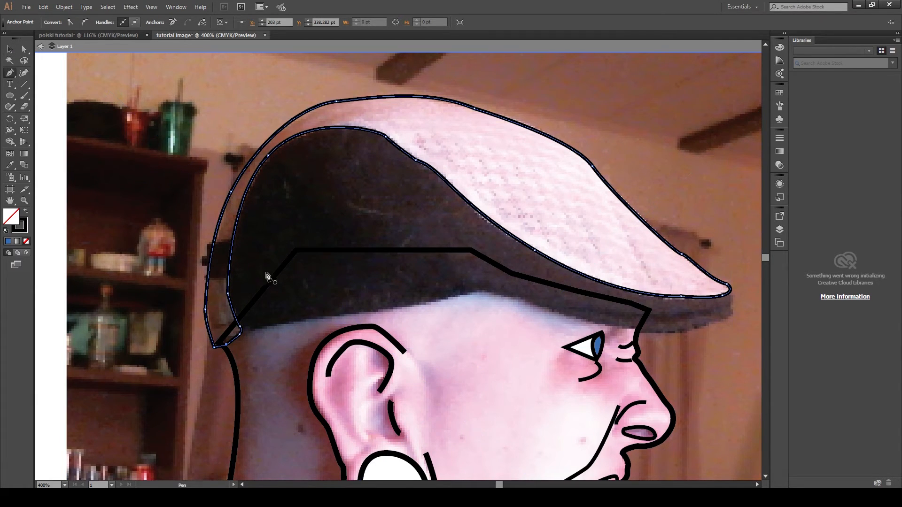
key("c")
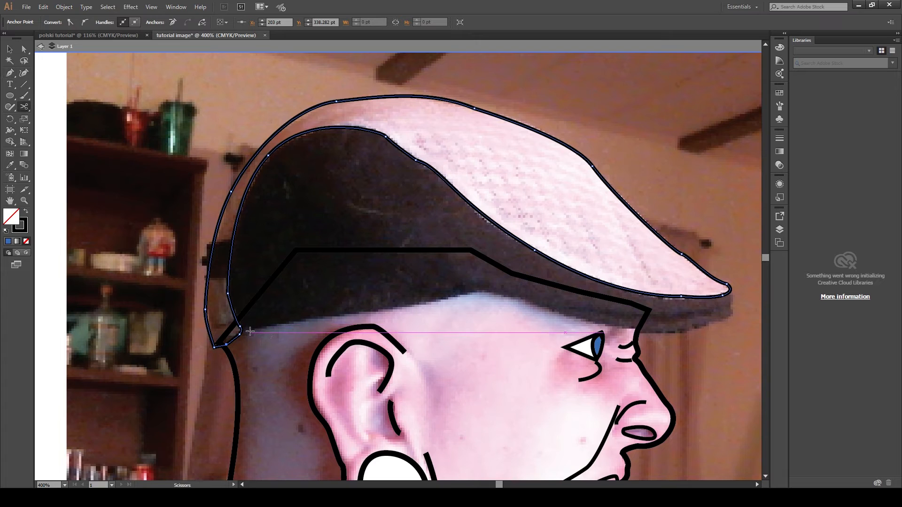
key("p")
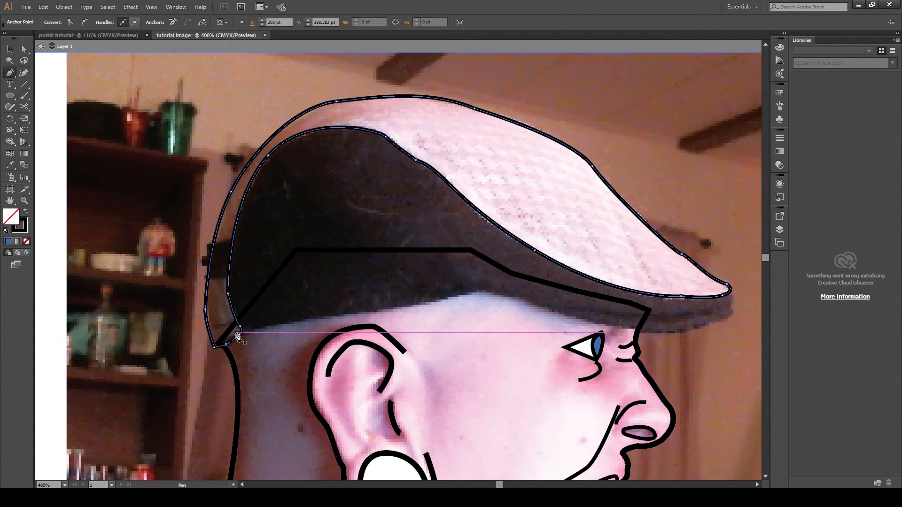
left_click(230, 341)
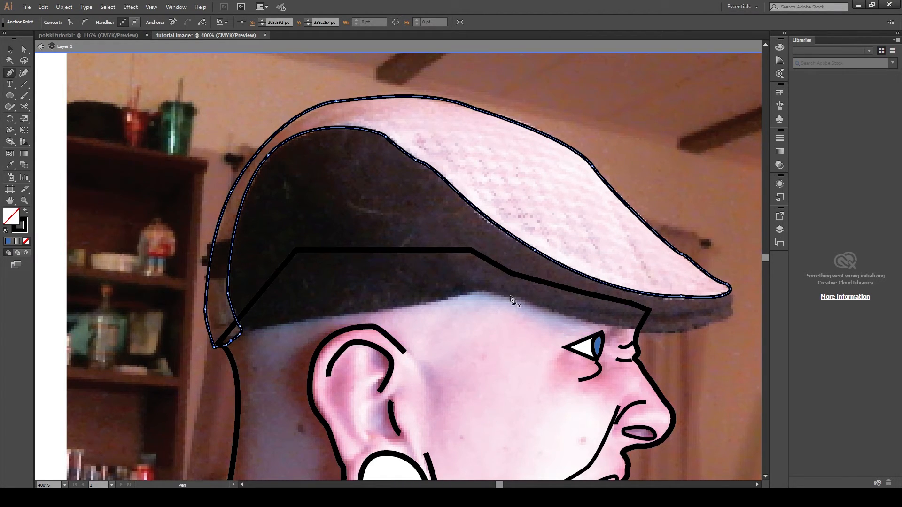
left_click(482, 290)
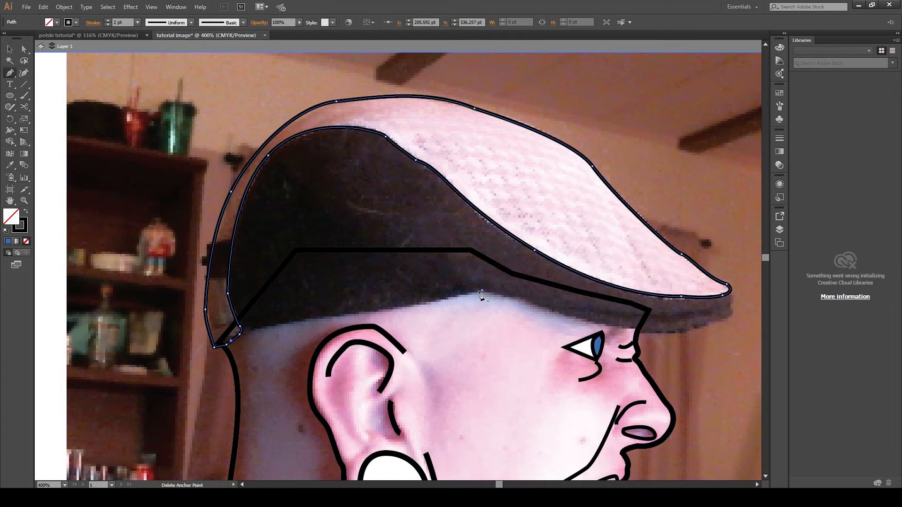
left_click(241, 333)
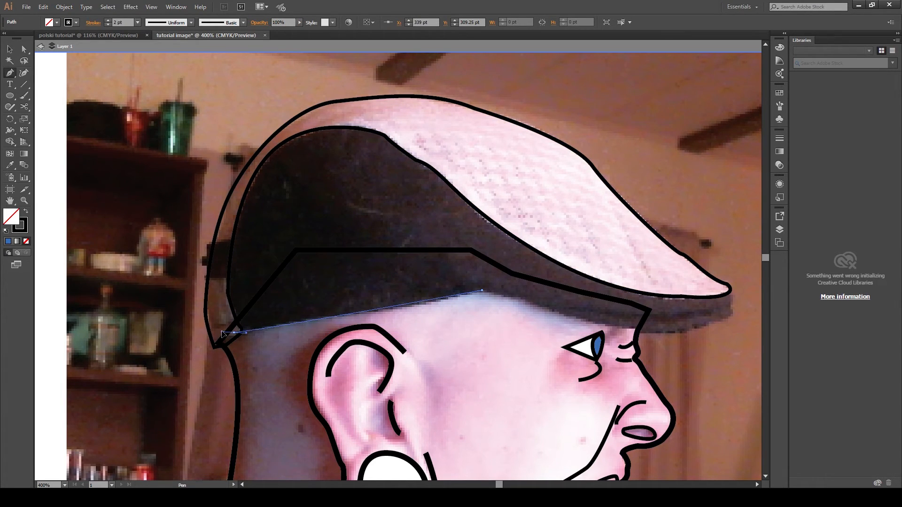
left_click_drag(222, 331, 223, 332)
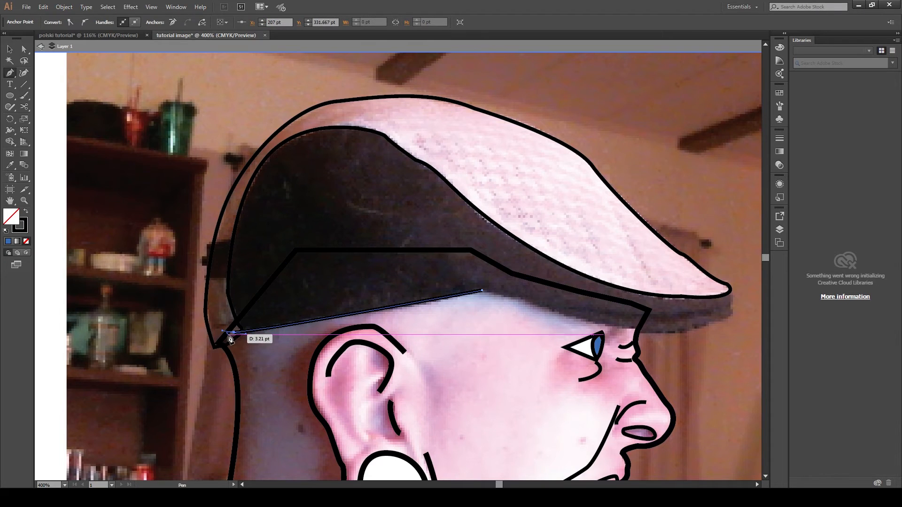
key("ctrl+z")
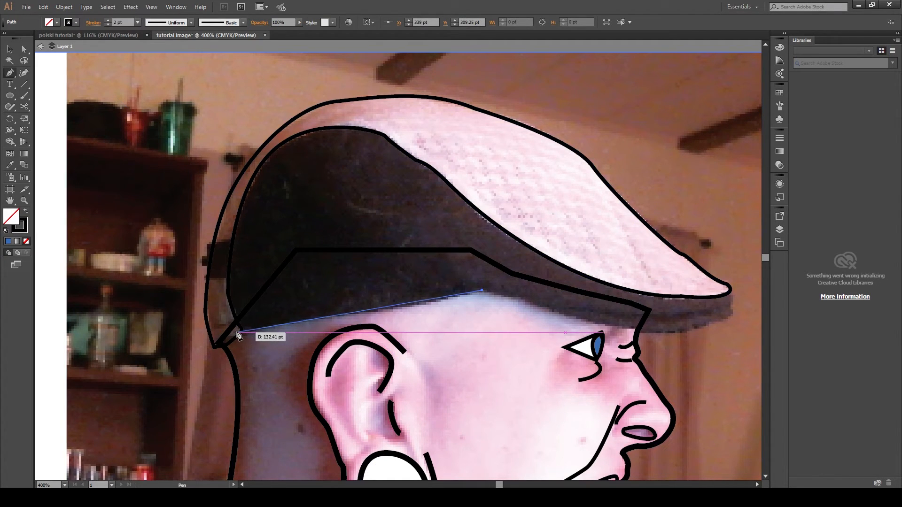
left_click(237, 332)
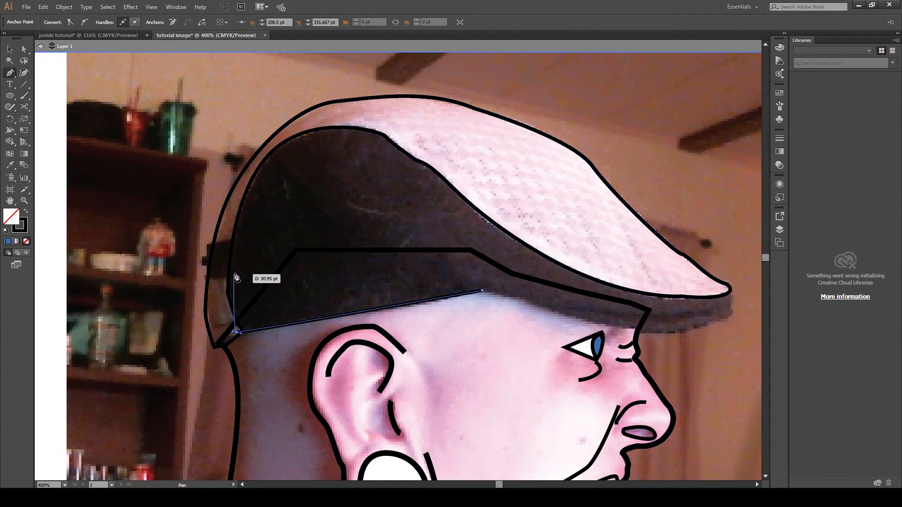
left_click_drag(237, 221, 257, 181)
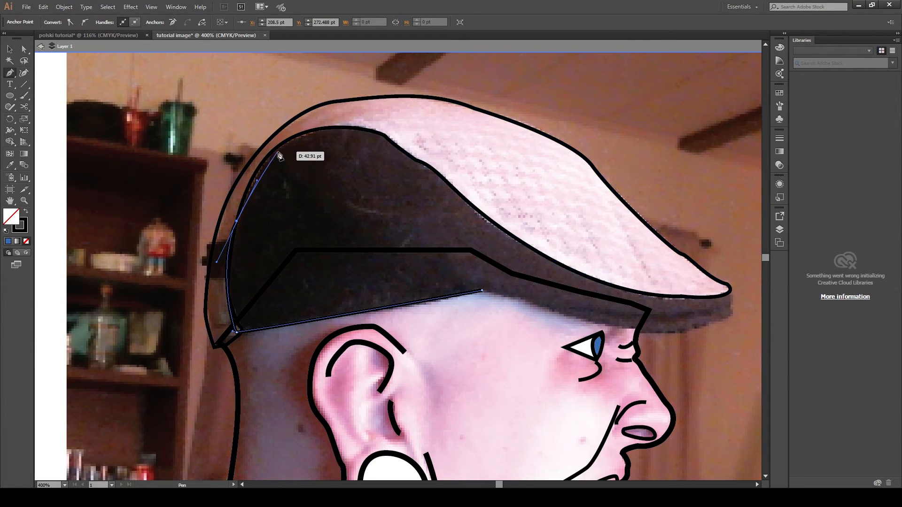
left_click_drag(281, 144, 322, 116)
key("ctrl+z")
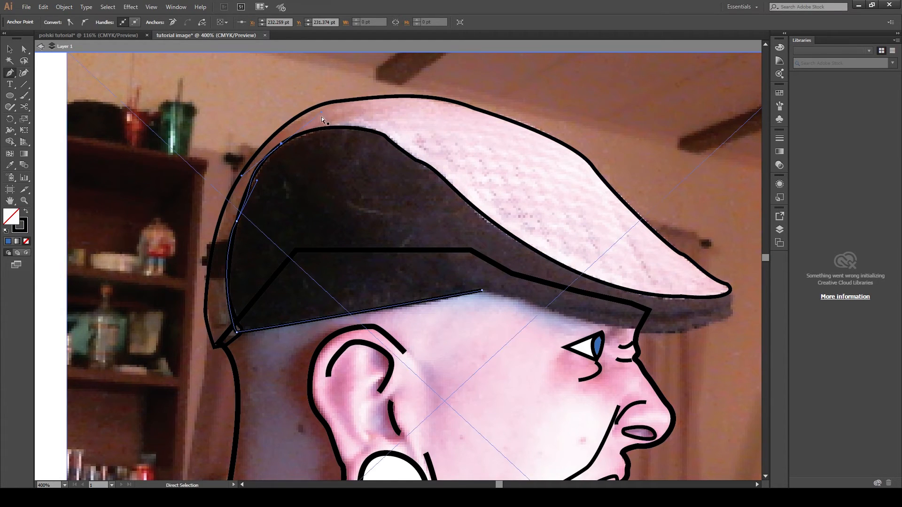
key("ctrl+z")
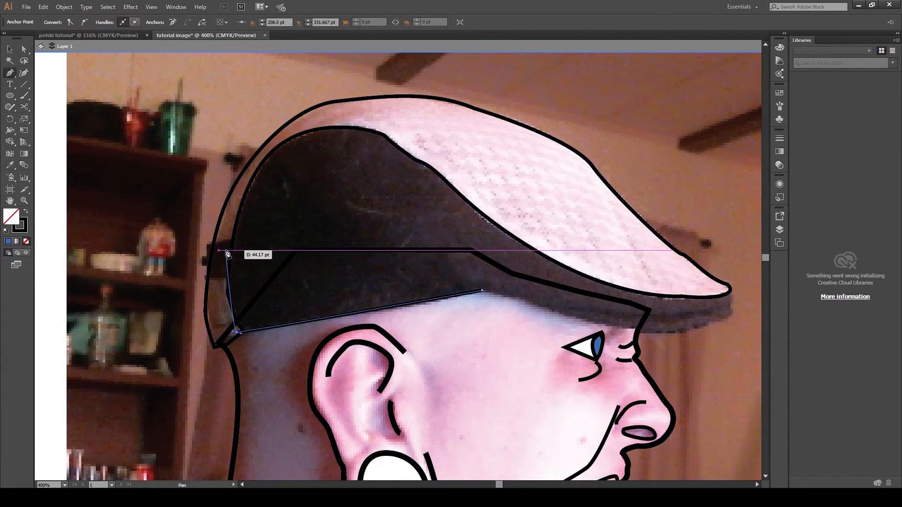
- Continue the band path up the back of the cap to the top of the crown
left_click_drag(219, 284, 221, 267)
left_click(228, 221)
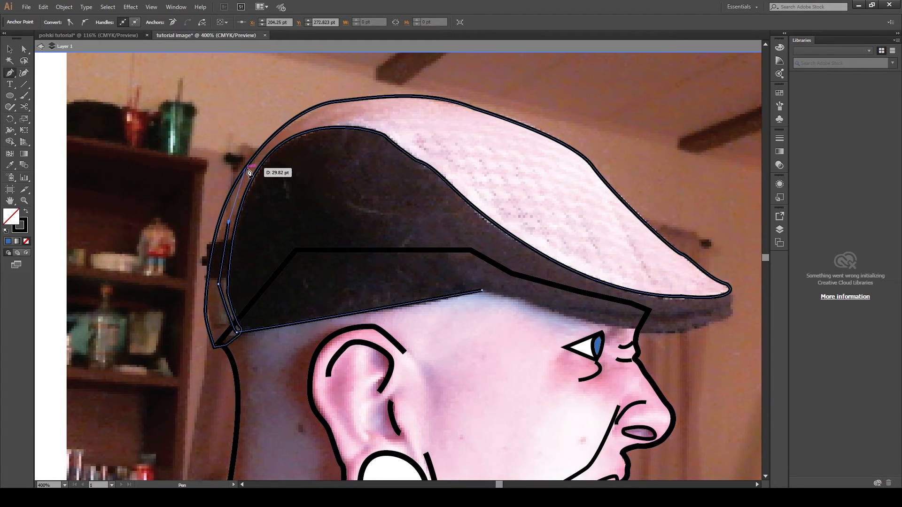
left_click(245, 167)
key("ctrl+z")
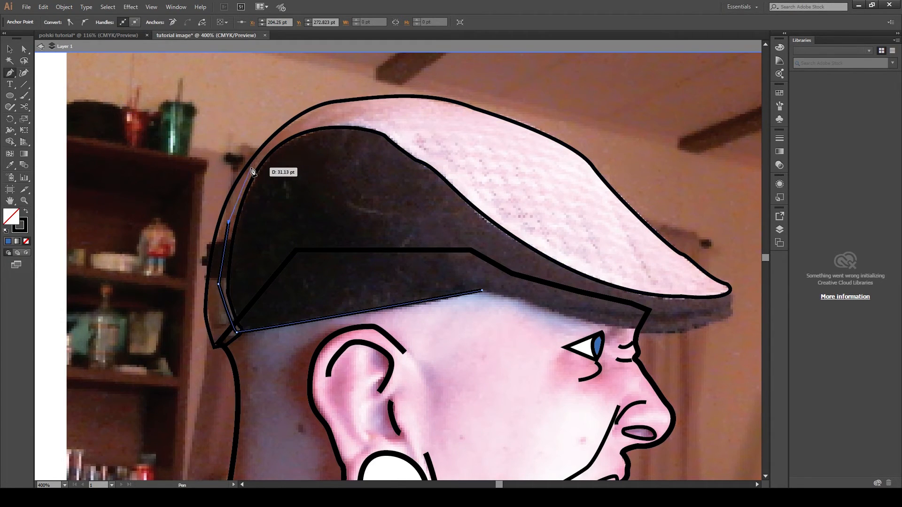
left_click(250, 172)
left_click(275, 137)
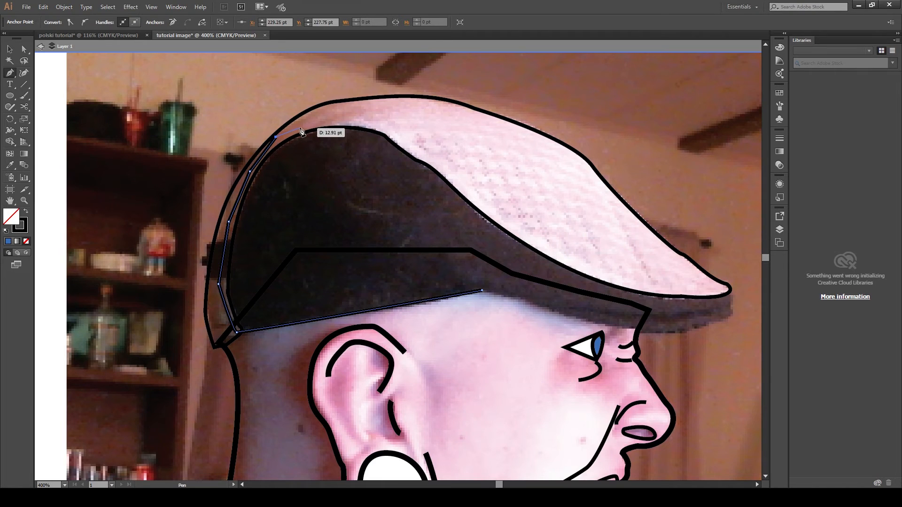
left_click(313, 120)
- Extend the path along the crown's seam line down to the brim tip
left_click(378, 116)
left_click(438, 143)
left_click(522, 204)
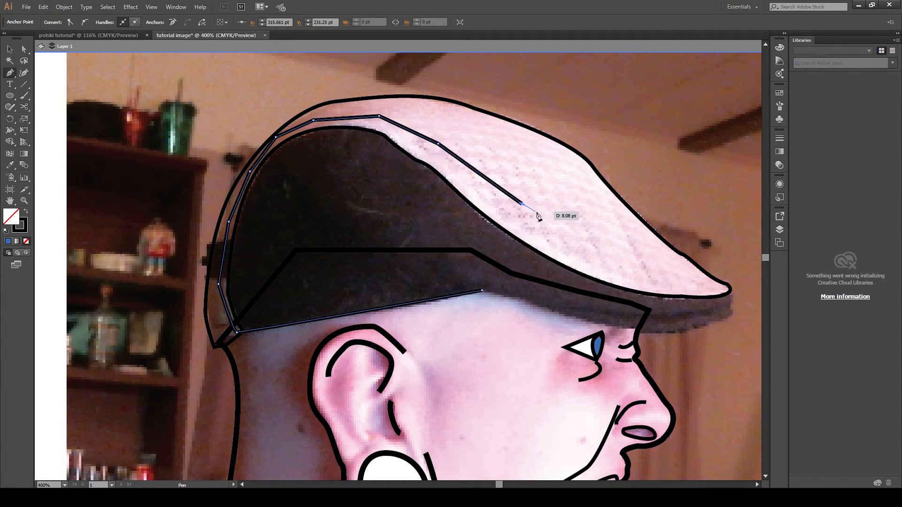
left_click(597, 256)
left_click(670, 280)
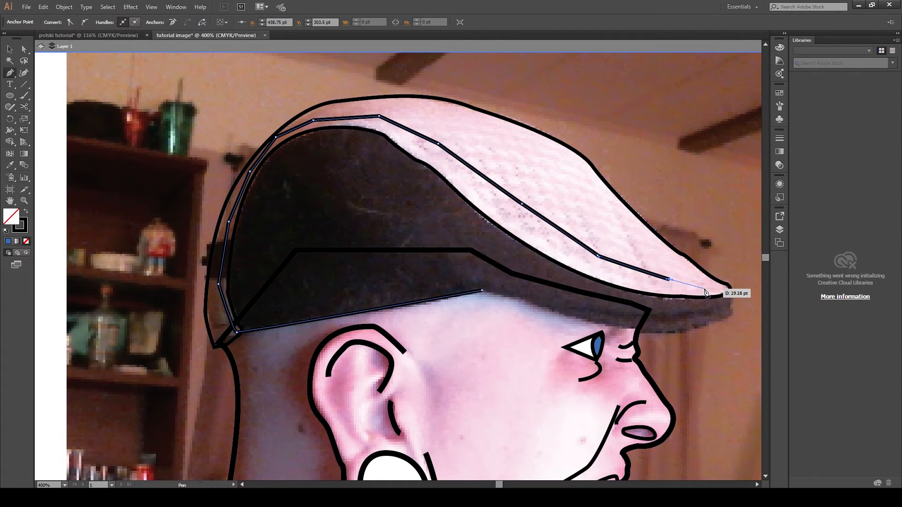
left_click(709, 288)
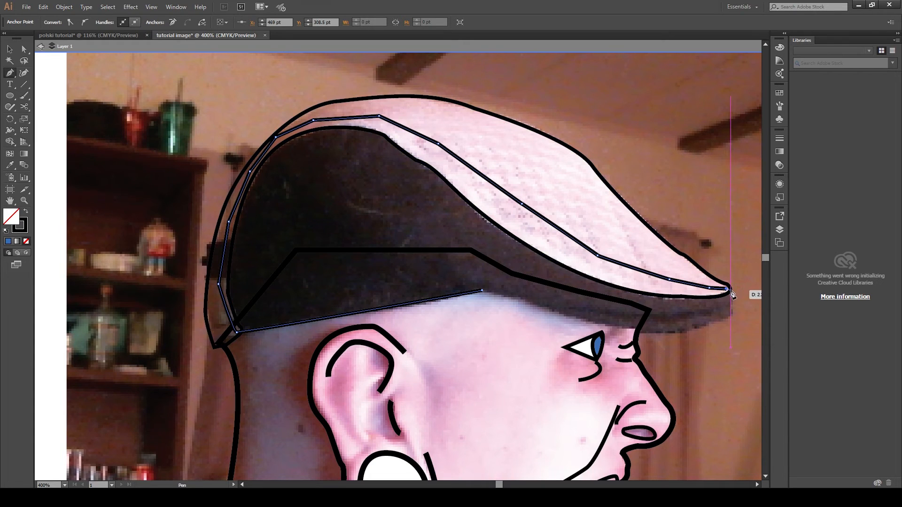
left_click(729, 291)
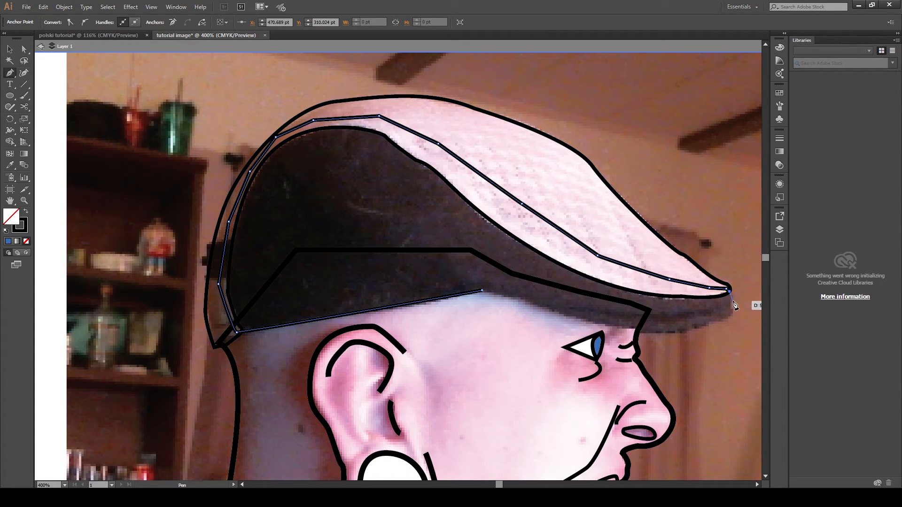
- Trace around the brim tip and back along the brim's underside to close the band shape, then deselect it
left_click_drag(732, 302, 735, 314)
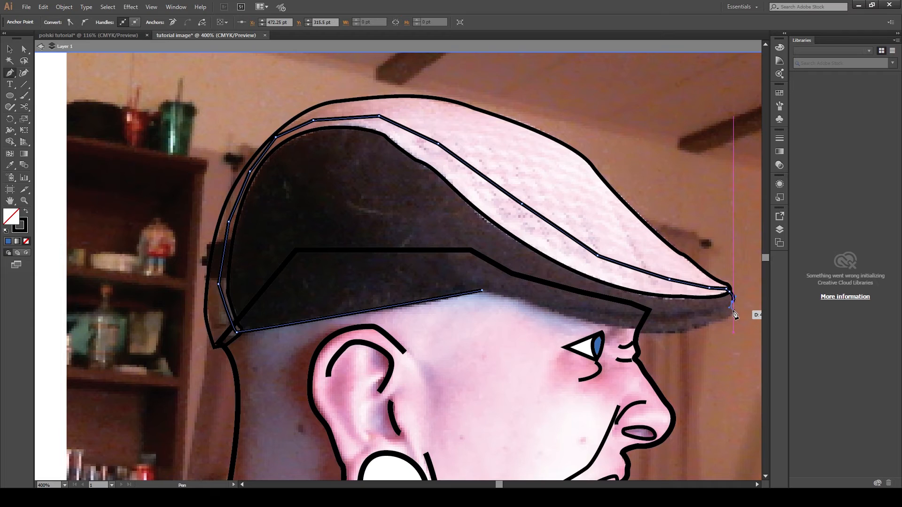
left_click(733, 310)
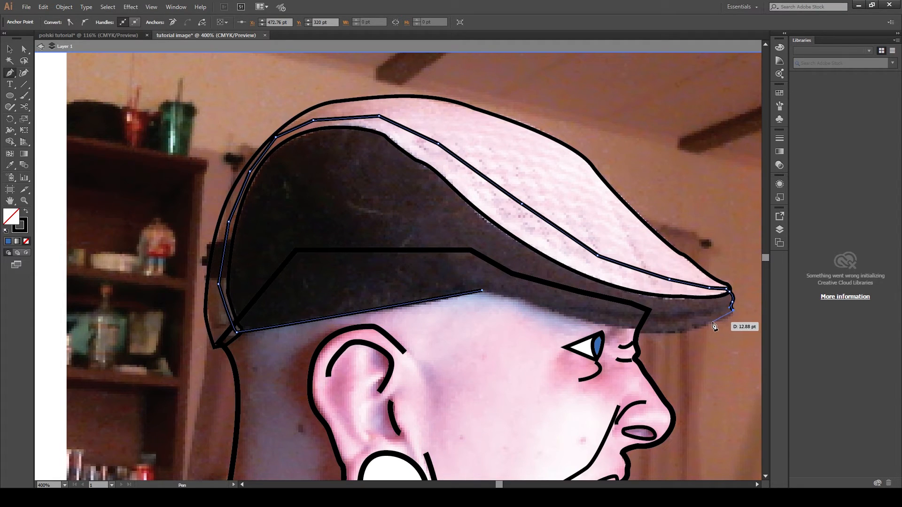
left_click_drag(713, 323, 628, 328)
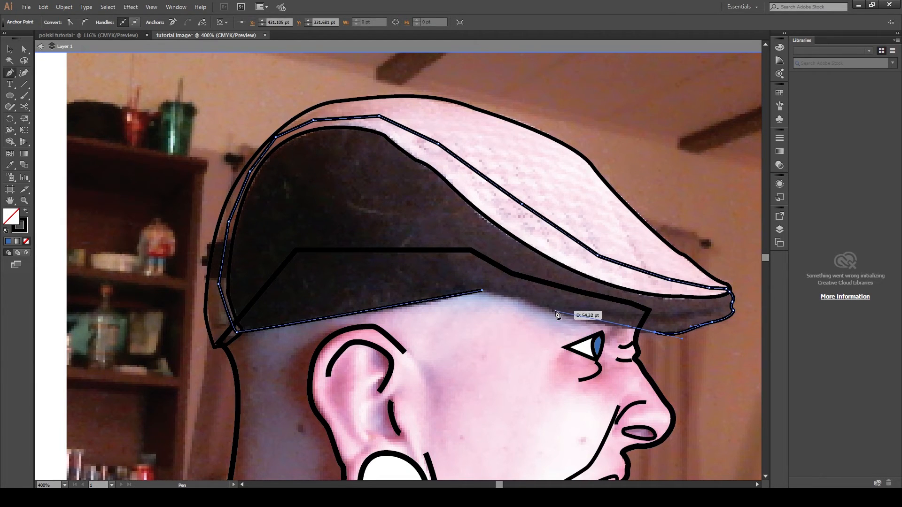
left_click_drag(554, 310, 499, 295)
left_click(482, 291)
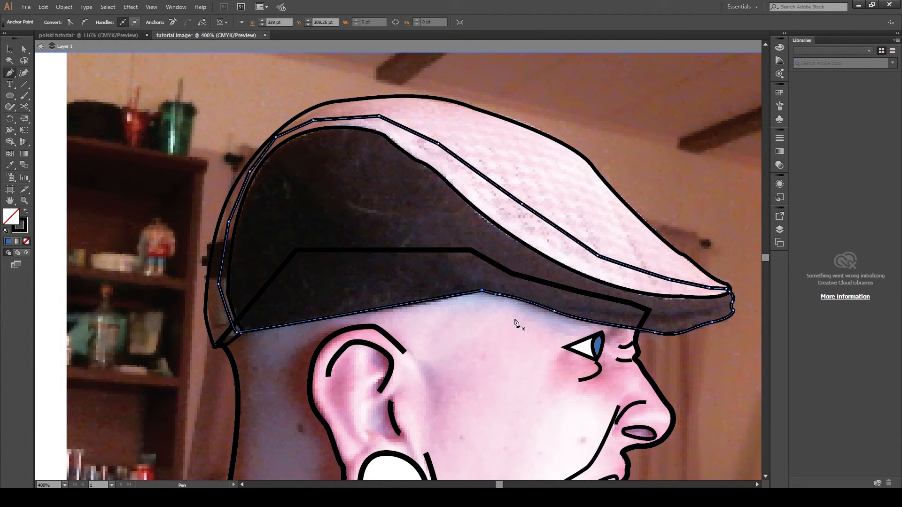
left_click(24, 49)
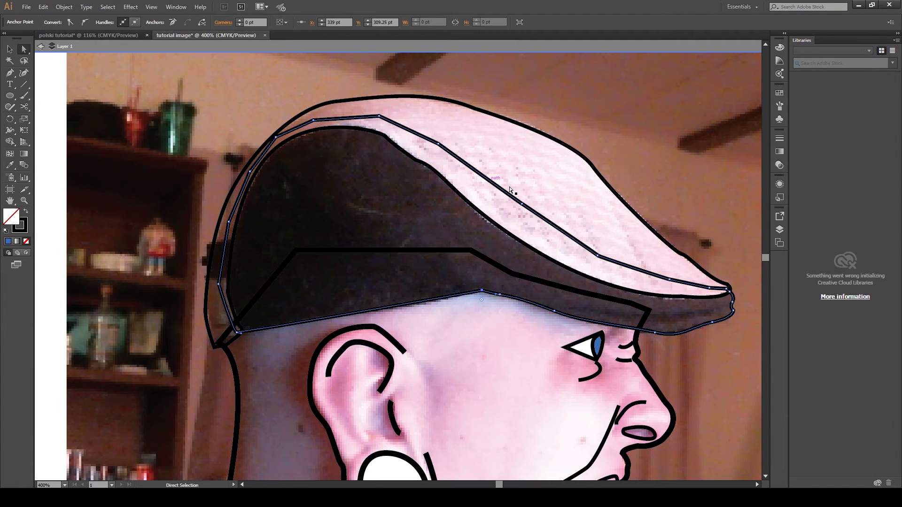
left_click(65, 127)
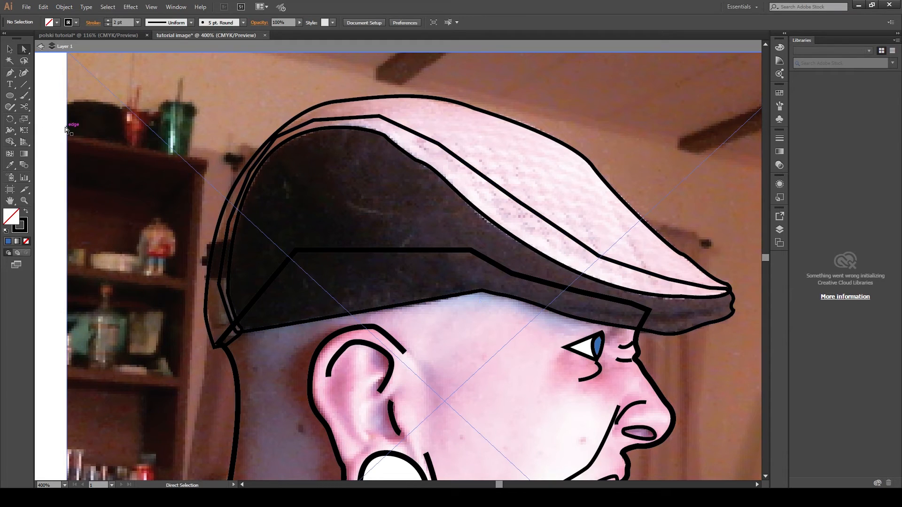
- Draw a curved Pen path for the jawline from below the gauge down to the chin, then deselect it
scroll(52, 217, "down", 2)
scroll(52, 217, "down", 8)
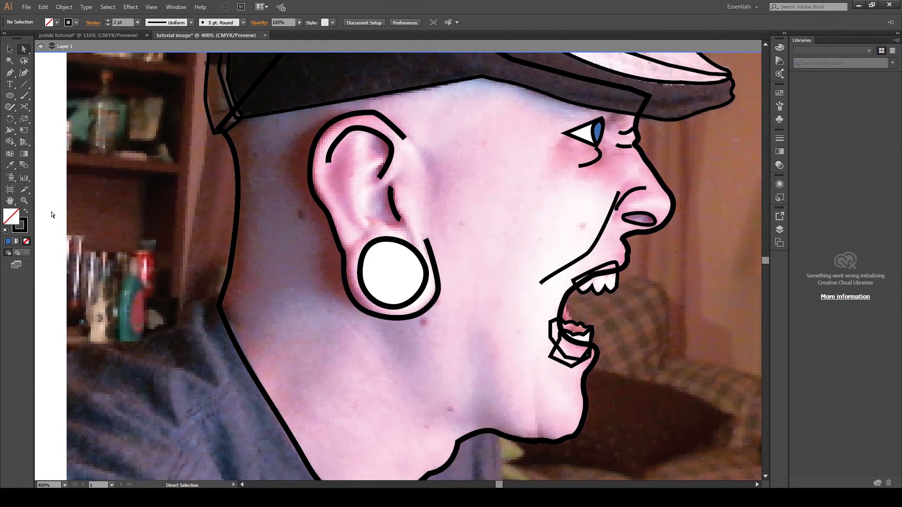
left_click(10, 73)
left_click(408, 331)
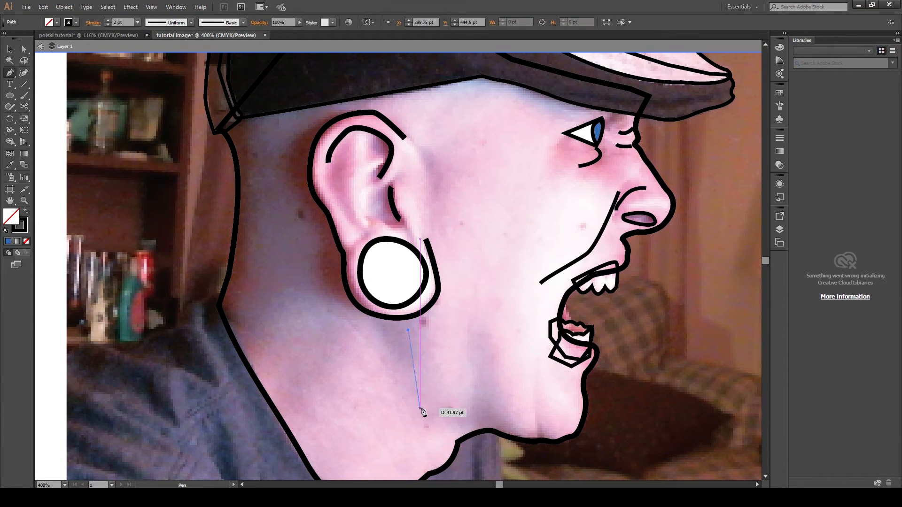
left_click_drag(430, 405, 461, 429)
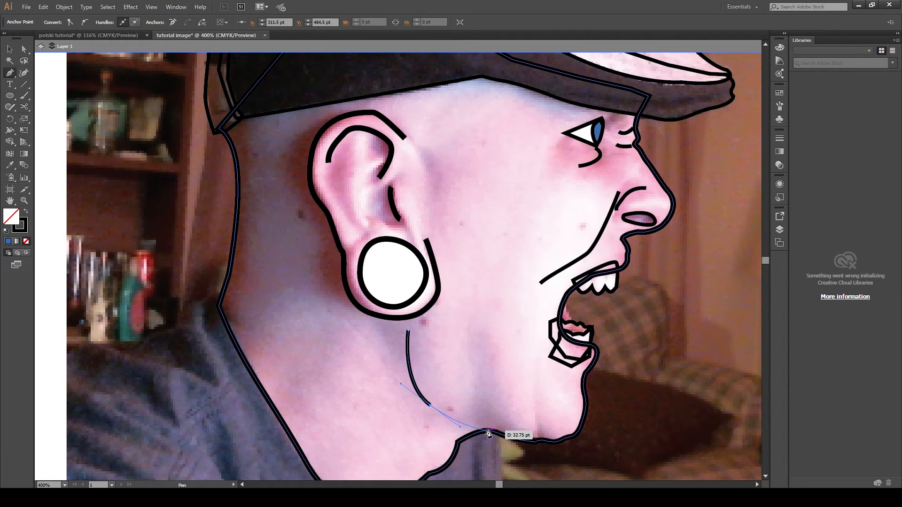
left_click(486, 429)
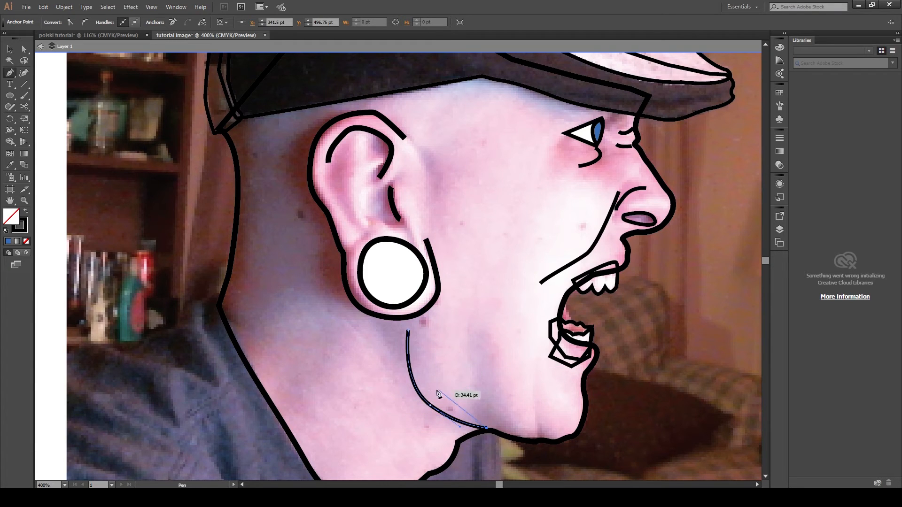
key("a")
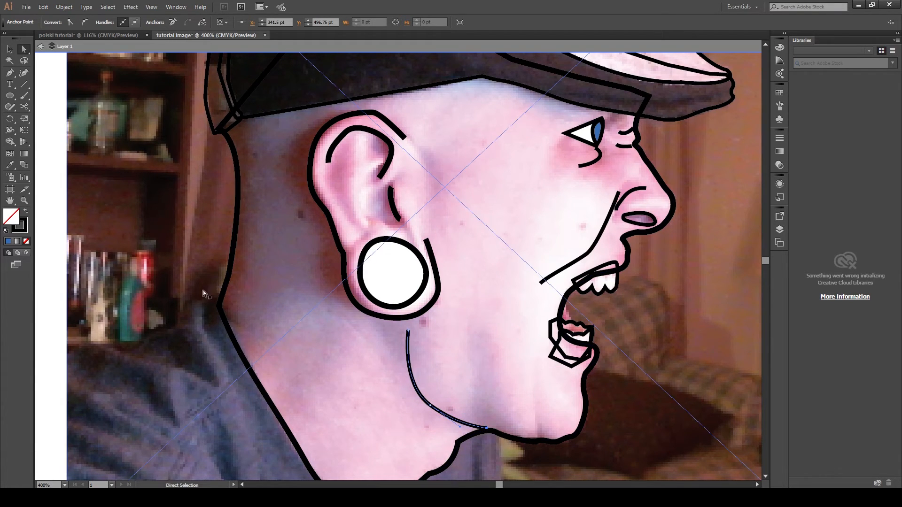
left_click(45, 275)
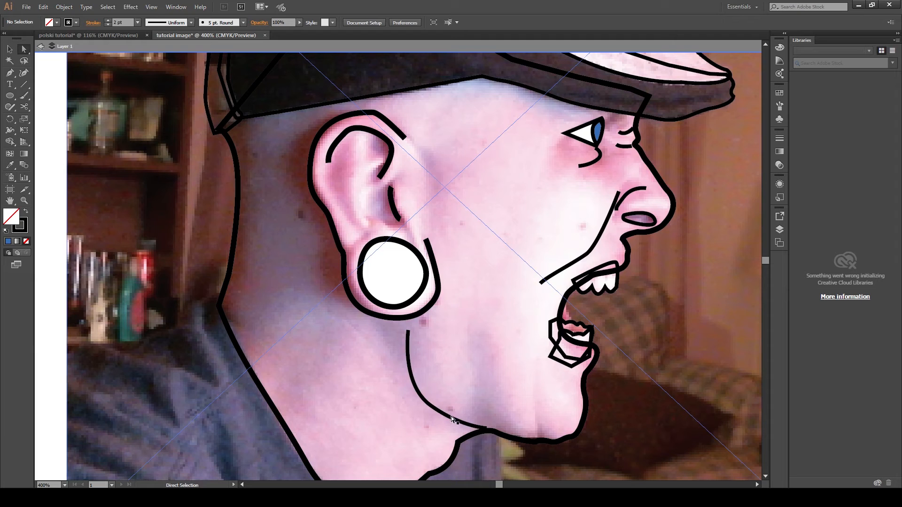
- Adjust the jawline curve's anchor and segment shape, then nudge the whole curve slightly into place
left_click_drag(459, 422, 464, 425)
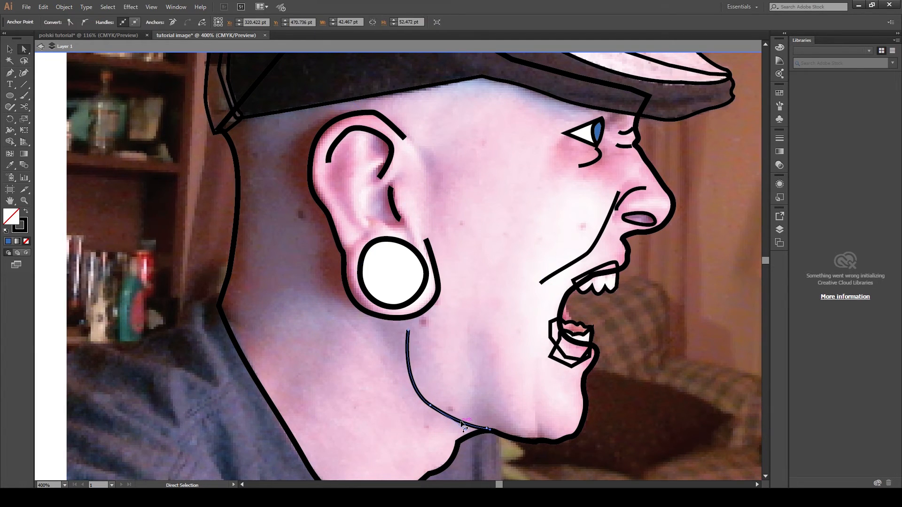
left_click(56, 273)
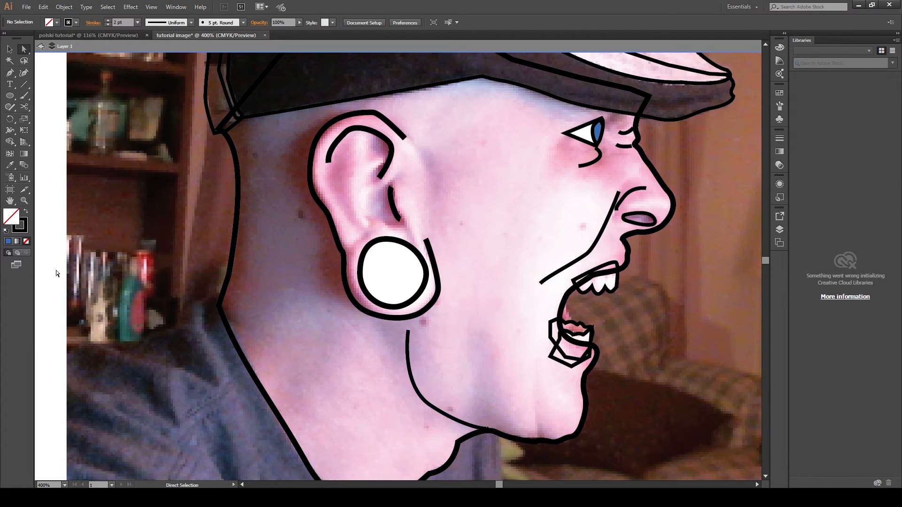
left_click(425, 397)
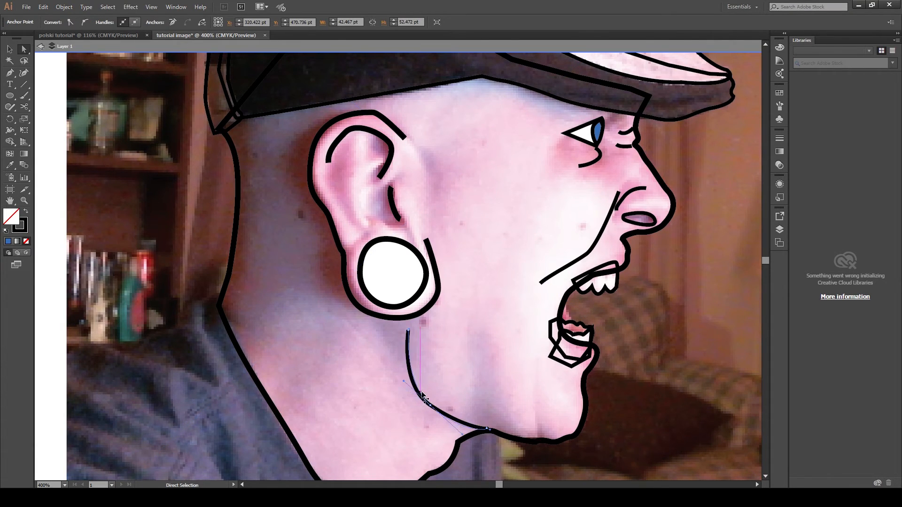
left_click_drag(424, 397, 431, 405)
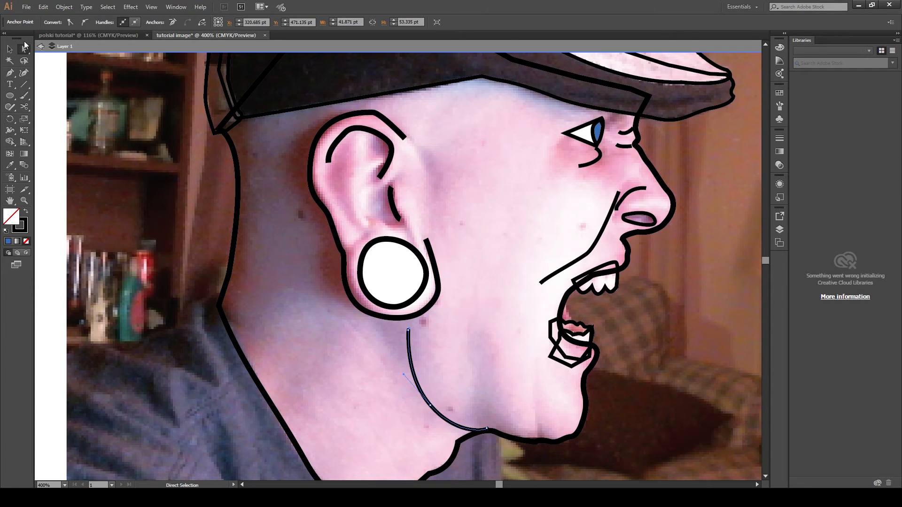
left_click(9, 49)
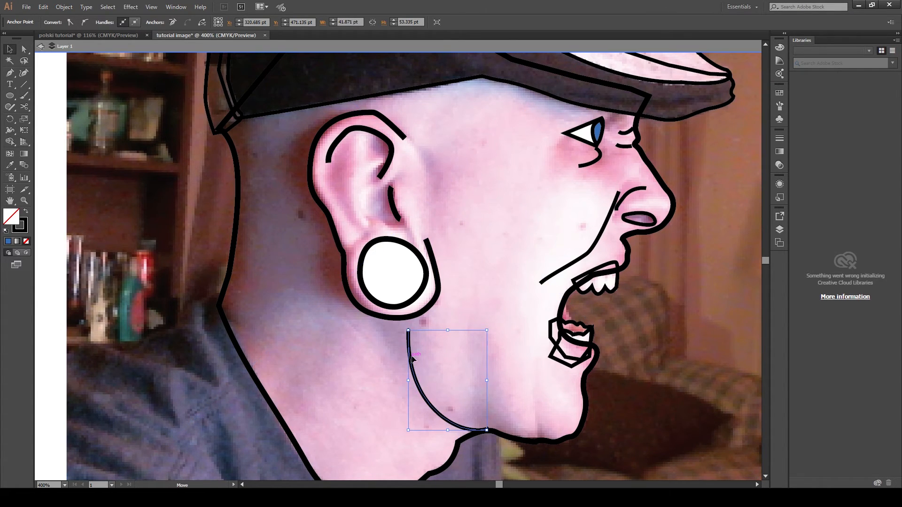
key("a")
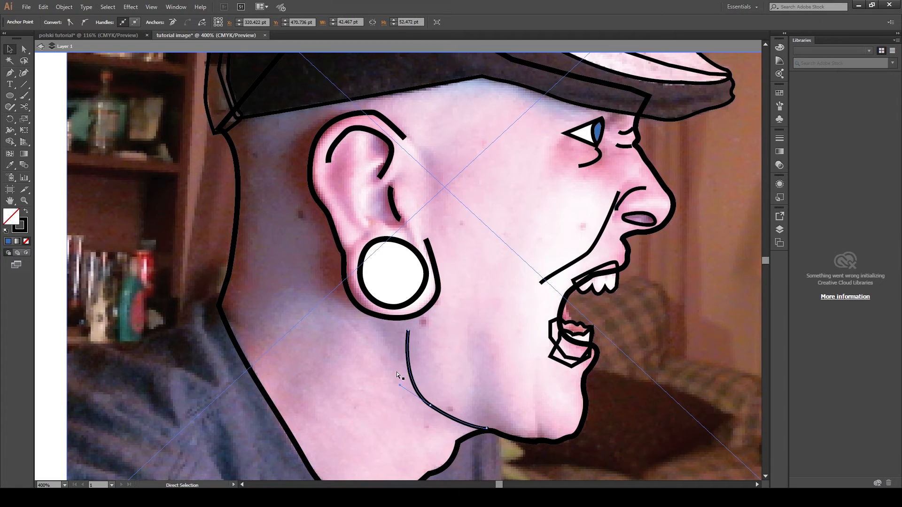
key("v")
left_click_drag(409, 363, 413, 369)
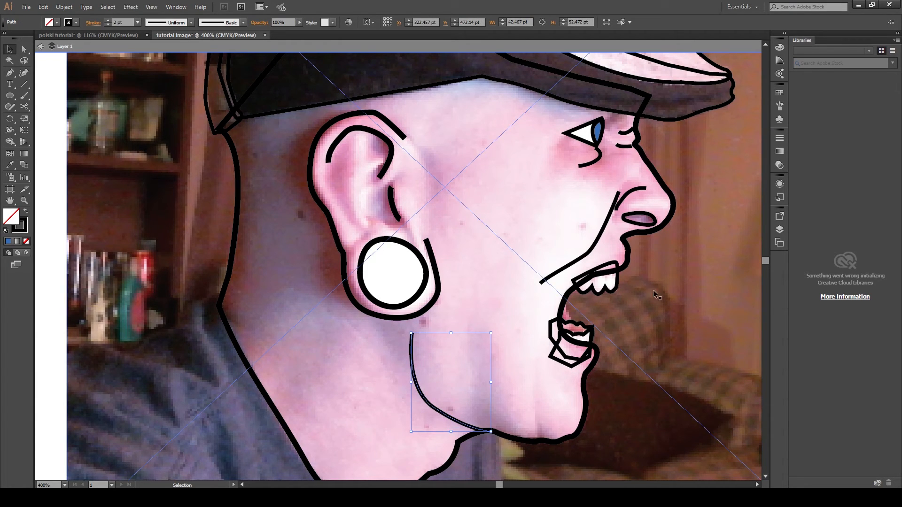
left_click(48, 225)
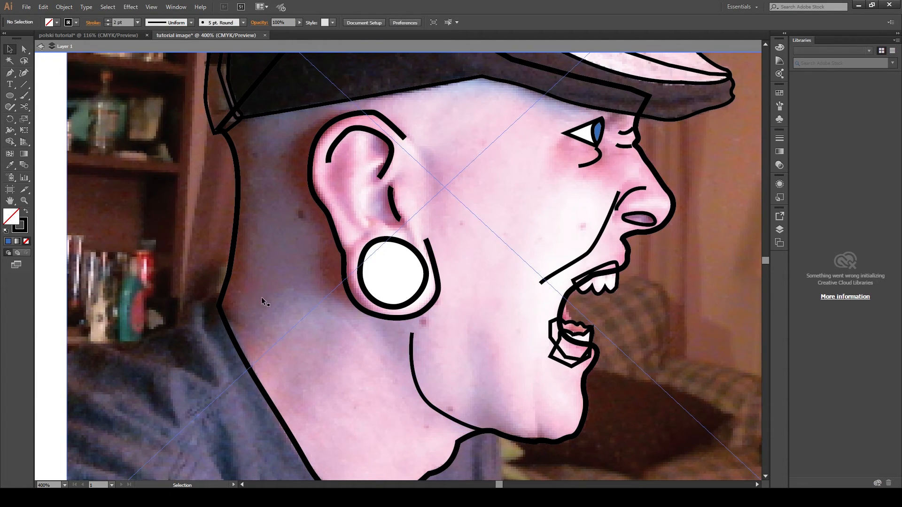
- Select the head outline and fill it with a pink skin tone
scroll(266, 282, "up", 2)
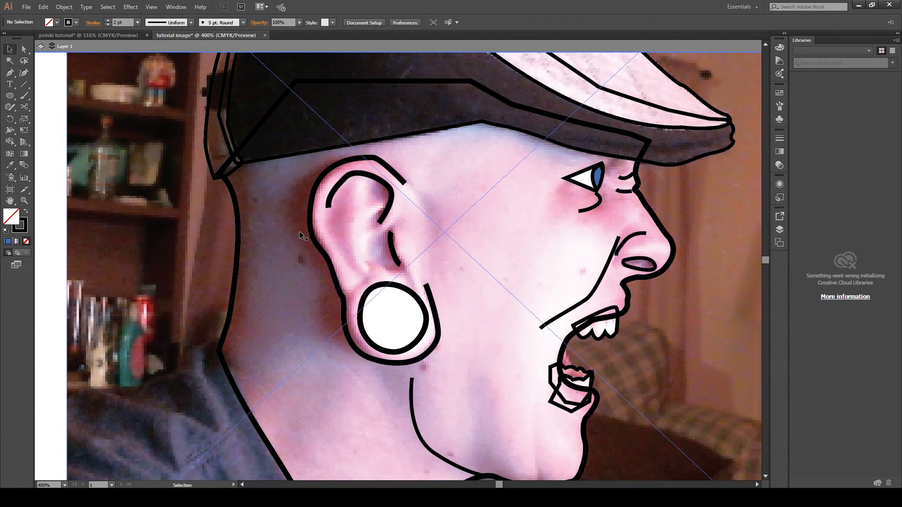
scroll(343, 300, "down", 2)
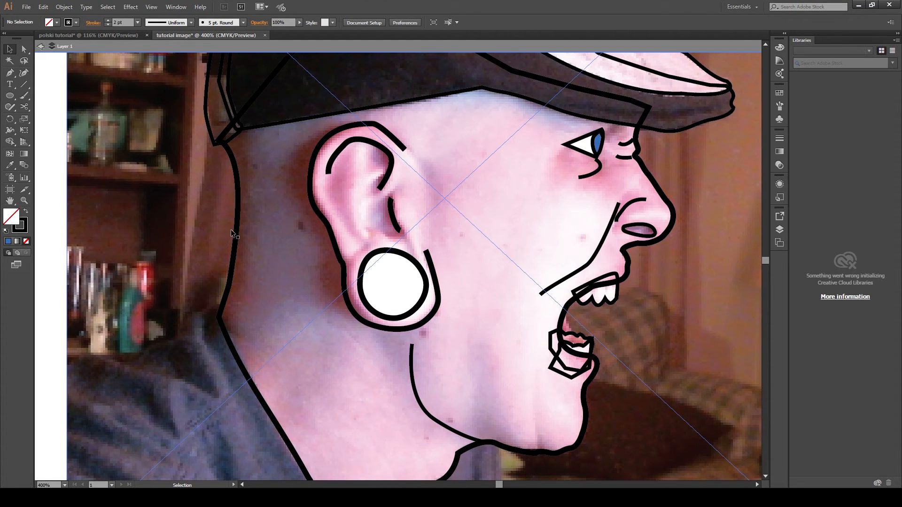
left_click(236, 230)
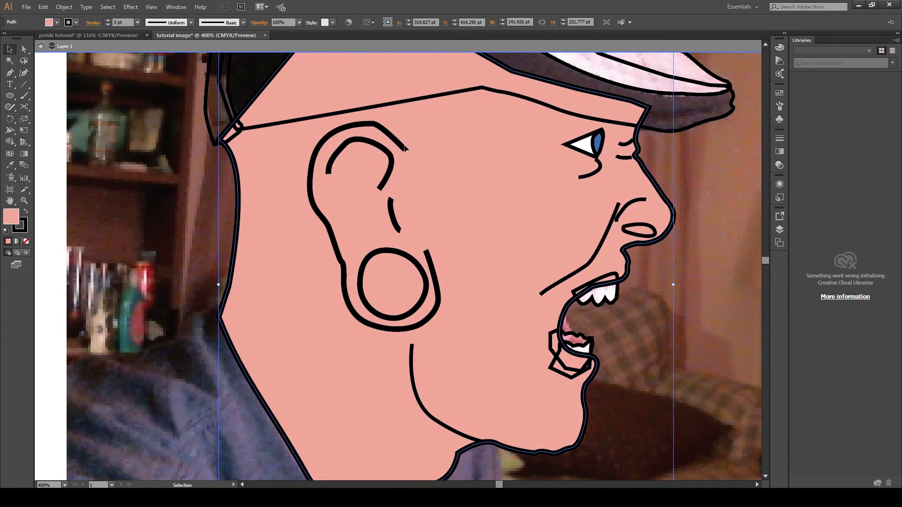
- Fill the gauge circle in the earlobe with white
left_click(402, 258)
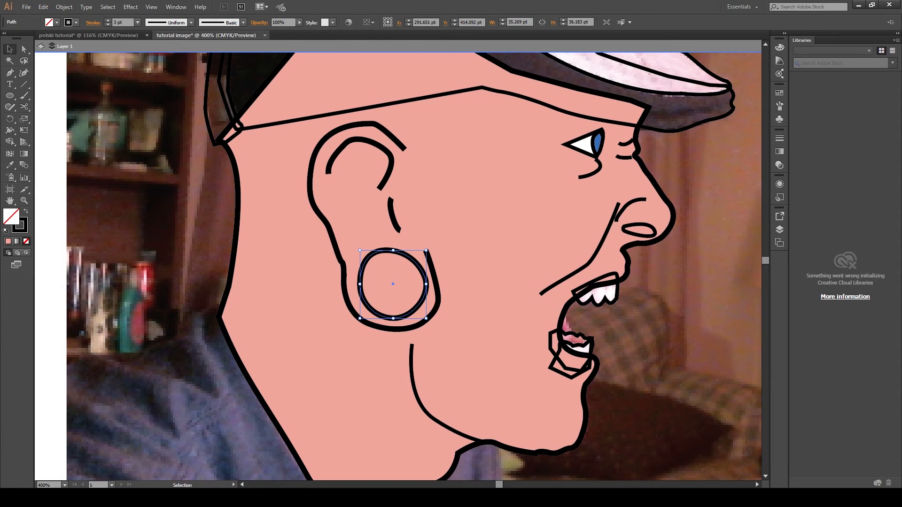
key("Return")
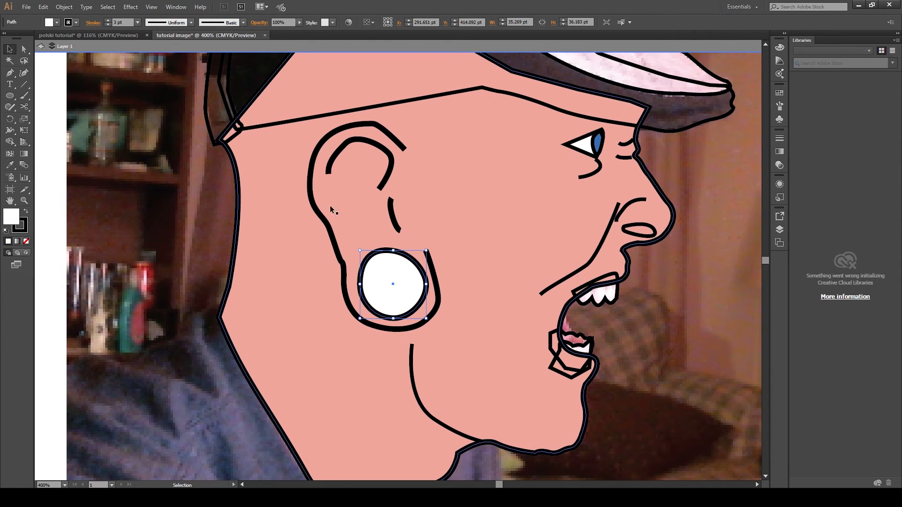
- Select the upper and lower teeth shapes and fill them white, then deselect
left_click(582, 342)
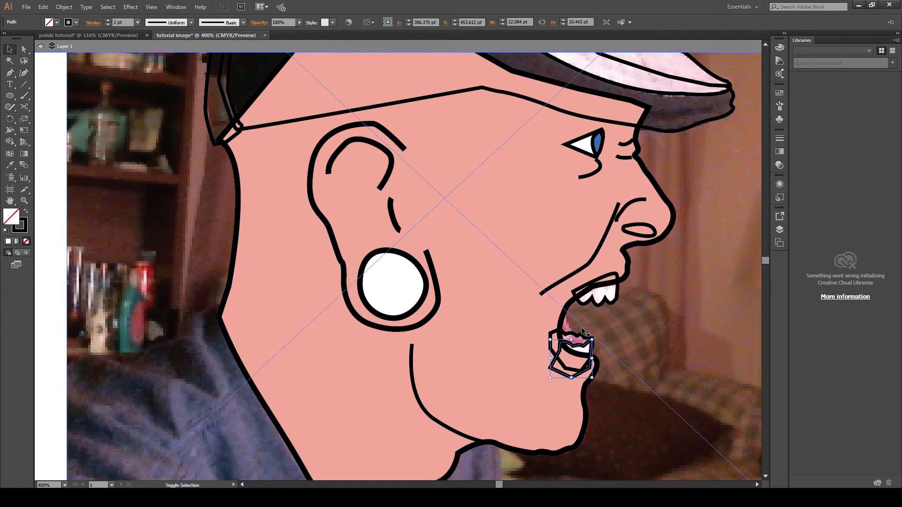
left_click(610, 295, "shift")
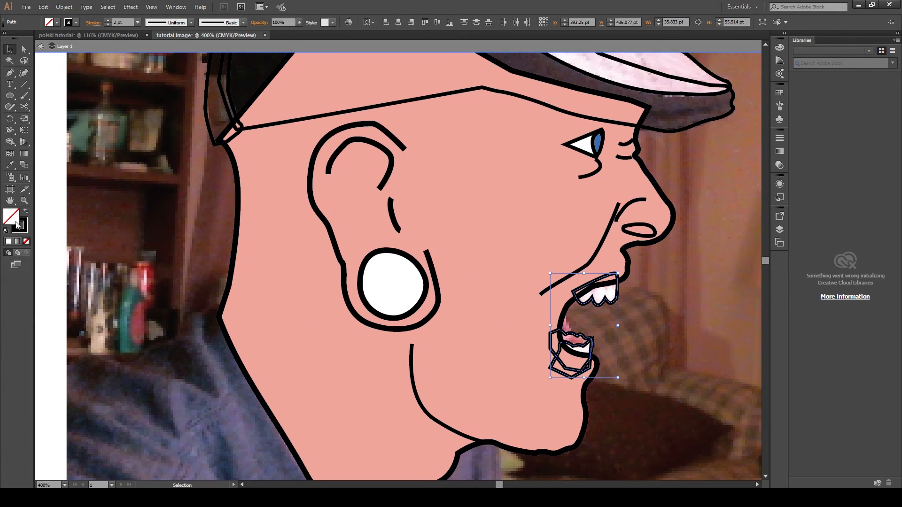
left_click(8, 241)
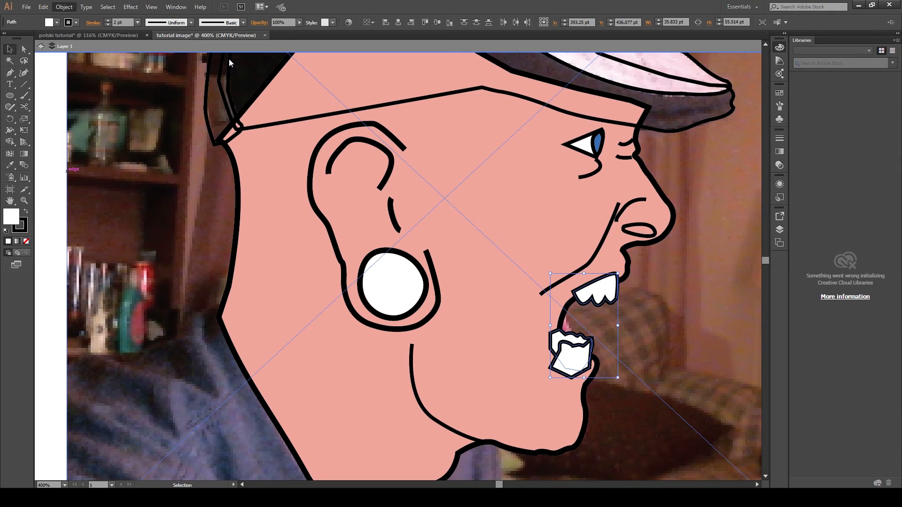
key("ctrl+shift+bracketleft")
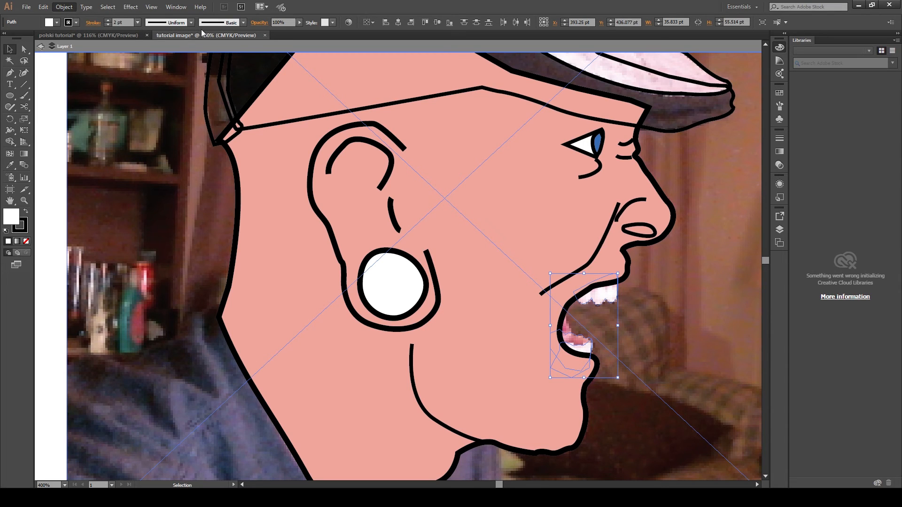
key("ctrl+z")
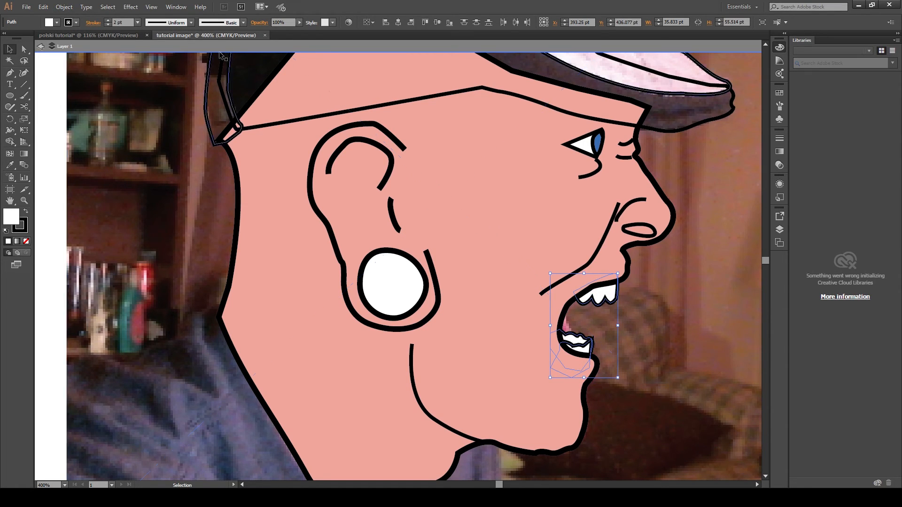
left_click(59, 125)
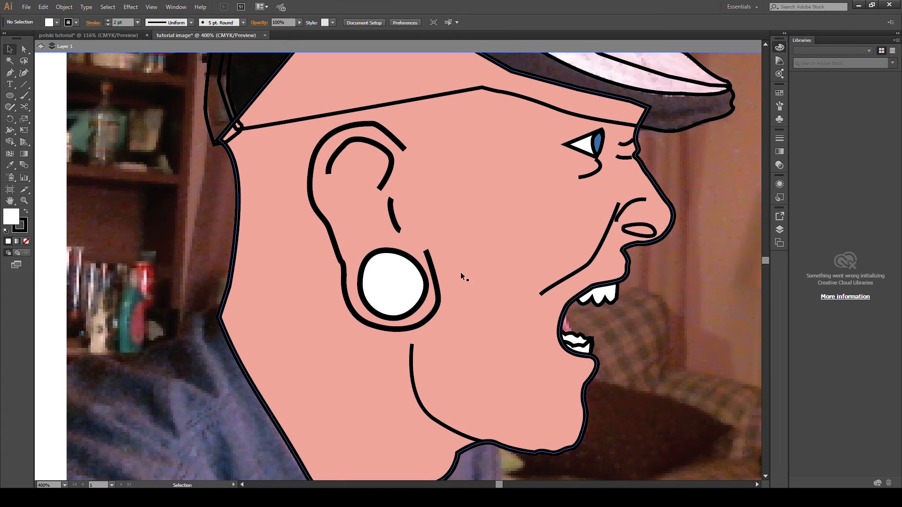
- Delete the placed reference photo, leaving only the traced drawing
left_click(713, 324)
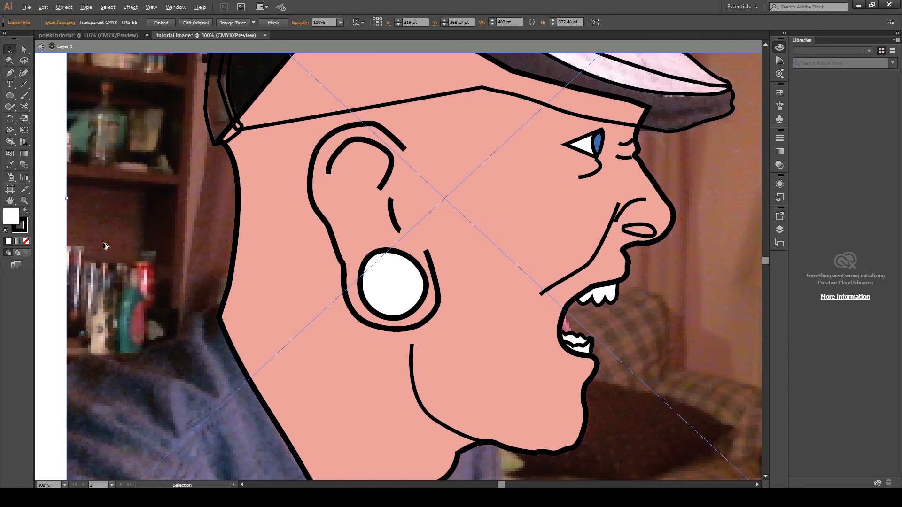
scroll(106, 243, "down", 3)
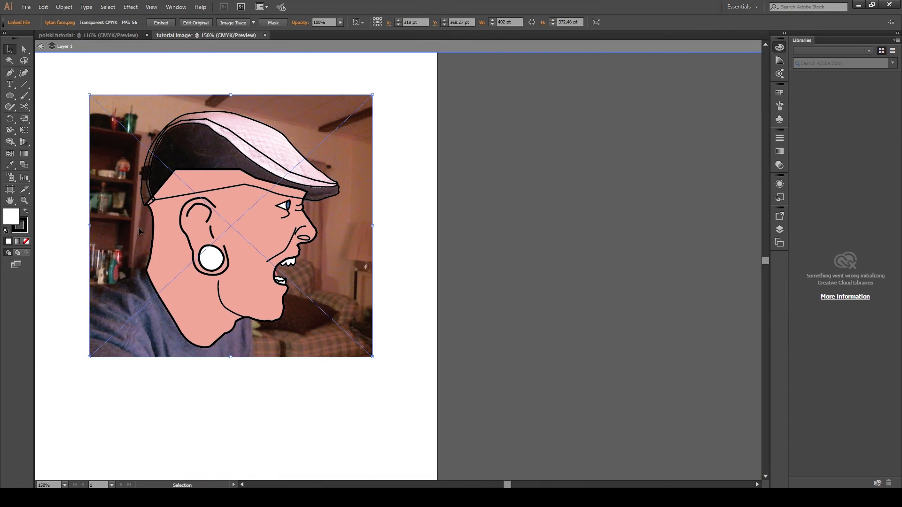
key("Delete")
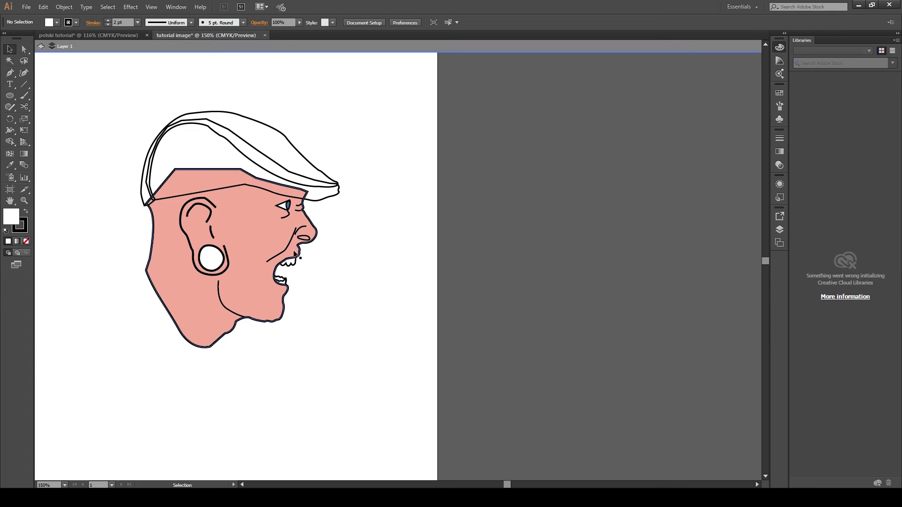
scroll(112, 174, "up", 2)
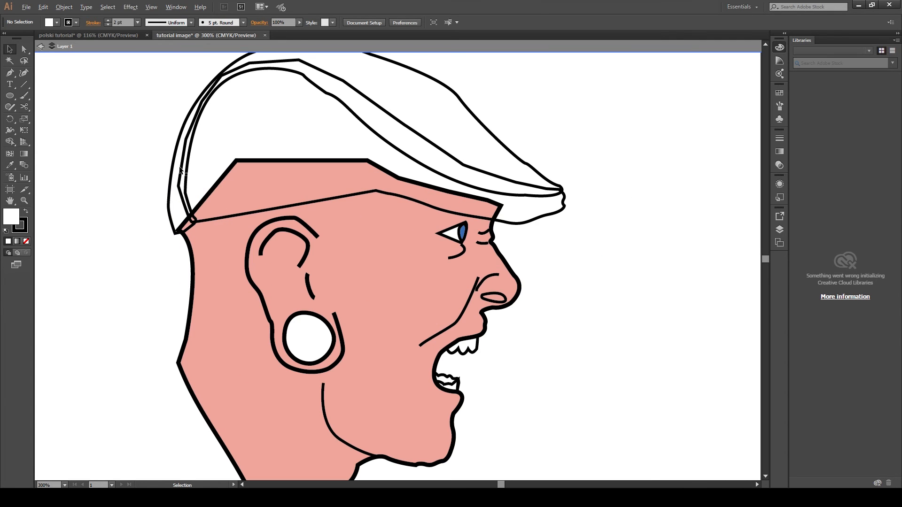
- Try filling the cap's outer shape black, then undo it
left_click(170, 199)
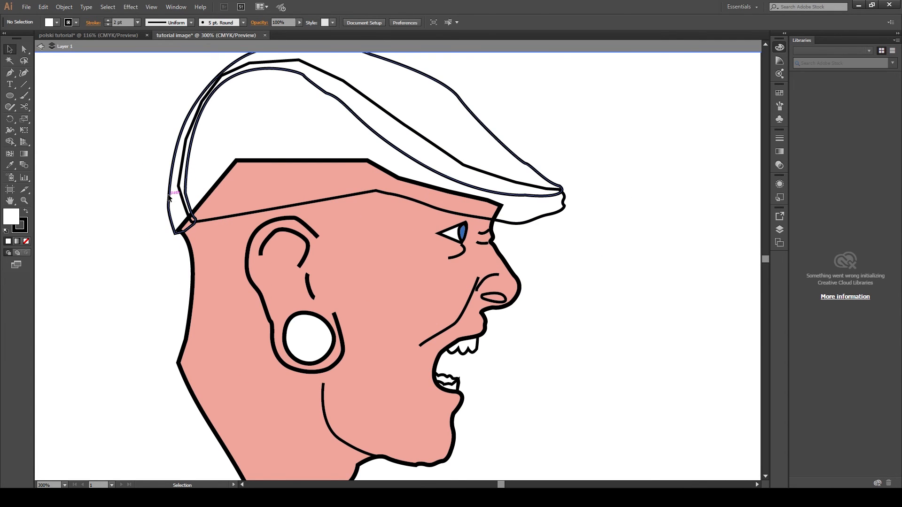
left_click(8, 242)
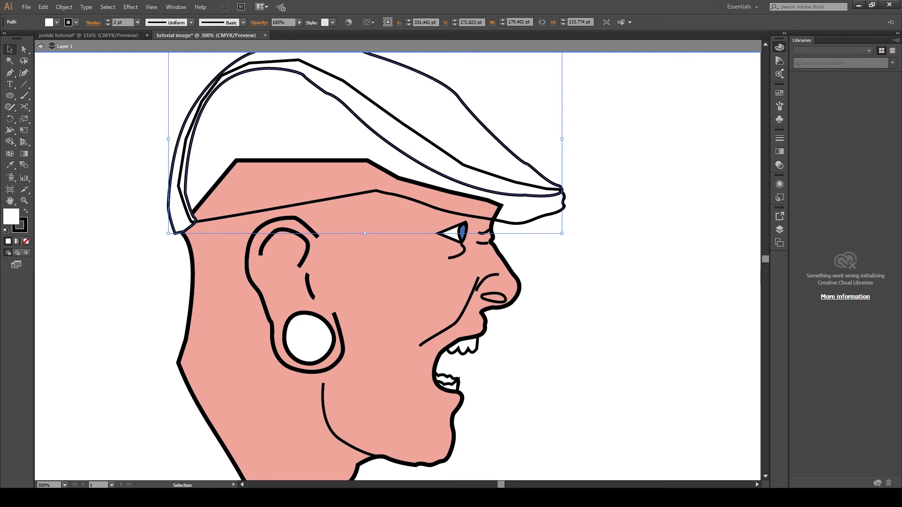
left_click(482, 203)
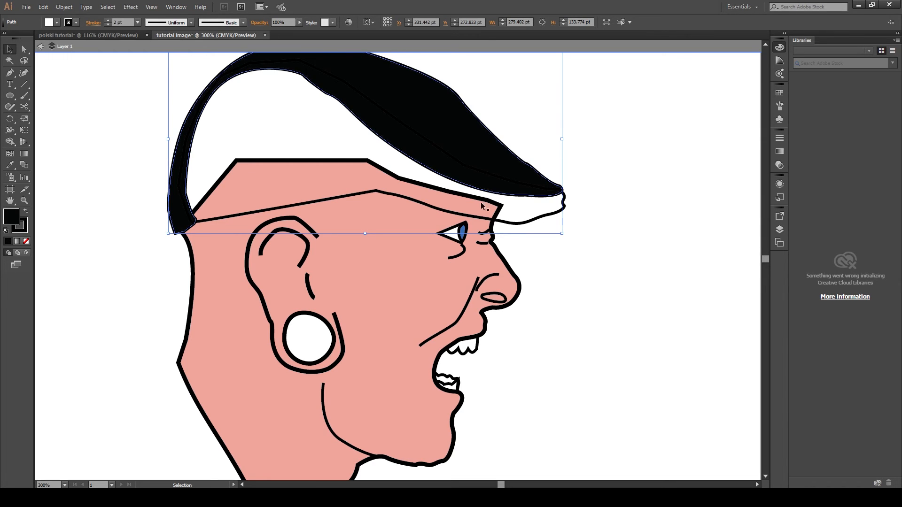
key("ctrl+z")
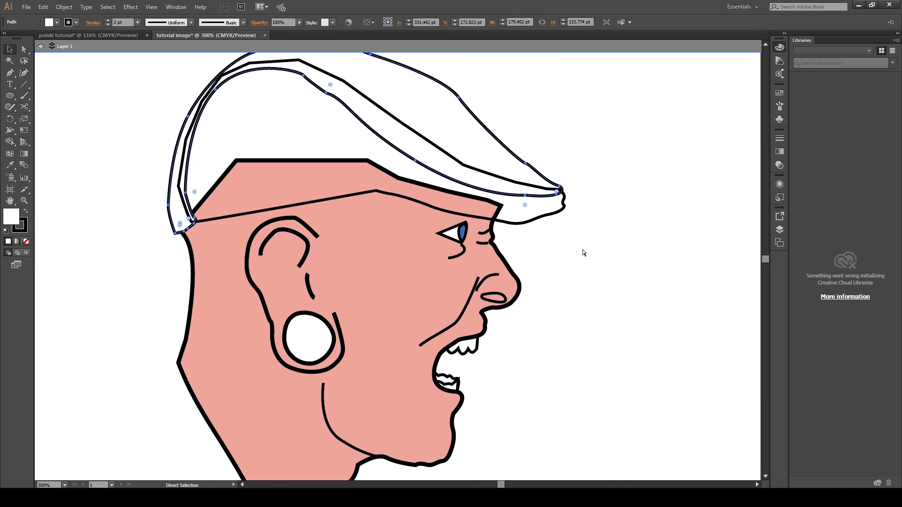
- Select the cap's inner crown shape and fill it black
left_click(270, 210)
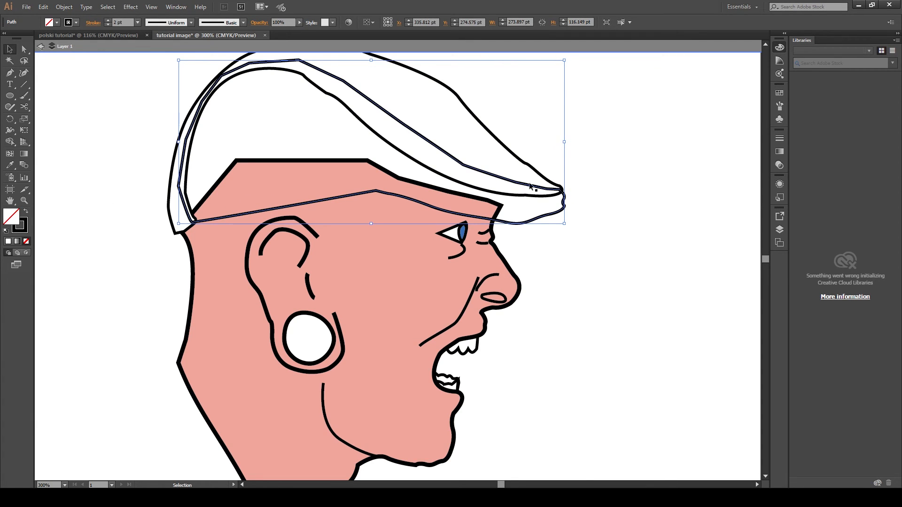
left_click(208, 102)
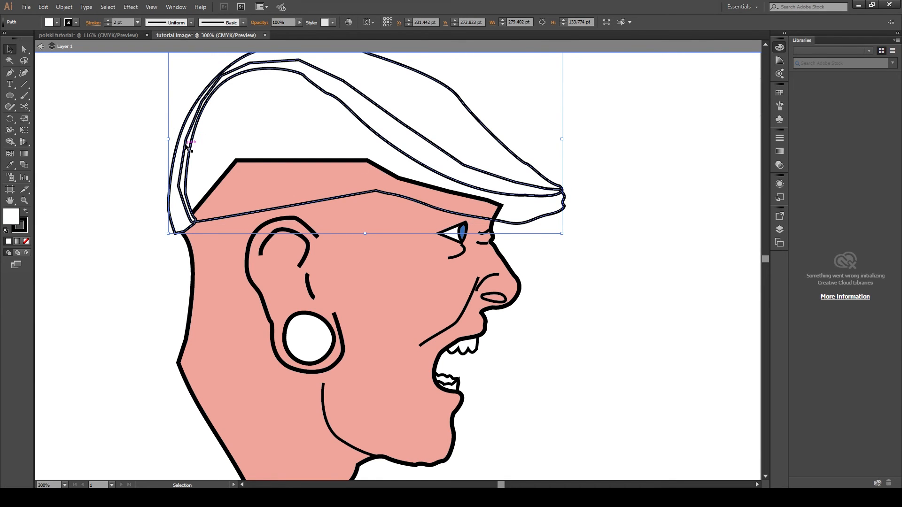
left_click(186, 147)
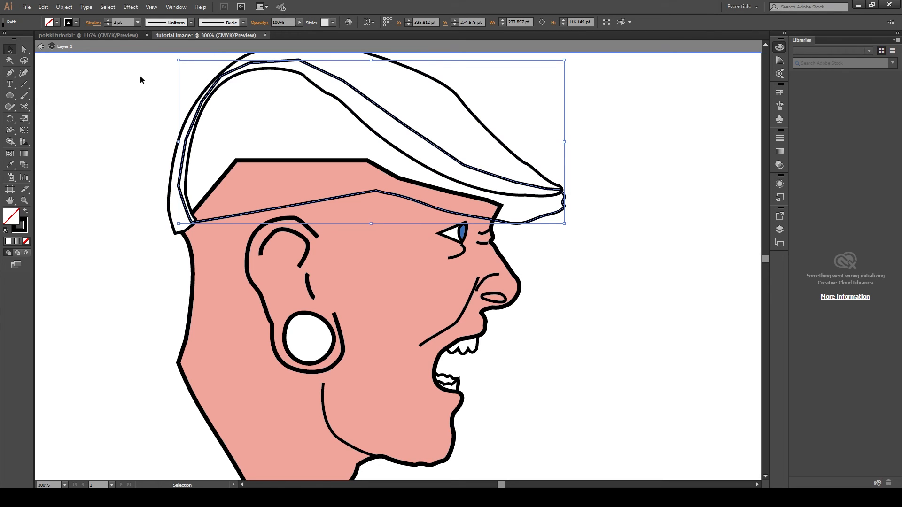
left_click(667, 56)
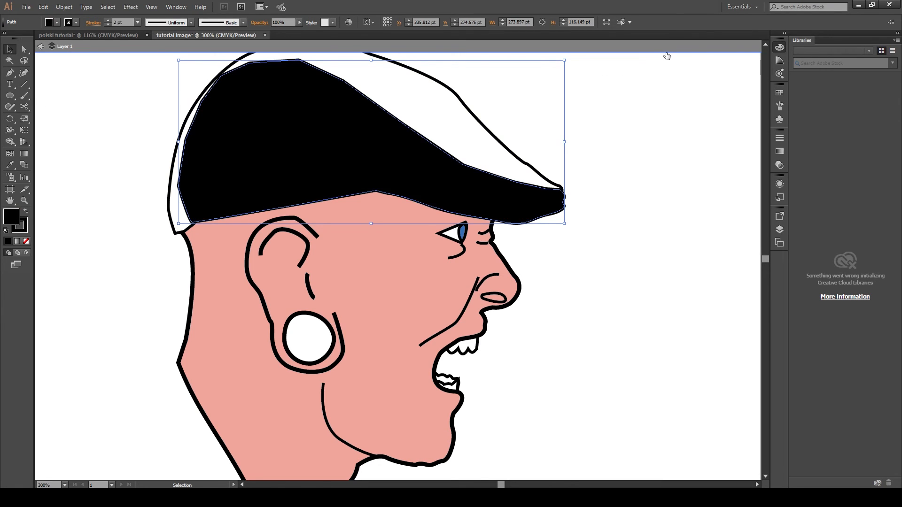
- Select the black cap shape and send it backward behind the white cap outline
left_click(89, 137)
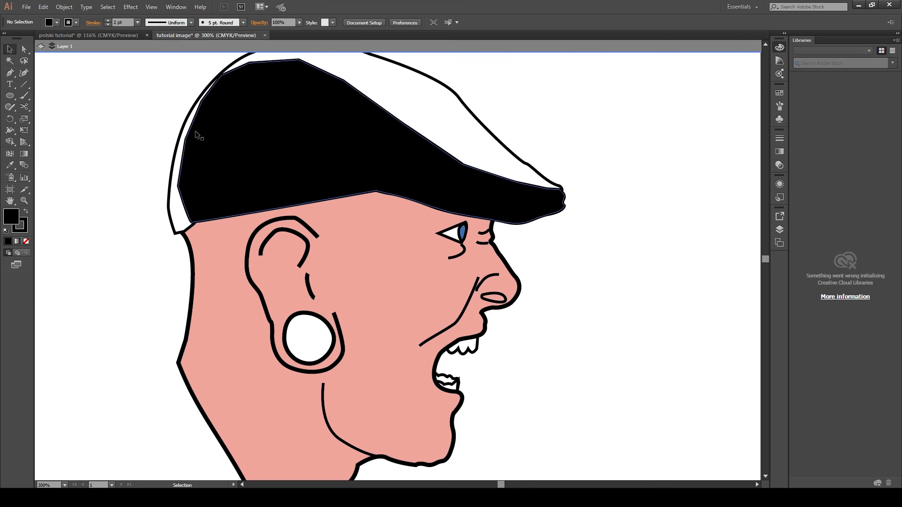
left_click(291, 149)
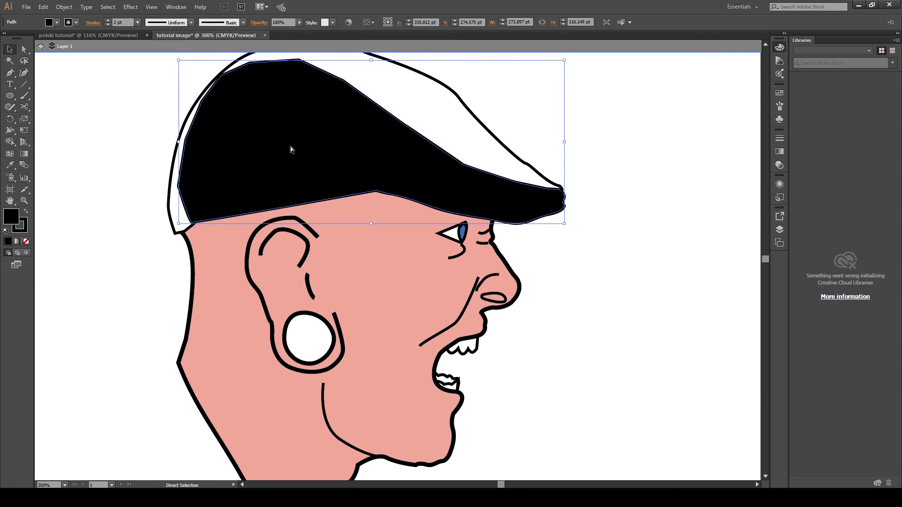
key("ctrl+c")
key("ctrl")
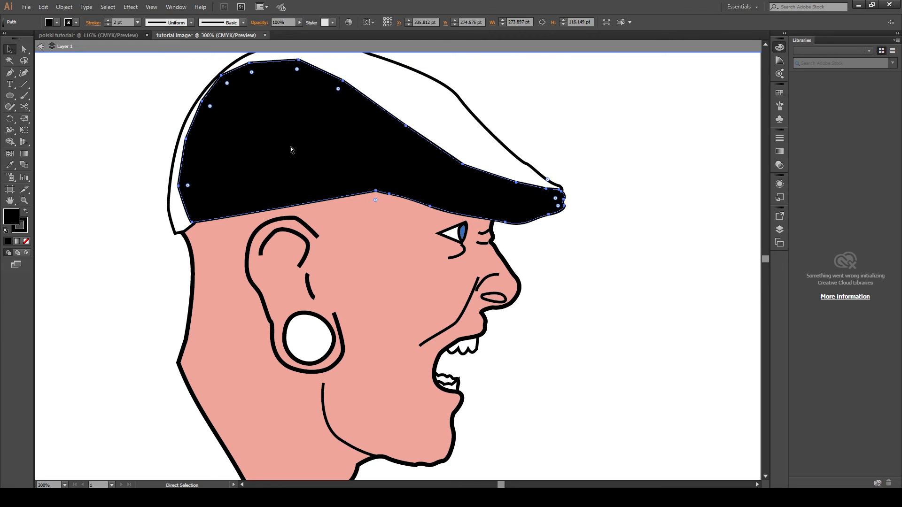
key("ctrl")
key("ctrl+[")
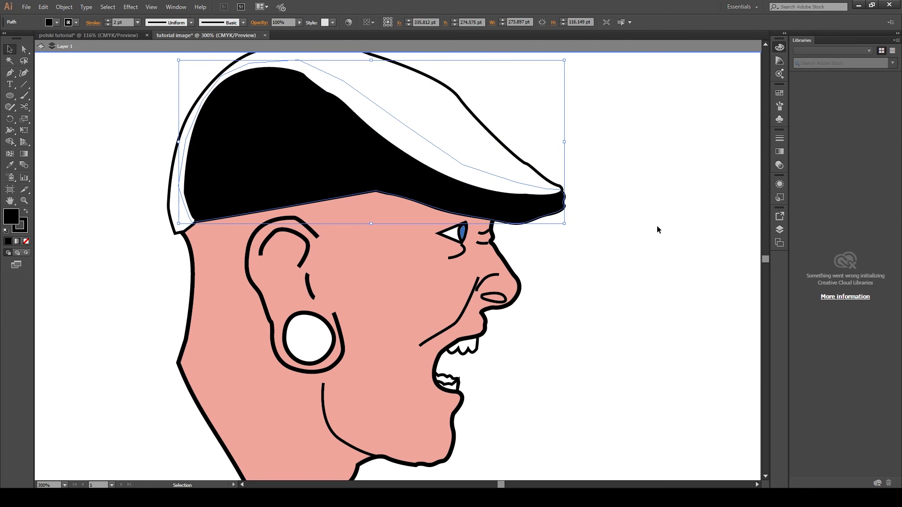
- Deselect everything and review the whole coloured drawing
left_click(676, 288)
scroll(586, 291, "down", 1)
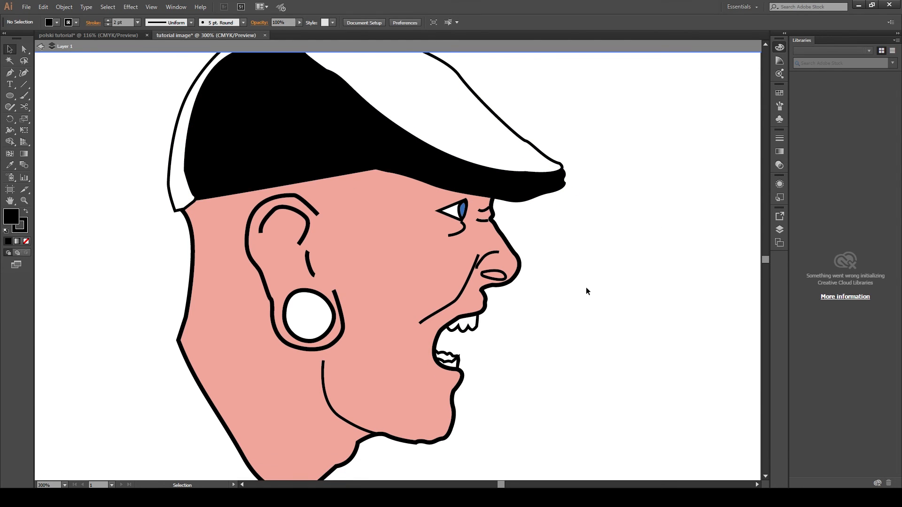
scroll(587, 288, "down", 2)
scroll(559, 286, "up", 2)
scroll(557, 285, "down", 1)
scroll(557, 285, "down", 1)
scroll(557, 285, "up", 1)
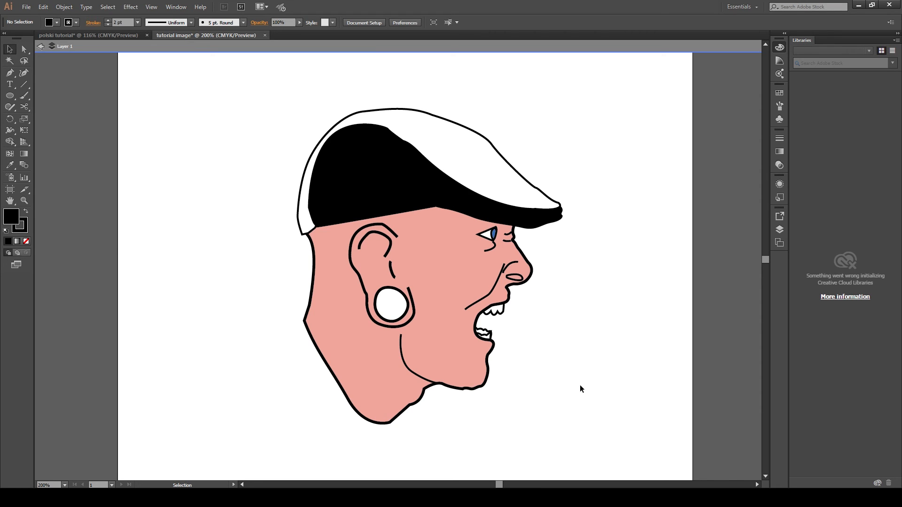
scroll(567, 312, "up", 1)
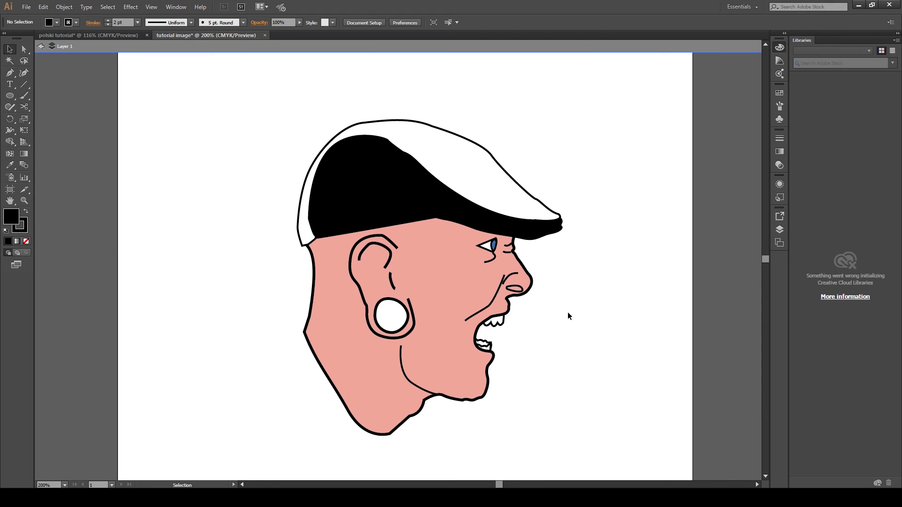
scroll(568, 312, "down", 2)
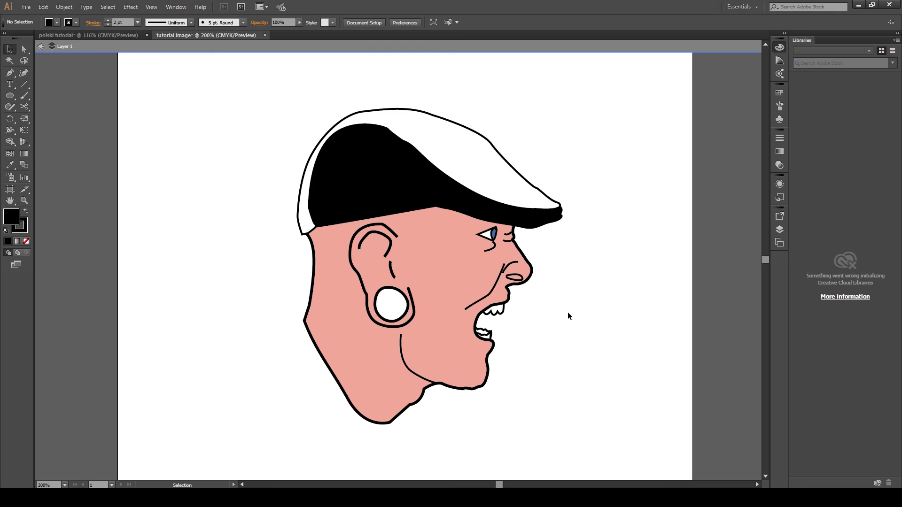
- Fill the nostril shape with the face's skin colour using the Eyedropper, then deselect
left_click(521, 267)
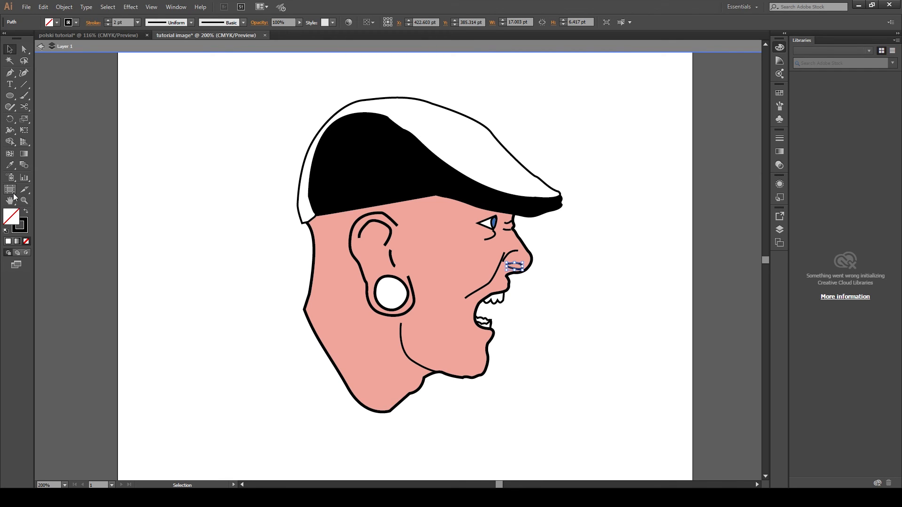
left_click(10, 165)
left_click(453, 282)
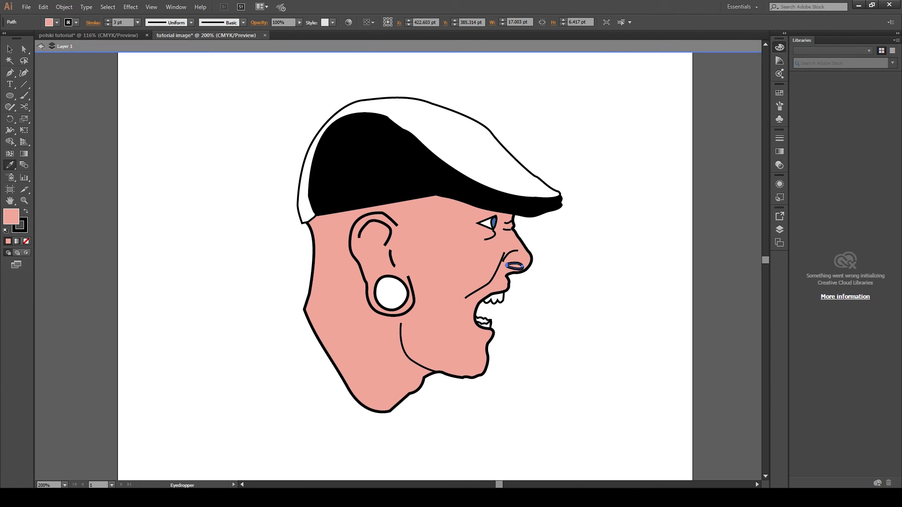
left_click(566, 190)
left_click(9, 49)
left_click(116, 150)
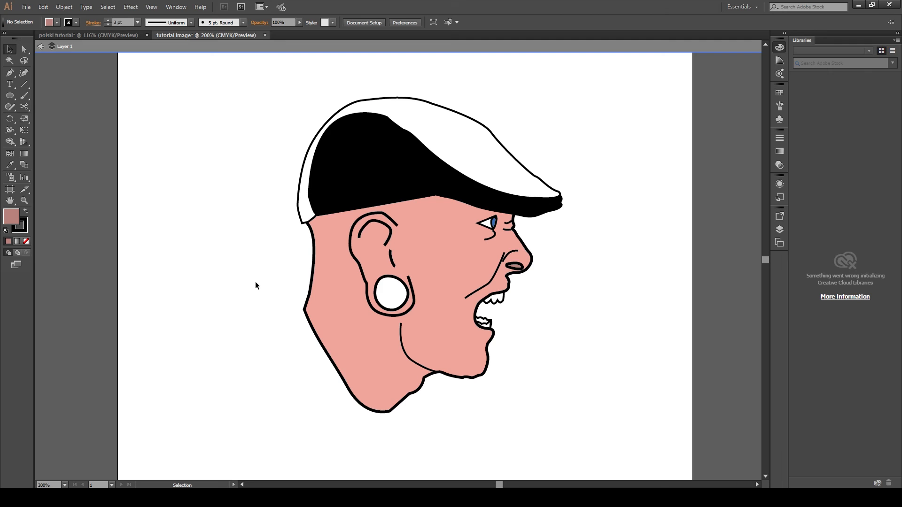
- Reduce the nostril's stroke weight to 2 pt, then deselect
left_click(521, 267)
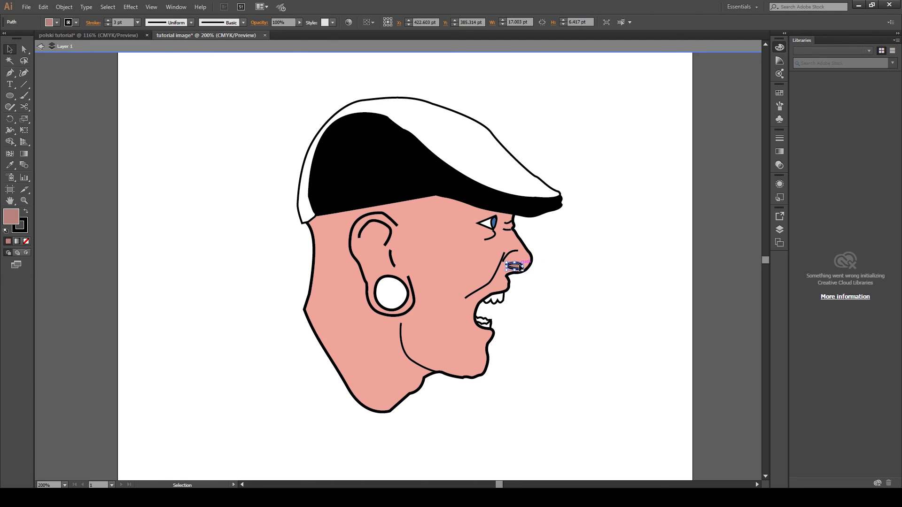
left_click(108, 24)
left_click(98, 83)
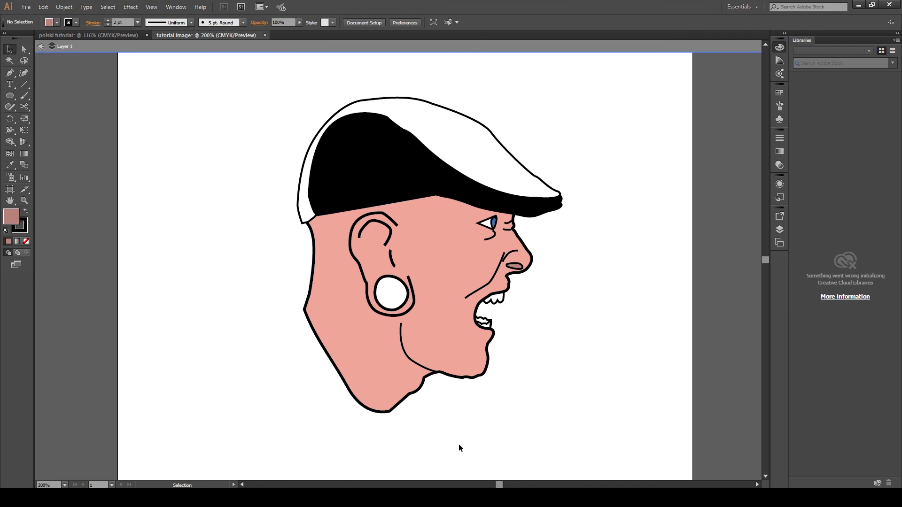
left_click_drag(500, 485, 499, 486)
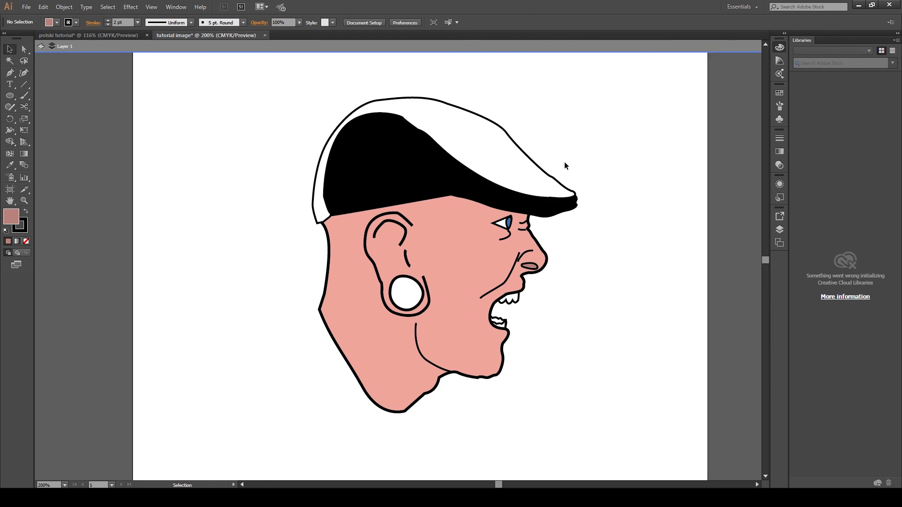